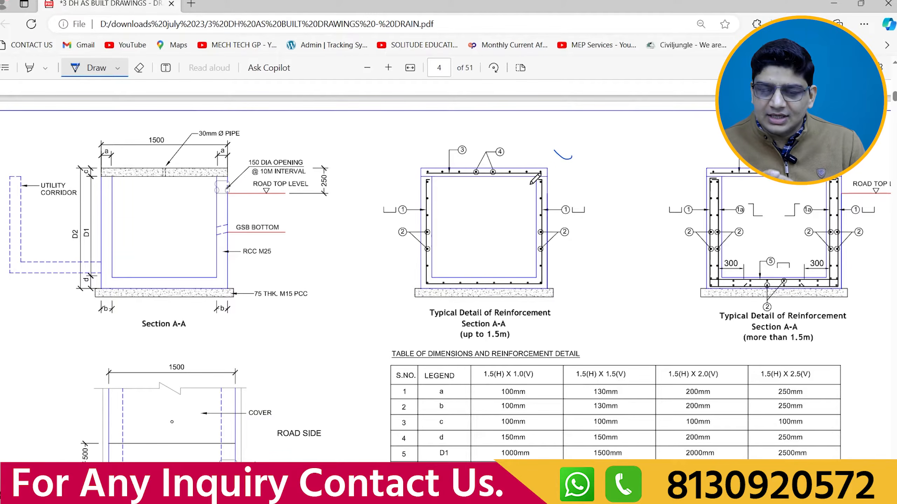
Step: Circle 1.5(H) and 1.0(V) in the first size heading, tick the 1.5(V) heading, and circle 1.5(H) and tick 2.0(V) in the third
scroll(542, 177, "down", 3)
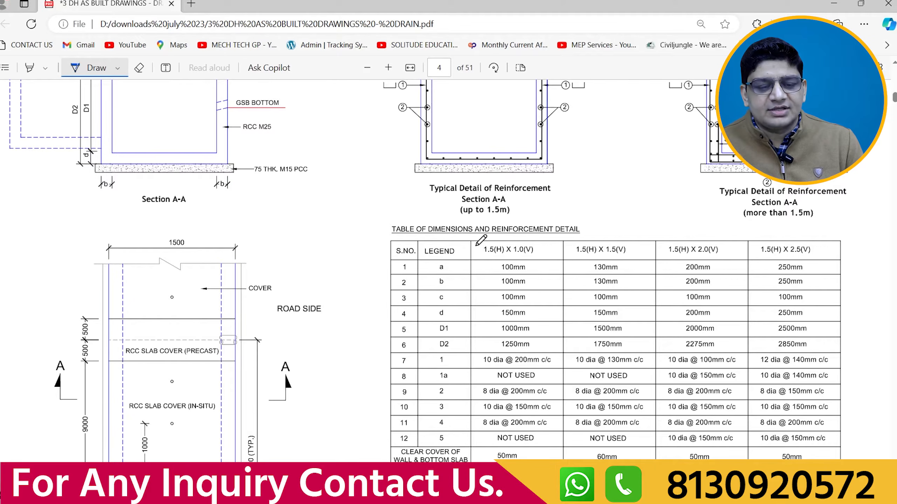
mouse_move(480, 243)
left_mouse_down()
mouse_move(536, 264)
mouse_move(540, 252)
left_mouse_up()
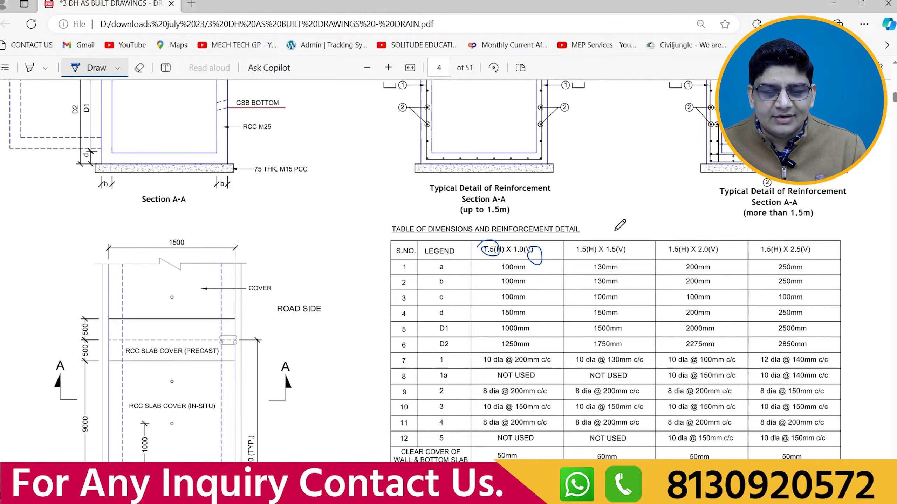
left_click_drag(619, 232, 609, 230)
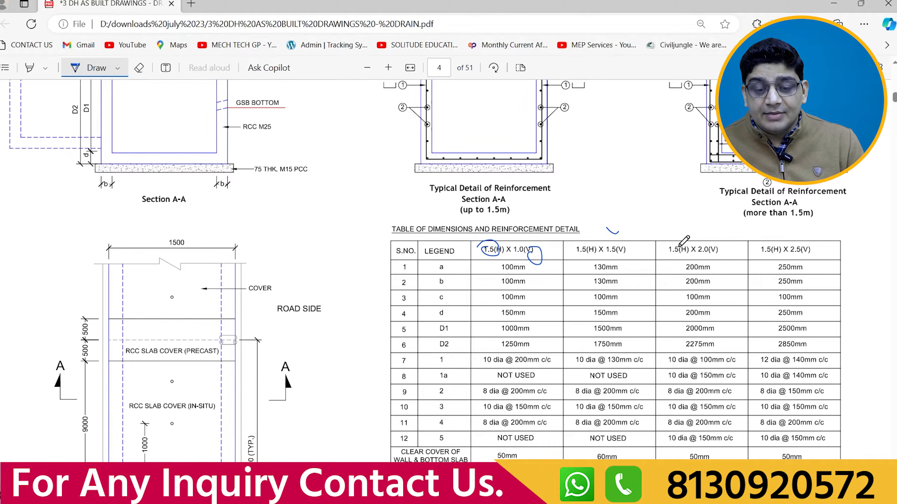
left_click_drag(677, 243, 670, 244)
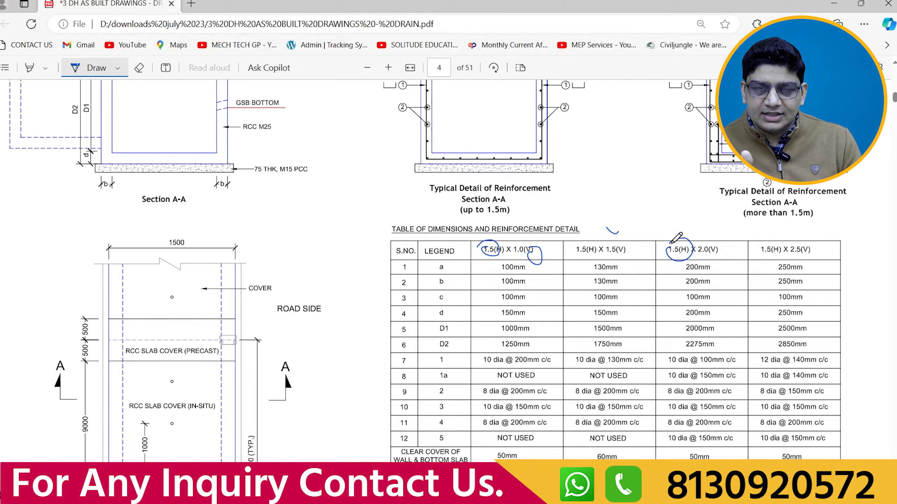
left_click_drag(701, 233, 713, 237)
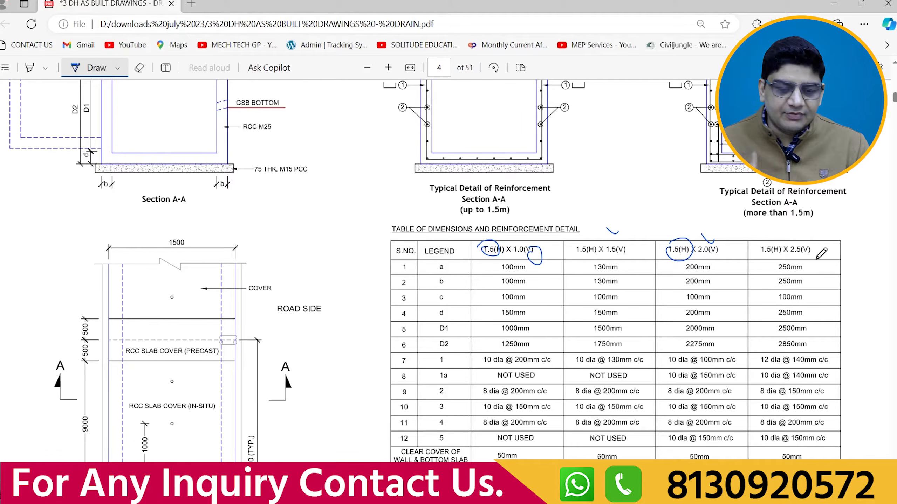
Step: Circle bar mark 1 in row 7 of the dimensions table and its callout beside the up-to-1.5m reinforcement section
scroll(506, 275, "up", 2)
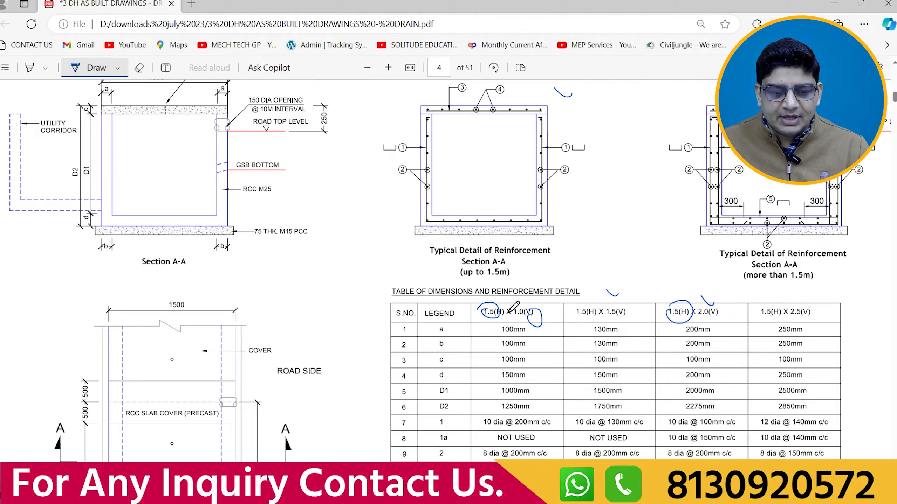
scroll(510, 312, "down", 2)
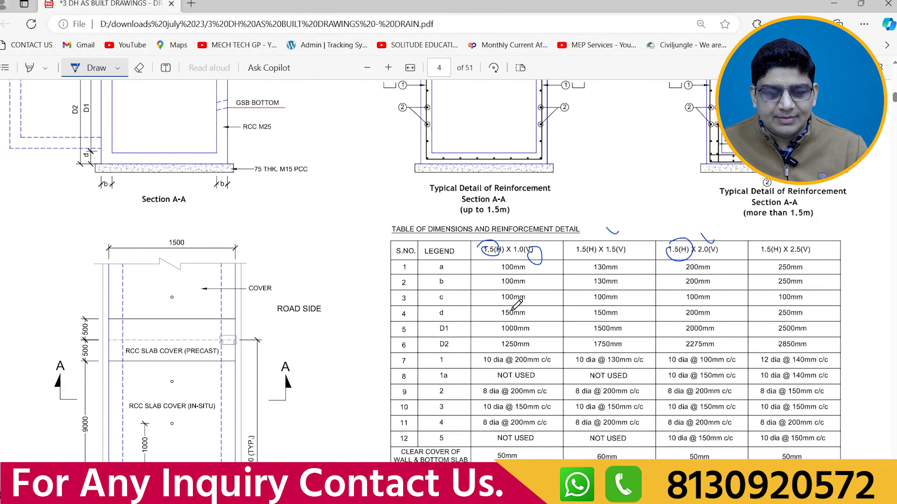
scroll(517, 299, "up", 2)
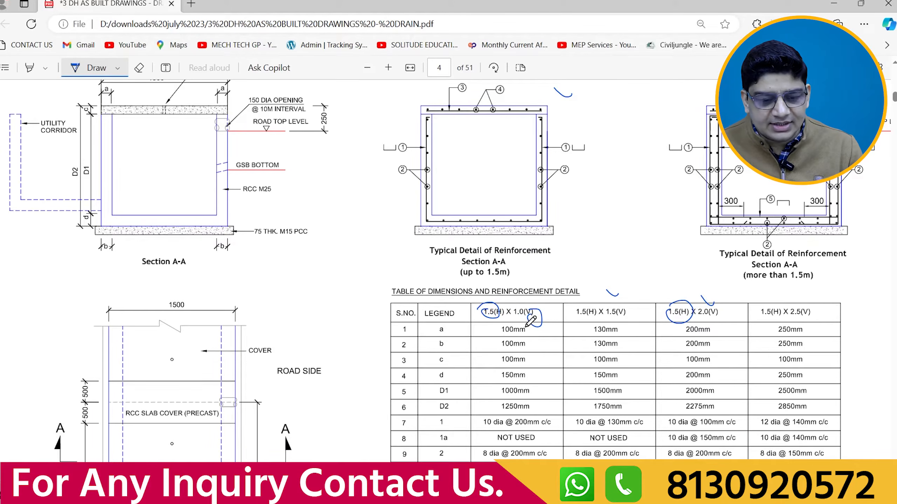
scroll(446, 422, "down", 2)
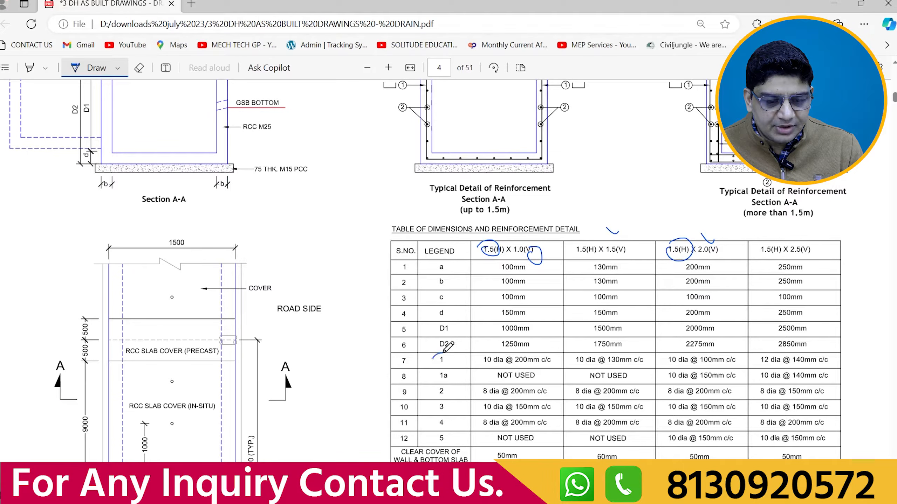
scroll(446, 272, "up", 4)
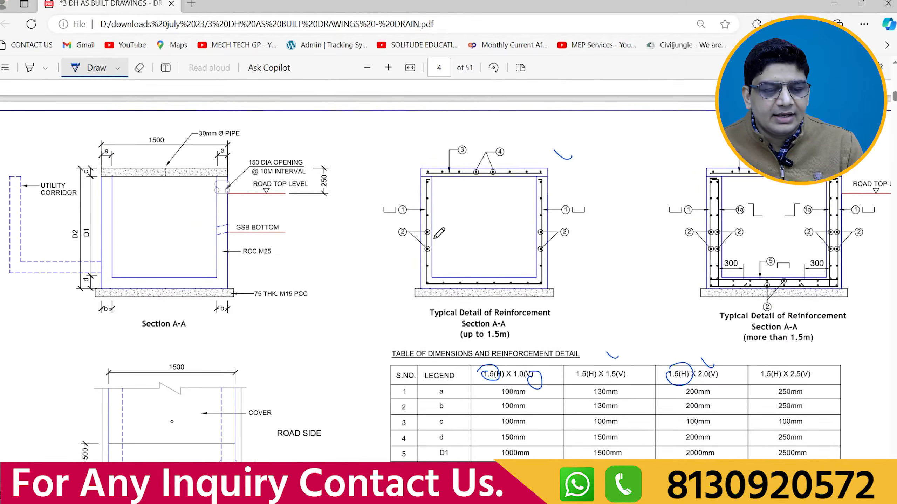
left_click_drag(399, 201, 411, 208)
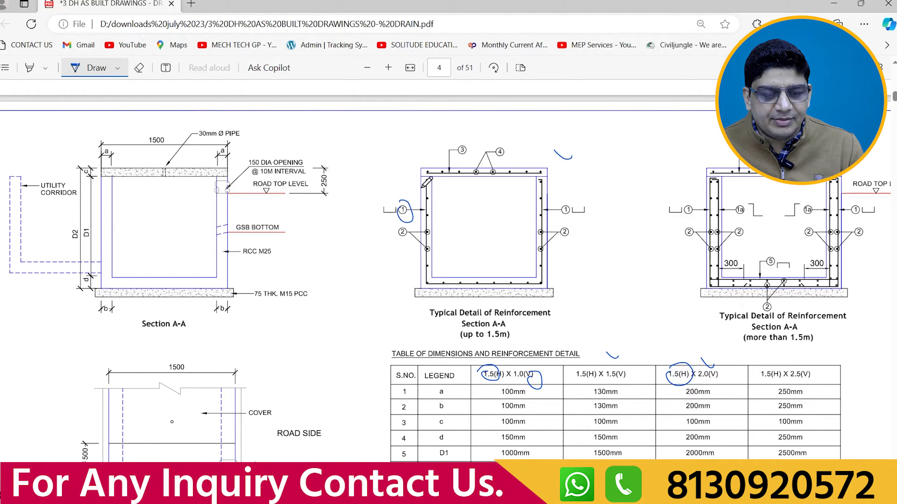
Step: Trace bar 1 along the section's left wall and bottom slab, and sketch its open-top shape alongside with two ticks above
mouse_move(429, 178)
left_mouse_down()
mouse_move(429, 279)
mouse_move(507, 279)
left_mouse_up()
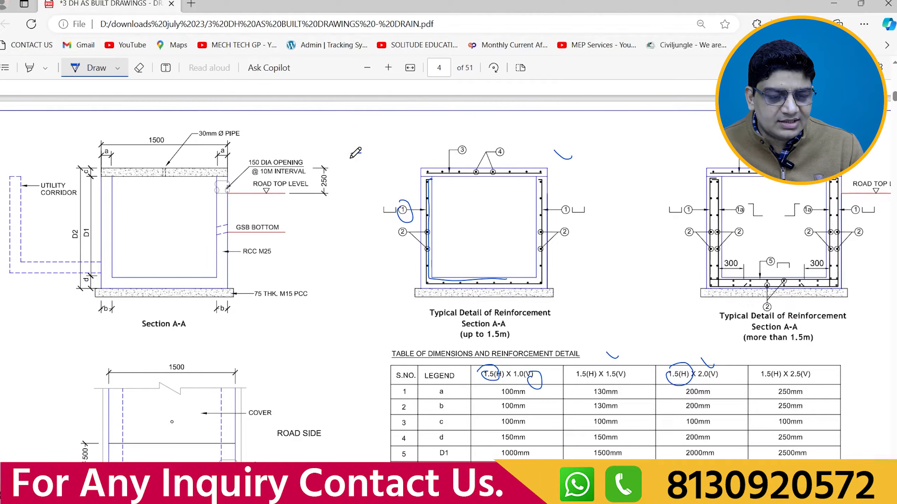
mouse_move(351, 154)
left_mouse_down()
mouse_move(367, 185)
mouse_move(383, 157)
mouse_move(371, 154)
left_mouse_up()
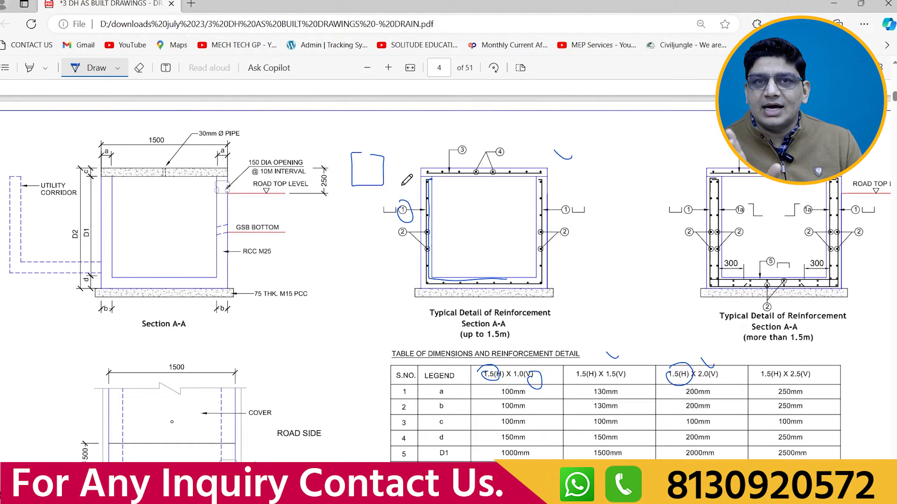
mouse_move(365, 141)
left_mouse_down()
mouse_move(377, 142)
mouse_move(363, 143)
left_mouse_up()
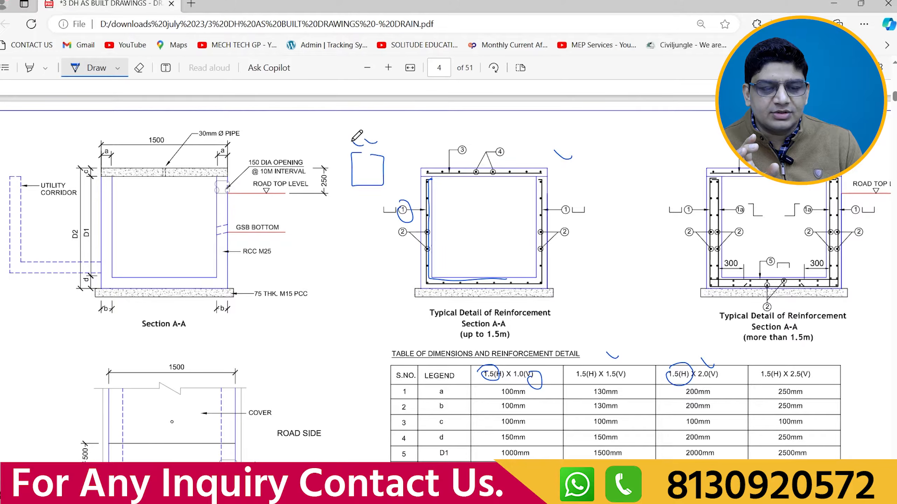
Step: Mark three bar dots on the right wall of the up-to-1.5m section and write an underlined bar-diameter note above it
left_click(539, 197)
left_click(541, 216)
left_click(541, 232)
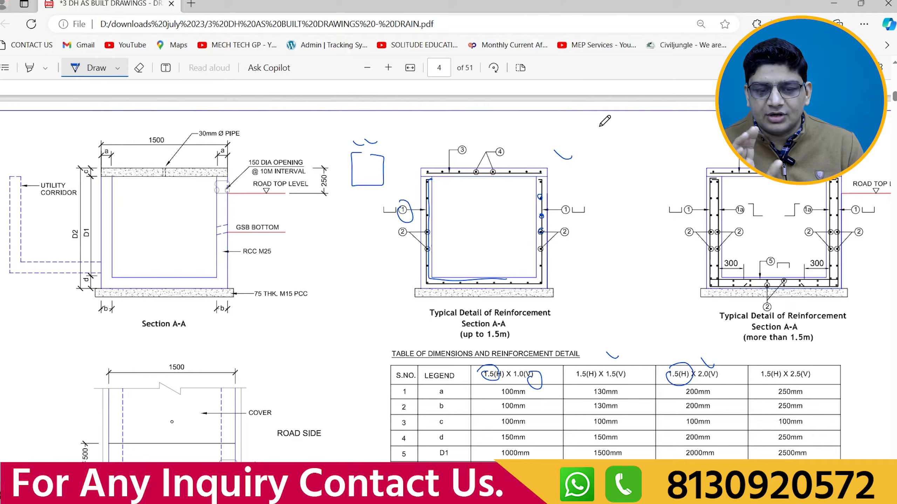
mouse_move(596, 130)
left_mouse_down()
mouse_move(611, 122)
mouse_move(634, 132)
mouse_move(603, 137)
left_mouse_up()
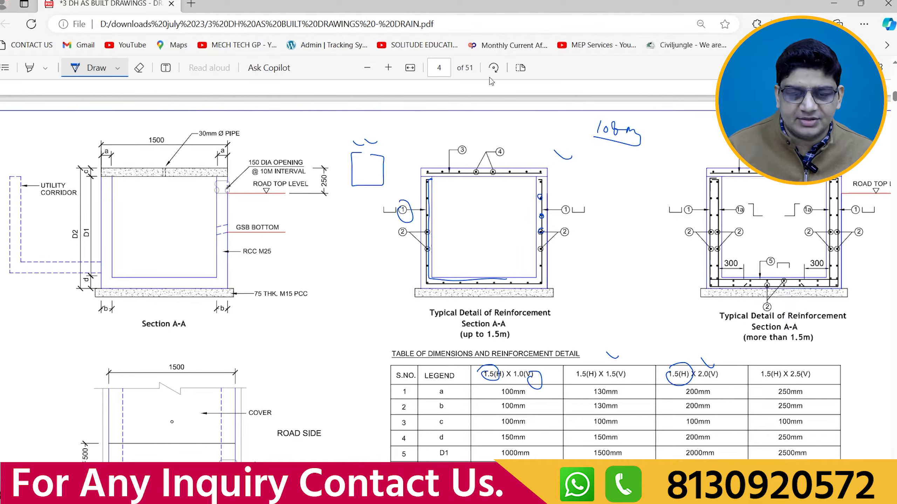
Step: Circle callout 2 on the up-to-1.5m section and underline "8 dia" and "200mm" for mark 2 and "10 dia" for mark 1
scroll(468, 120, "down", 3)
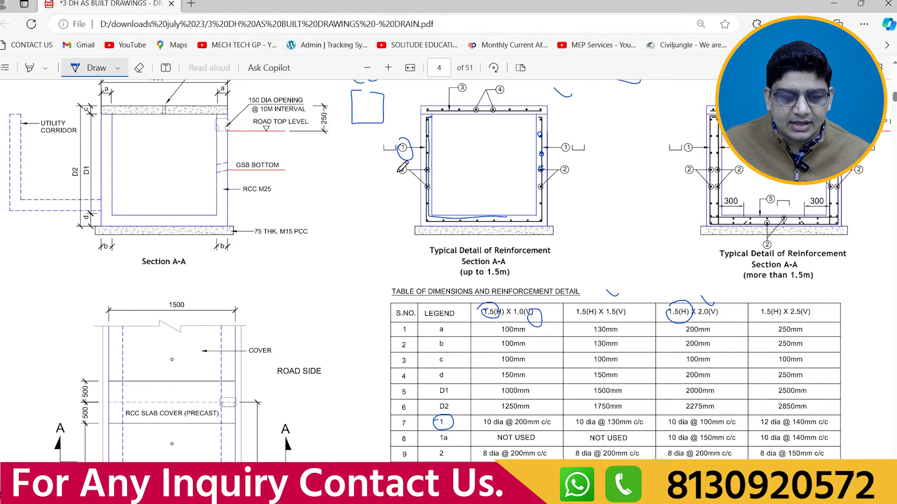
left_click_drag(398, 163, 404, 164)
scroll(505, 173, "down", 2)
scroll(506, 173, "down", 6)
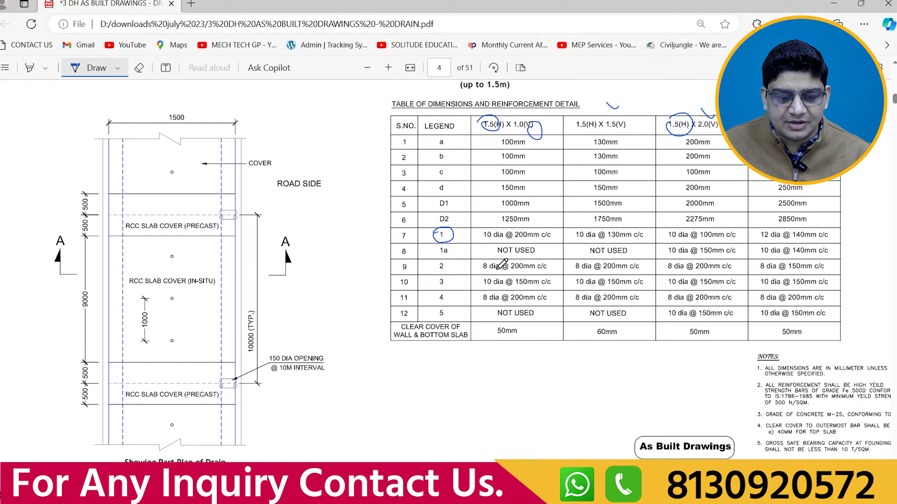
left_click_drag(485, 270, 516, 270)
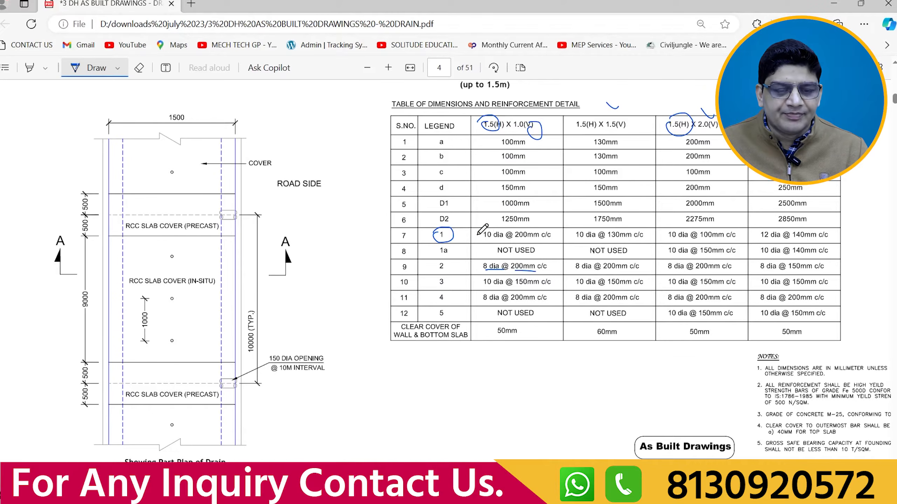
scroll(469, 231, "up", 3)
left_click_drag(484, 299, 501, 300)
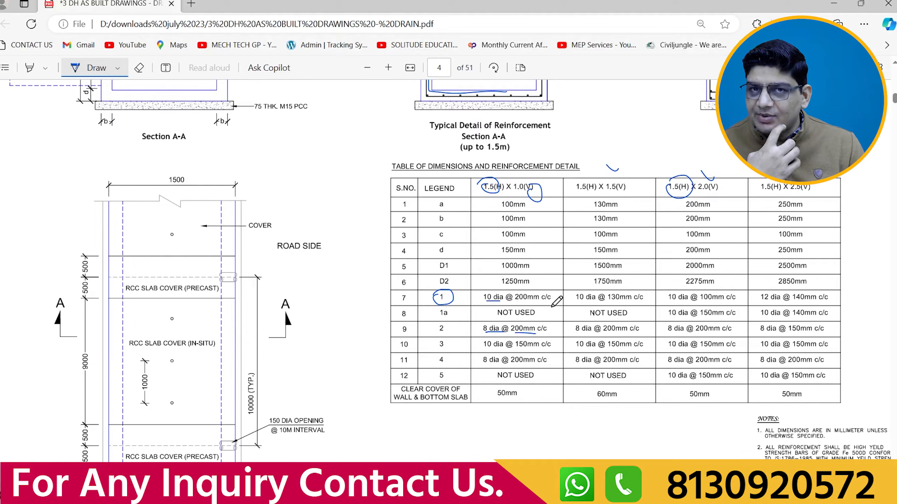
Step: Tick above the cover slab, circle callout 3, and underline "10 dia" and "150mm" for mark 3 in the 1.5(H) X 1.0(V) column
scroll(559, 285, "up", 6)
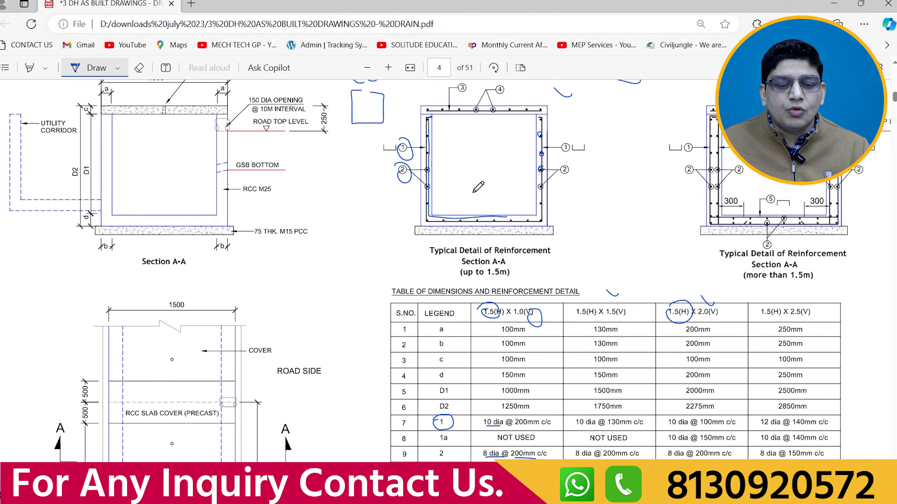
scroll(477, 187, "up", 3)
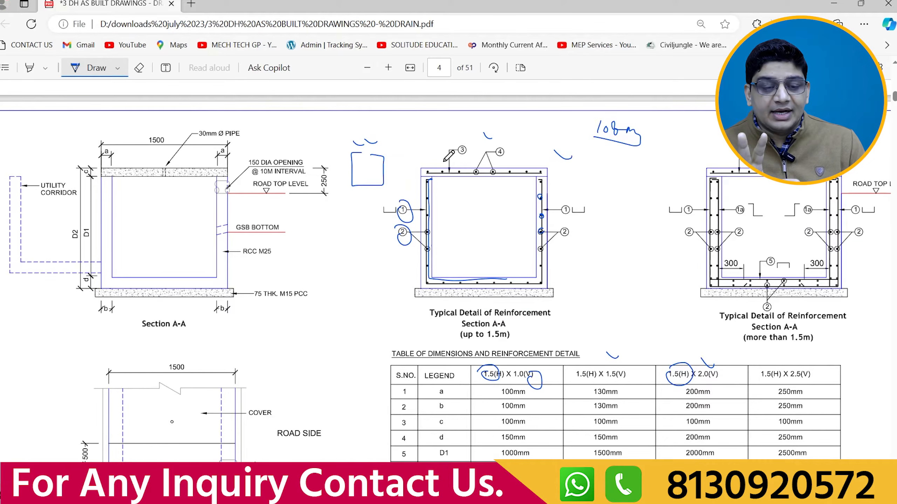
left_click_drag(464, 141, 455, 158)
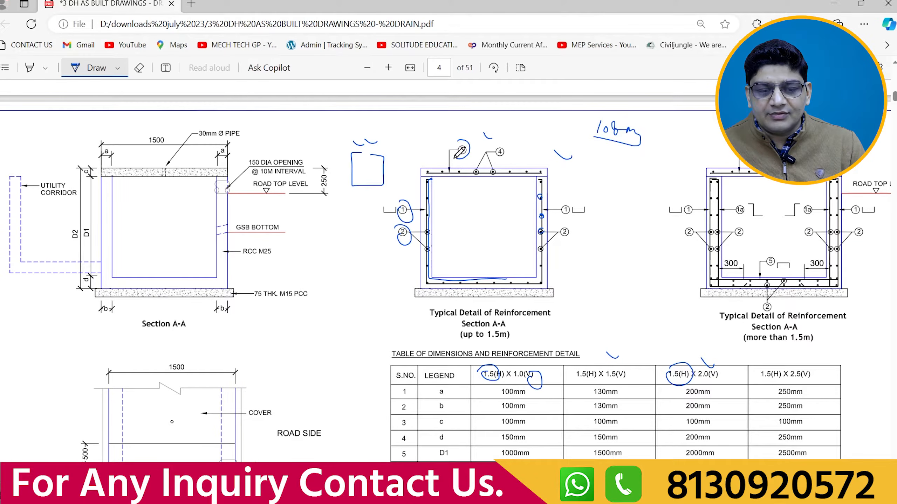
scroll(458, 152, "down", 9)
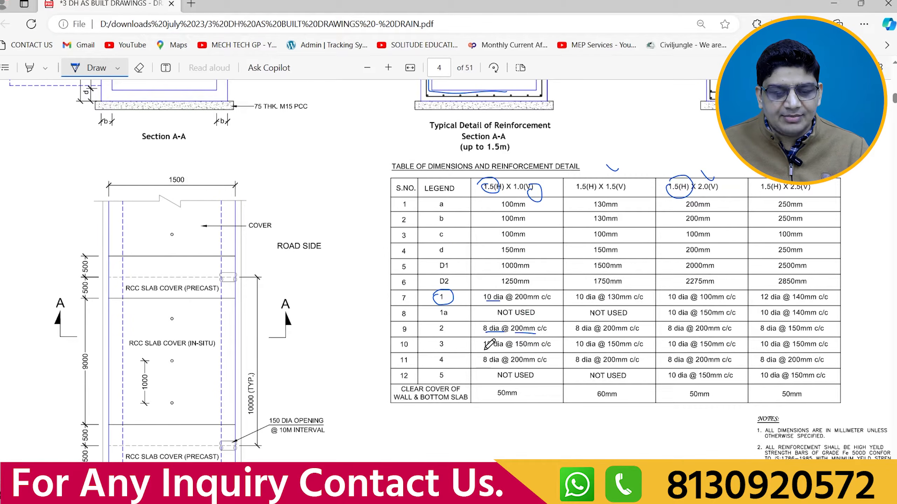
left_click_drag(484, 350, 495, 349)
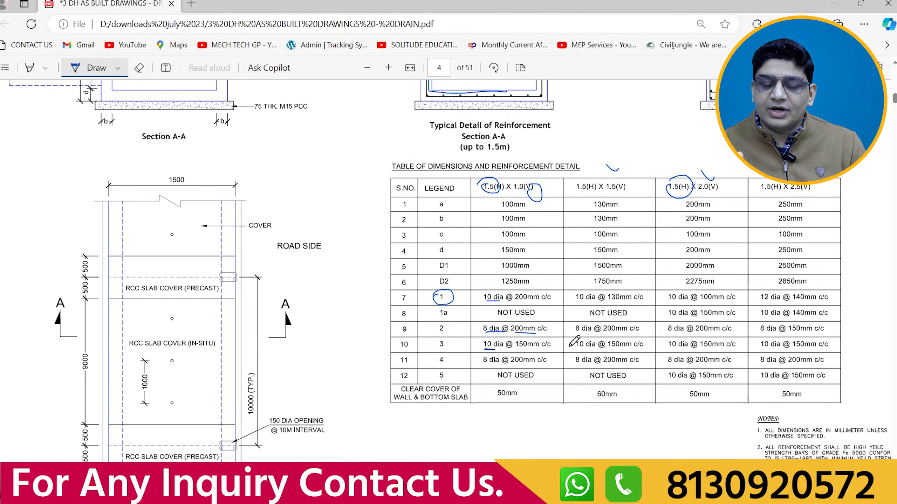
Step: Circle callout 4 above the cover slab and underline "8 dia" and "200mm" for mark 4 in the 1.5(H) X 1.0(V) column
scroll(475, 364, "up", 8)
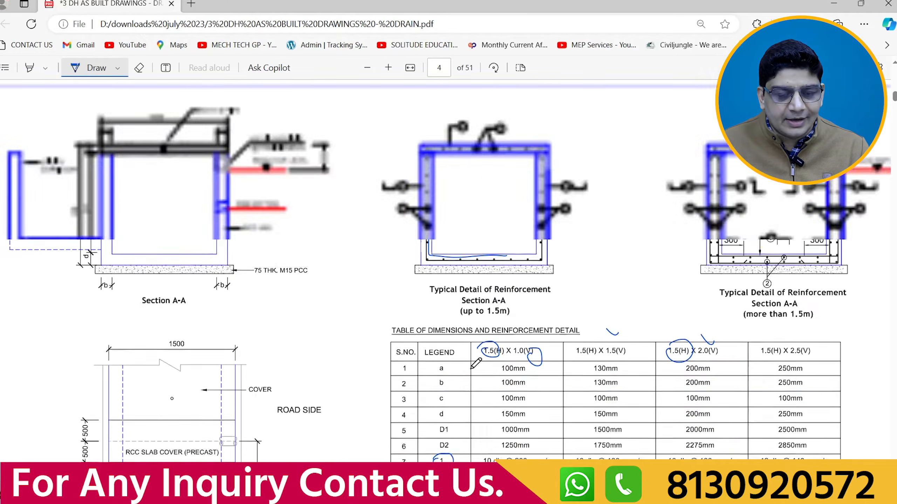
scroll(475, 364, "up", 4)
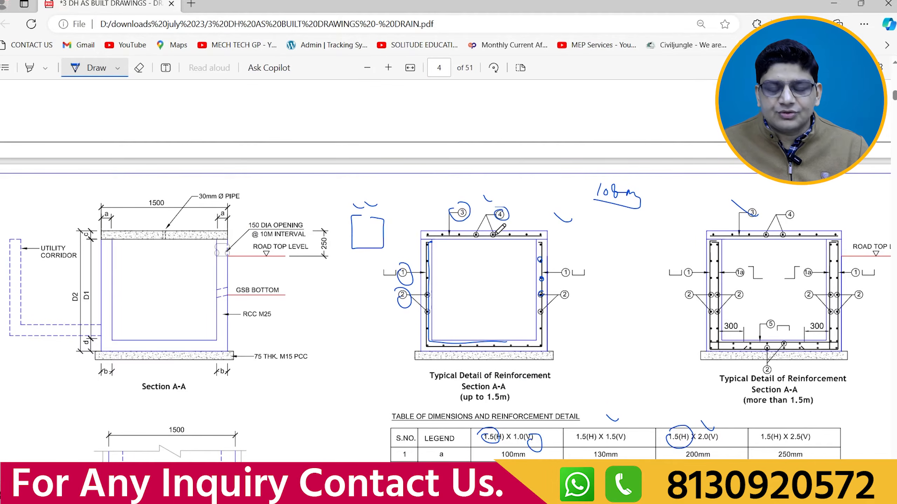
scroll(501, 229, "down", 9)
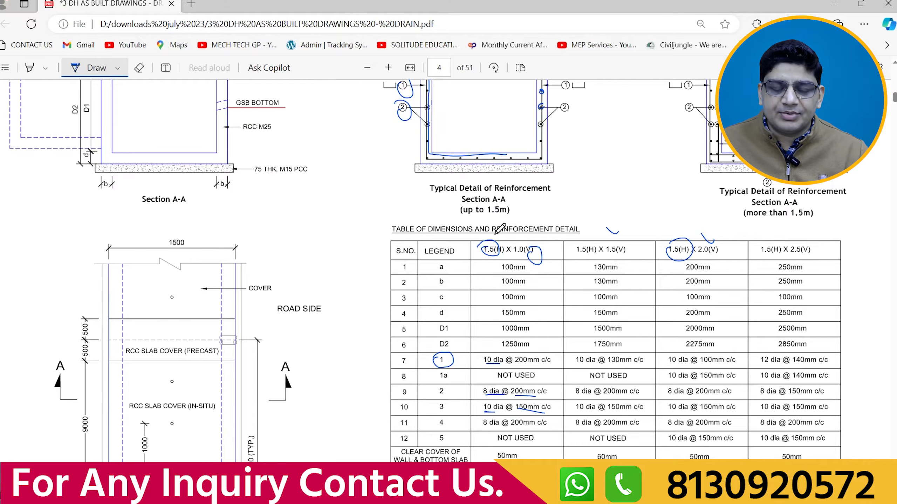
scroll(500, 229, "down", 3)
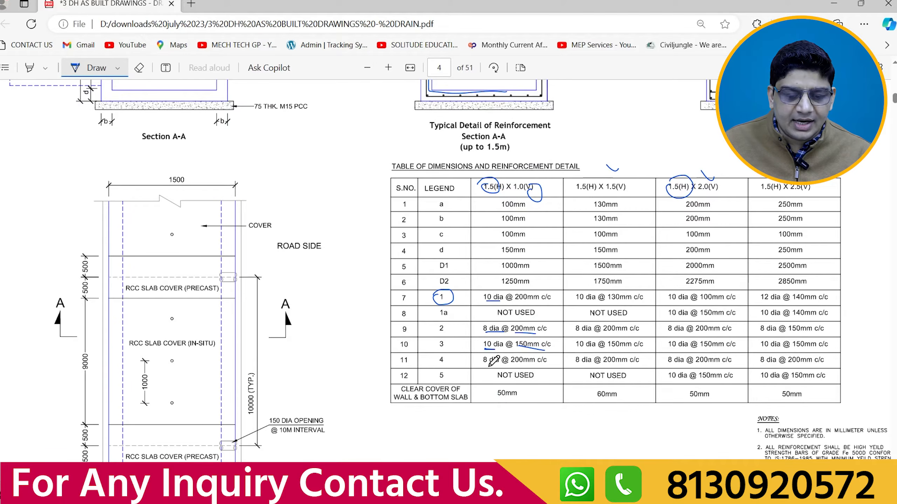
left_click_drag(519, 363, 539, 362)
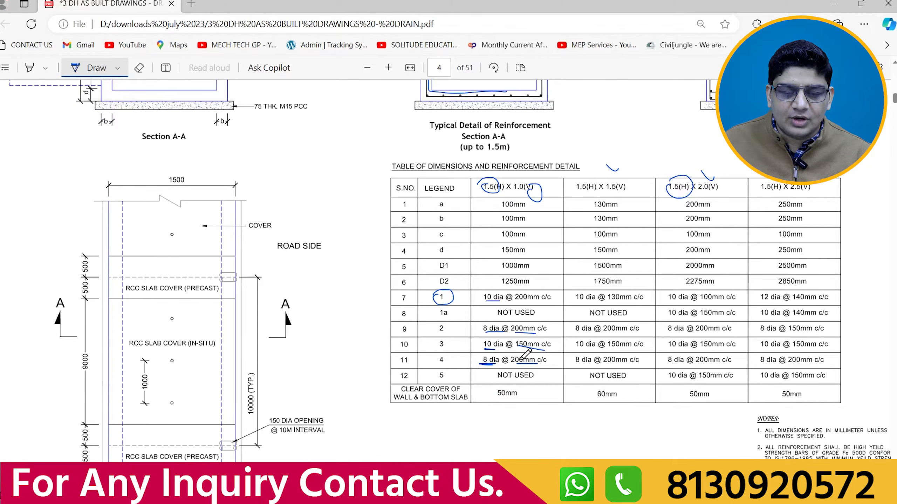
Step: Circle dimensions a and d on Section A-A, and mark the wall thickness as 100mm on the up-to-1.5m reinforcement section
scroll(526, 353, "up", 9)
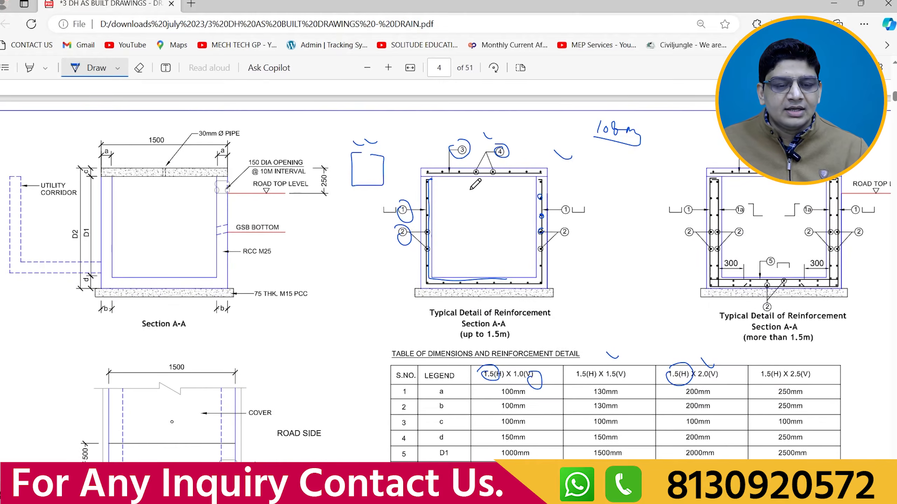
scroll(455, 290, "down", 3)
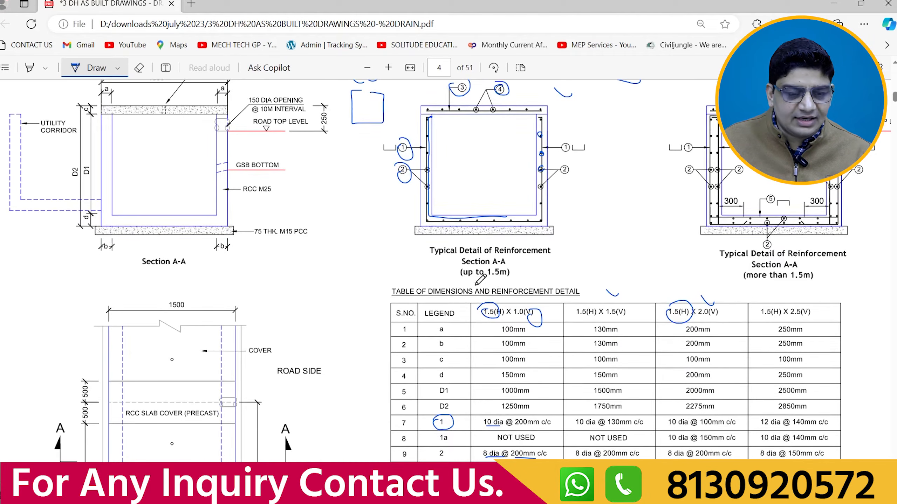
mouse_move(95, 89)
left_mouse_down()
mouse_move(119, 93)
mouse_move(96, 88)
left_mouse_up()
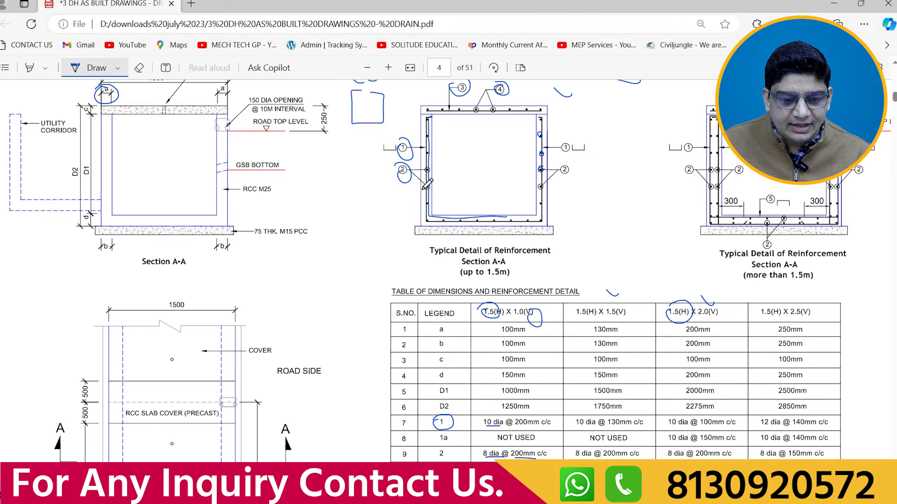
mouse_move(433, 196)
left_mouse_down()
mouse_move(452, 181)
mouse_move(475, 191)
left_mouse_up()
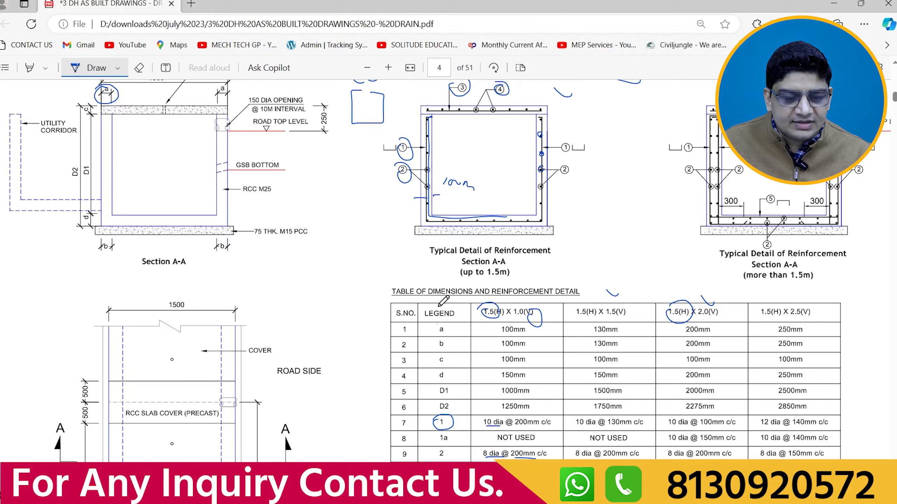
mouse_move(86, 212)
left_mouse_down()
mouse_move(102, 212)
mouse_move(90, 231)
mouse_move(83, 213)
left_mouse_up()
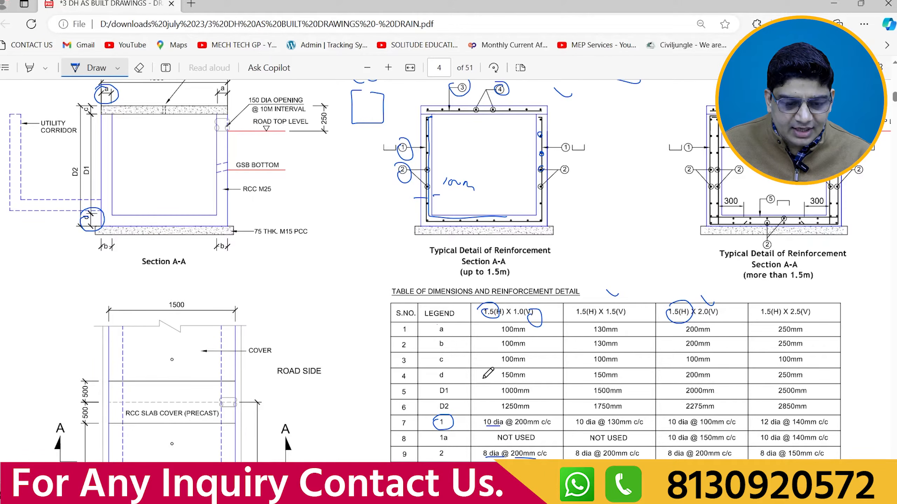
Step: Circle 150mm for legend d, and mark the base slab thickness and a 1m inner height on the up-to-1.5m reinforcement section
mouse_move(494, 374)
left_mouse_down()
mouse_move(526, 366)
mouse_move(505, 381)
left_mouse_up()
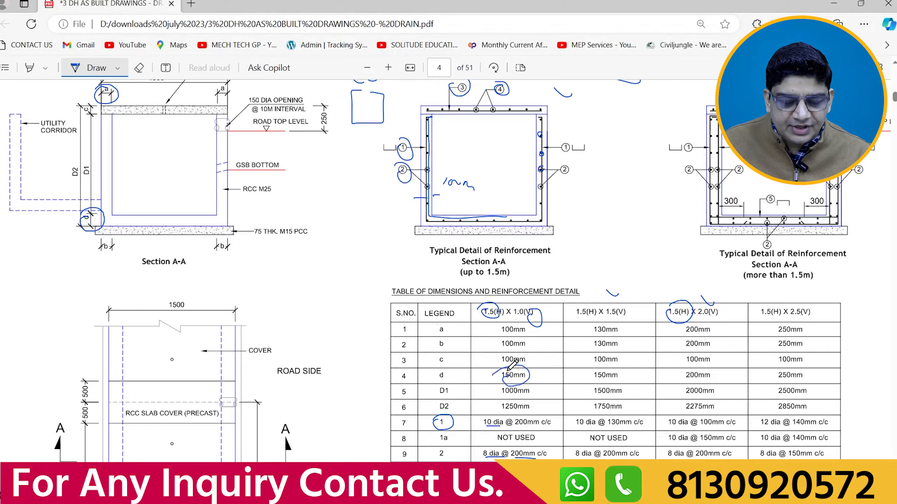
mouse_move(419, 214)
left_mouse_down()
mouse_move(397, 214)
mouse_move(420, 224)
left_mouse_up()
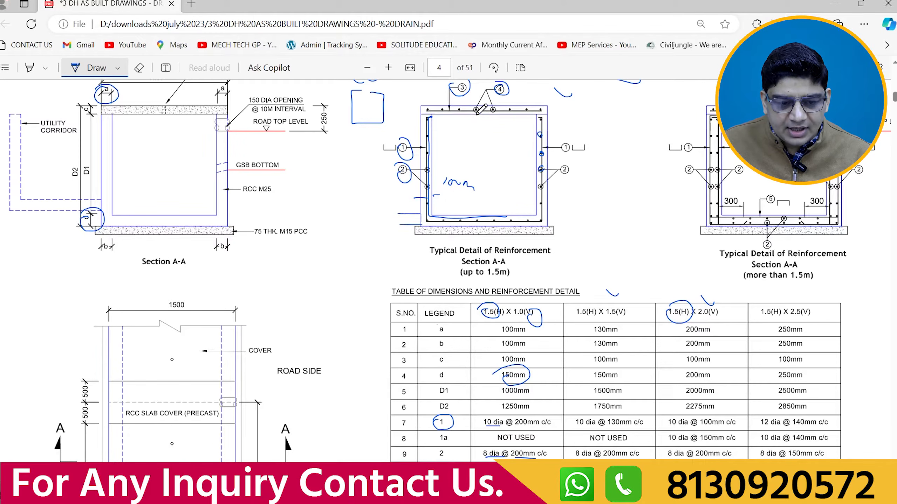
mouse_move(476, 110)
left_mouse_down()
mouse_move(478, 213)
mouse_move(482, 124)
mouse_move(486, 149)
mouse_move(502, 150)
left_mouse_up()
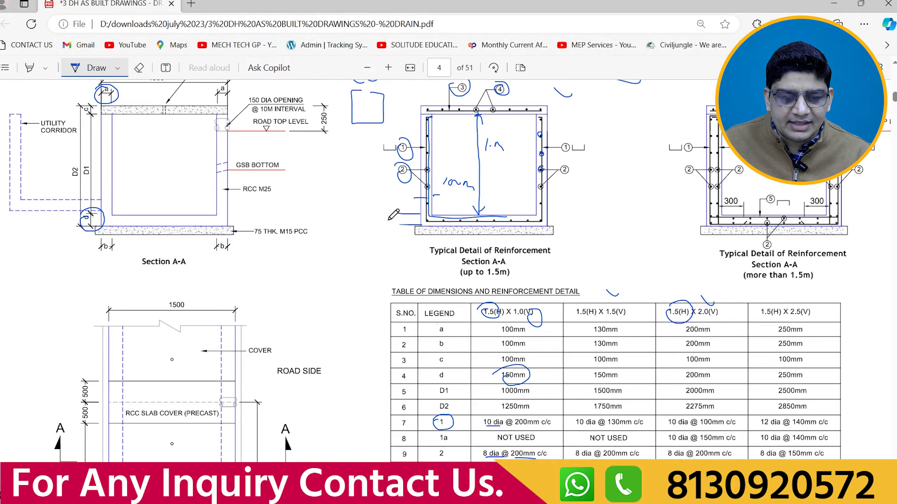
left_click_drag(390, 228, 403, 229)
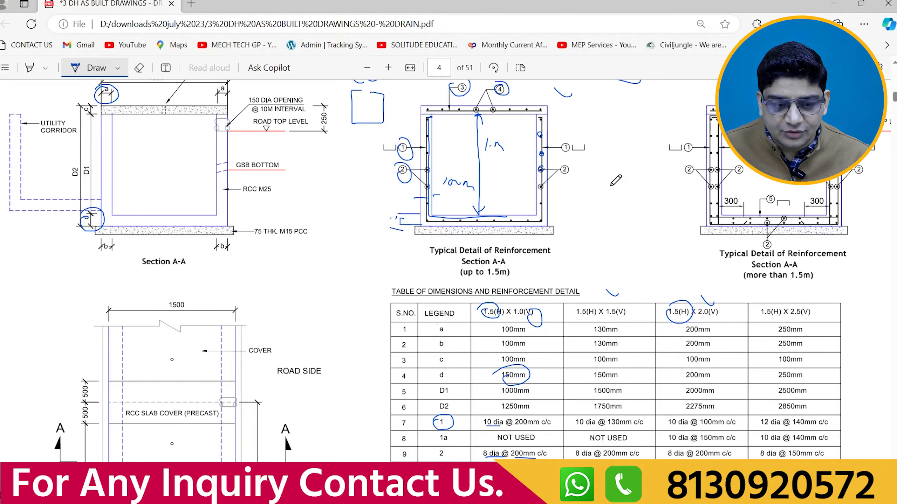
Step: Write a note "30mm" with "60d" beneath it between the two reinforcement sections, underline both values, and box the note
mouse_move(608, 186)
left_mouse_down()
mouse_move(611, 198)
mouse_move(632, 200)
mouse_move(610, 204)
mouse_move(646, 204)
mouse_move(615, 228)
left_mouse_up()
mouse_move(618, 220)
left_mouse_down()
mouse_move(625, 226)
mouse_move(634, 213)
left_mouse_up()
left_click_drag(598, 233, 638, 244)
mouse_move(602, 176)
left_mouse_down()
mouse_move(596, 214)
mouse_move(653, 234)
mouse_move(644, 235)
left_mouse_up()
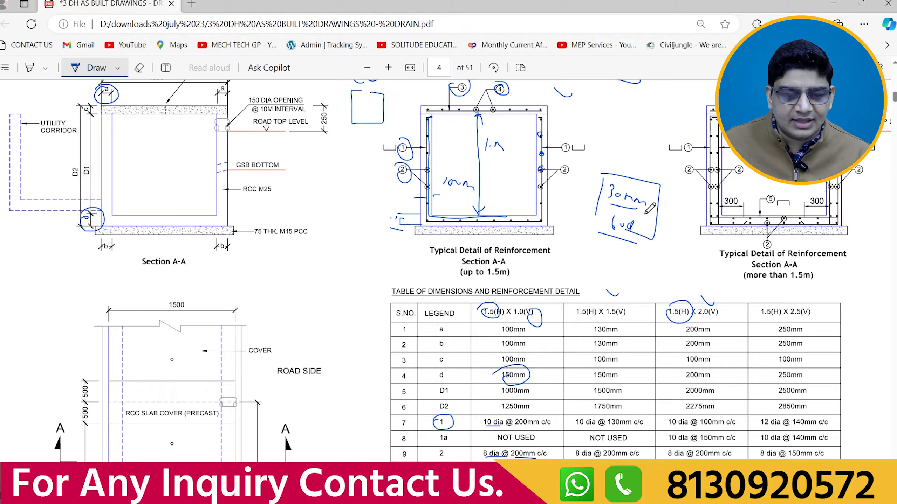
Step: Switch to the Drain BBS workbook in Excel and enter 10 as the bar diameter for the drain cover's main bar
mouse_move(470, 493)
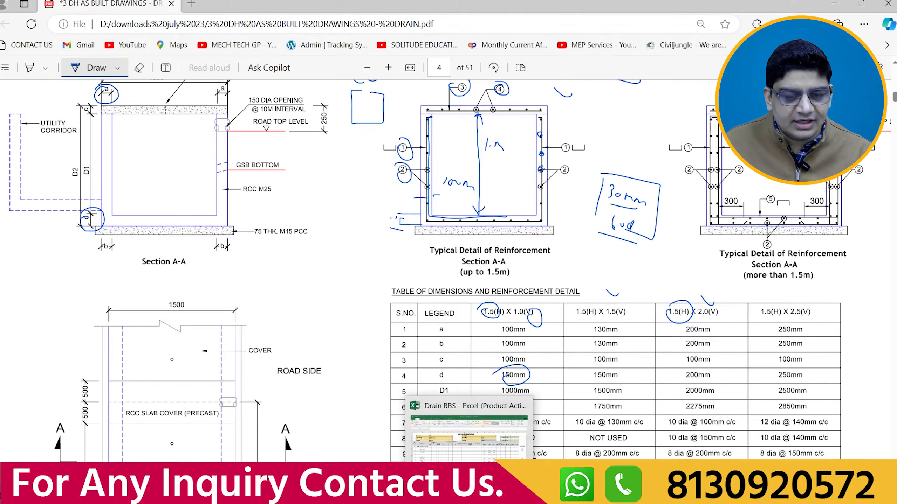
left_click(469, 441)
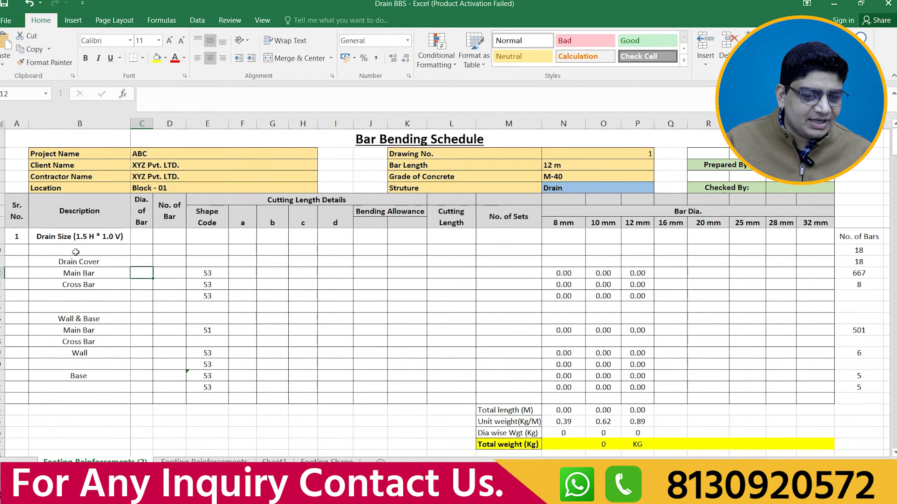
left_click(74, 240)
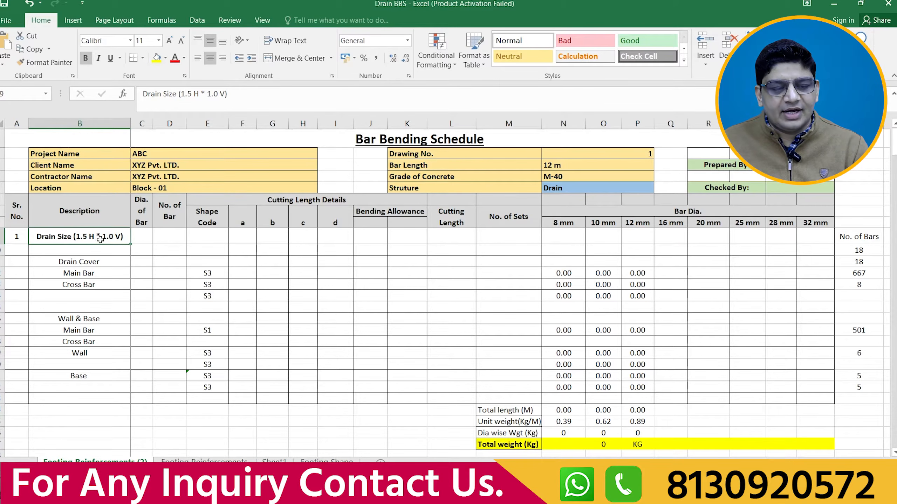
left_click(88, 257)
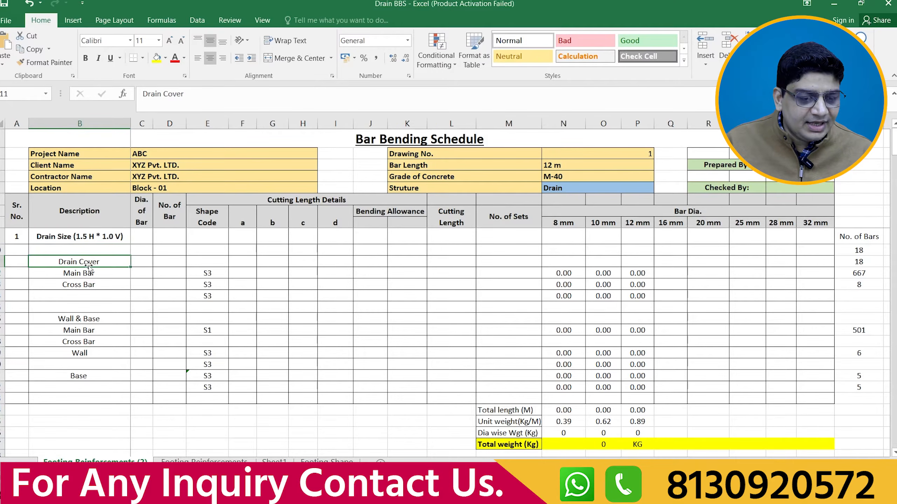
left_click(91, 274)
left_click(144, 273)
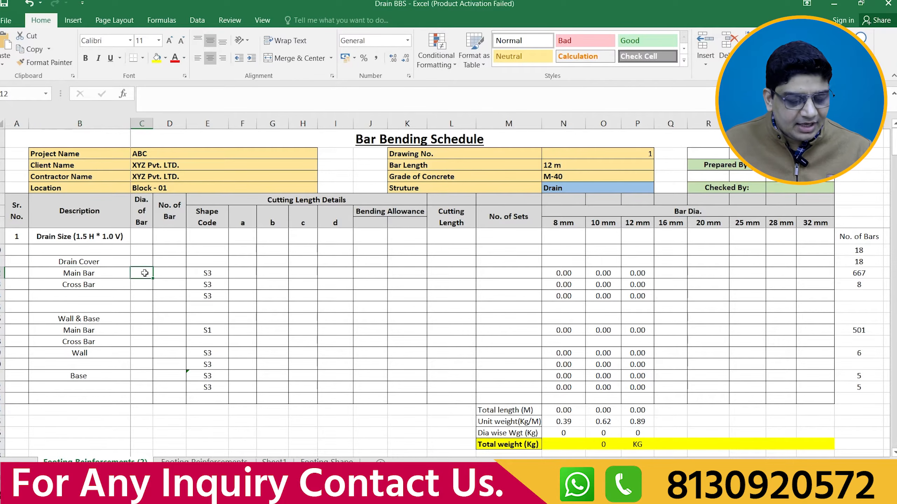
type("10")
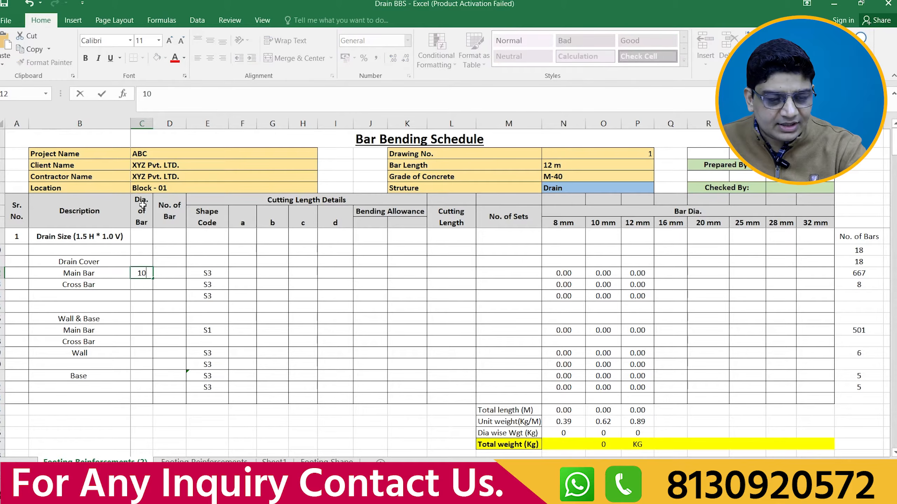
left_click(179, 289)
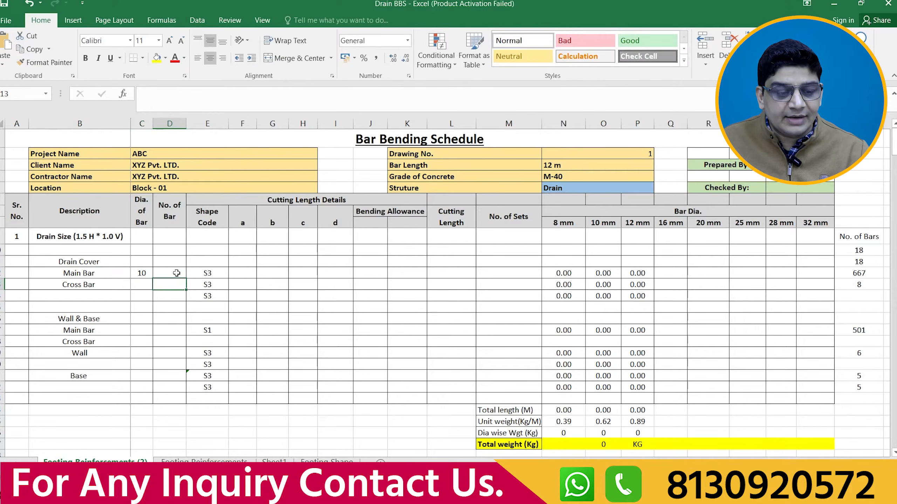
Step: Clear the existing calculation values from No. of Bars through Cutting Length beside the drain cover rows
left_click(176, 273)
scroll(649, 275, "right", 5)
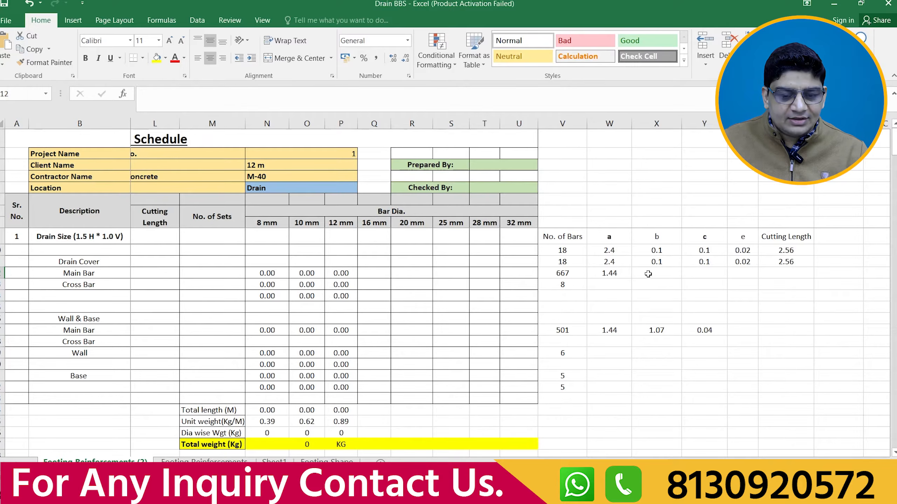
left_click_drag(563, 250, 693, 288)
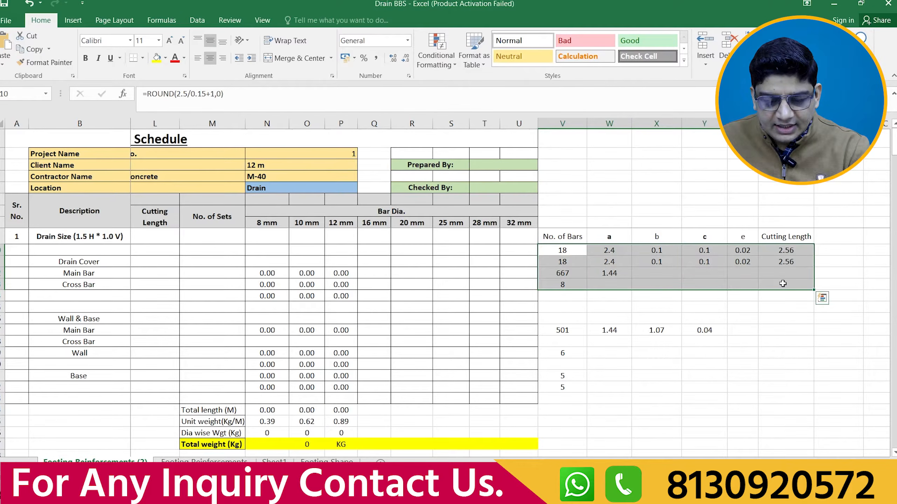
key("Delete")
left_click_drag(563, 248, 614, 261)
Step: Calculate the drain cover main bar count under No. of Bars with =ROUND(108/.15+1,0), checking the bar spacing in the drawing's table
left_click(563, 248)
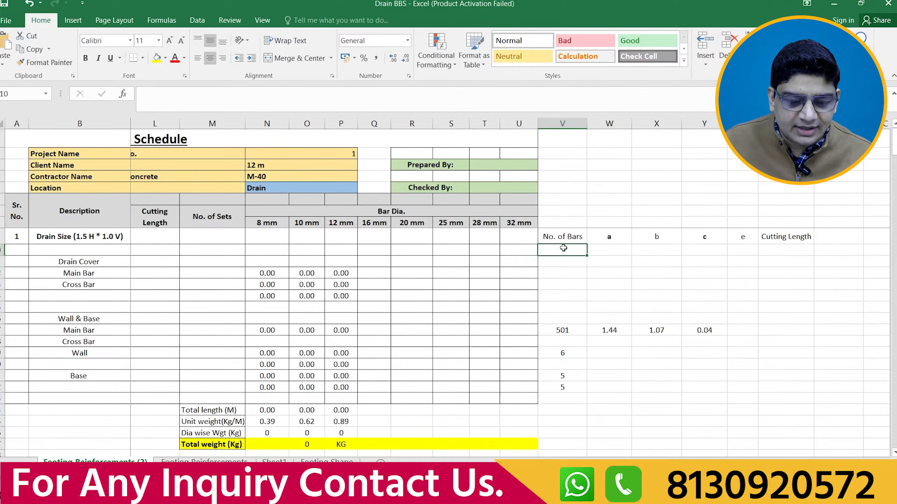
type("=round(")
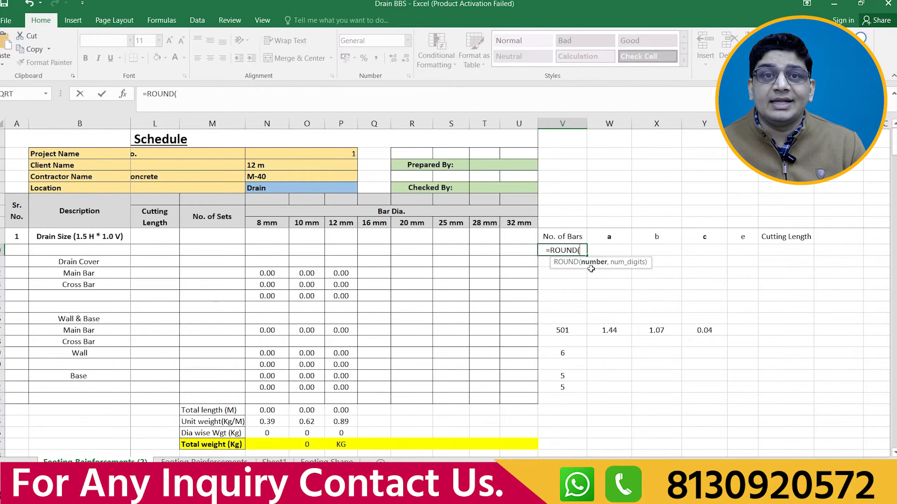
type("108")
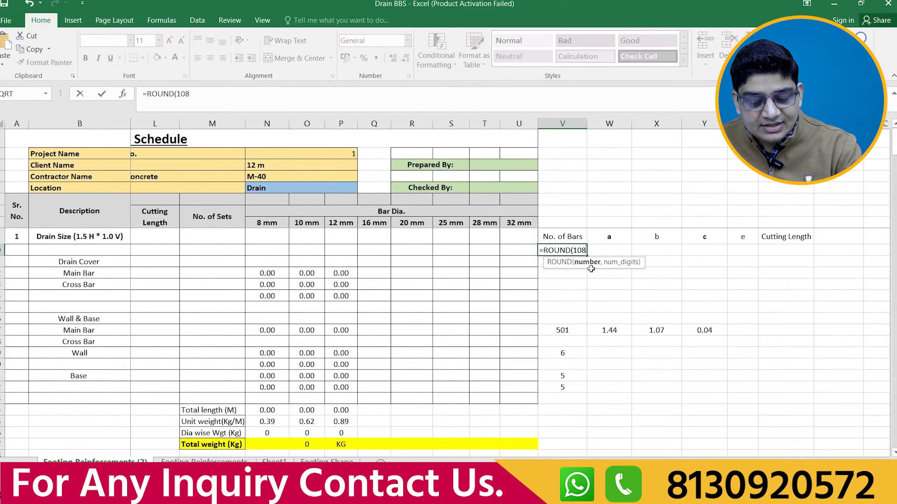
type("/")
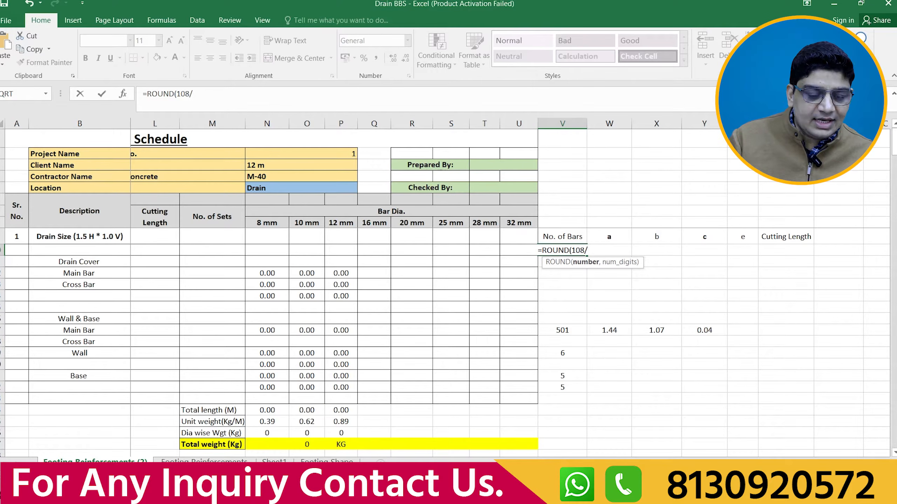
key("alt+Tab")
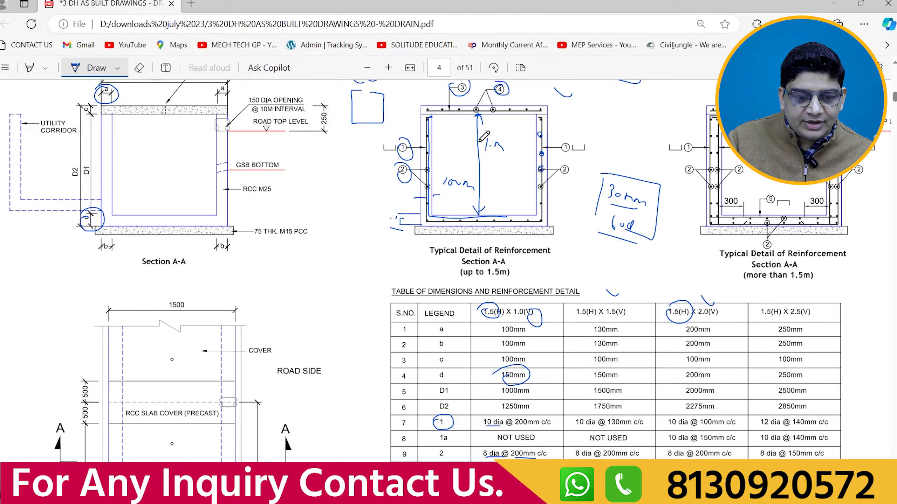
scroll(459, 372, "down", 5)
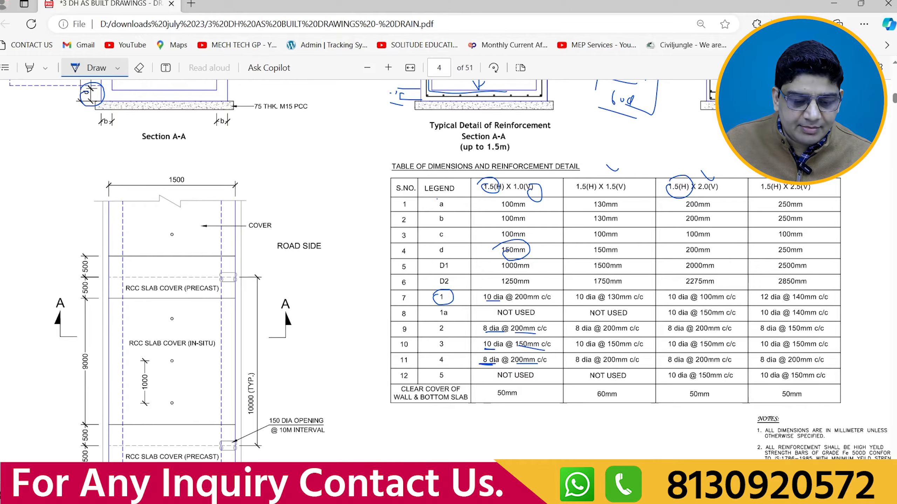
key("alt+Tab")
type(".")
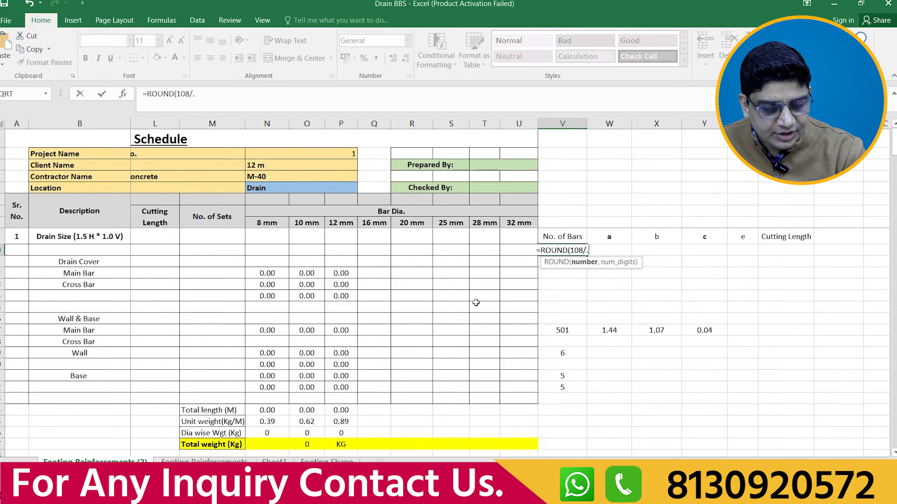
type("15")
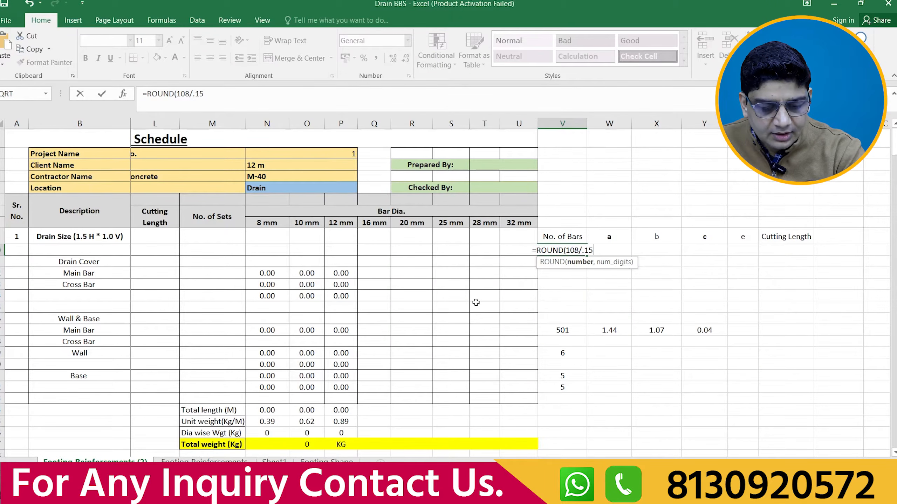
type("+1,0)")
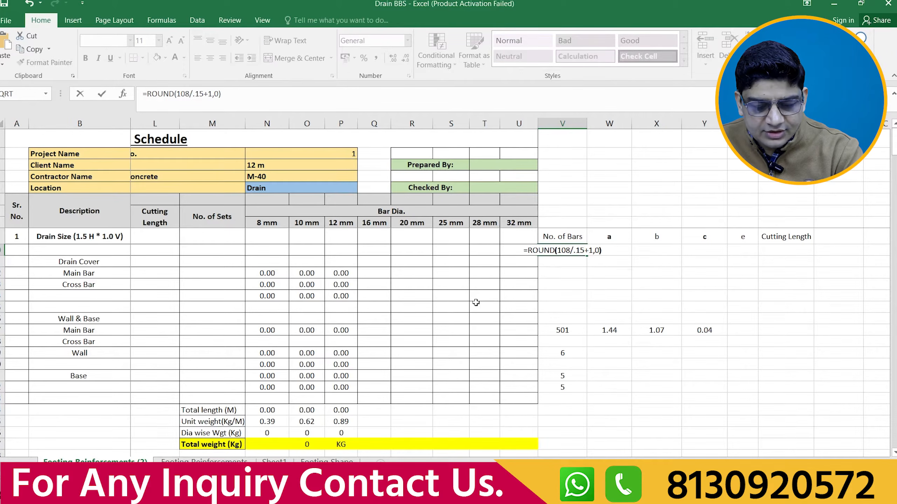
key("Return")
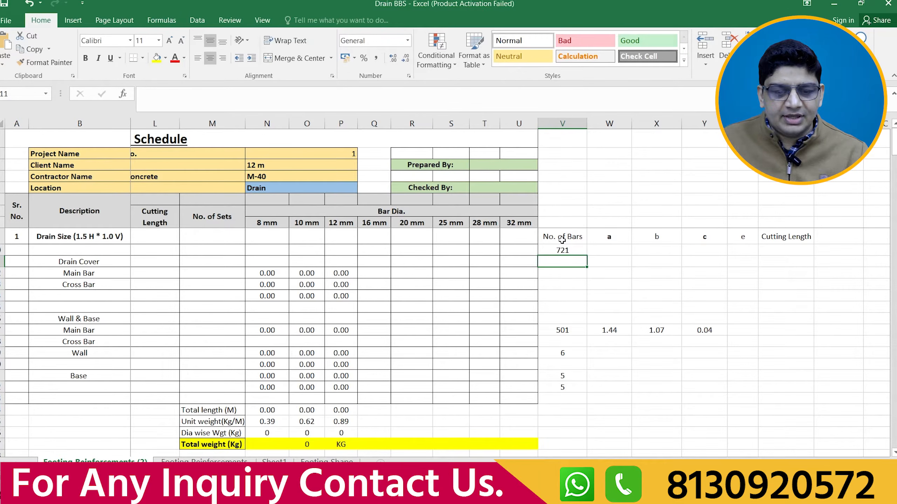
left_click(559, 249)
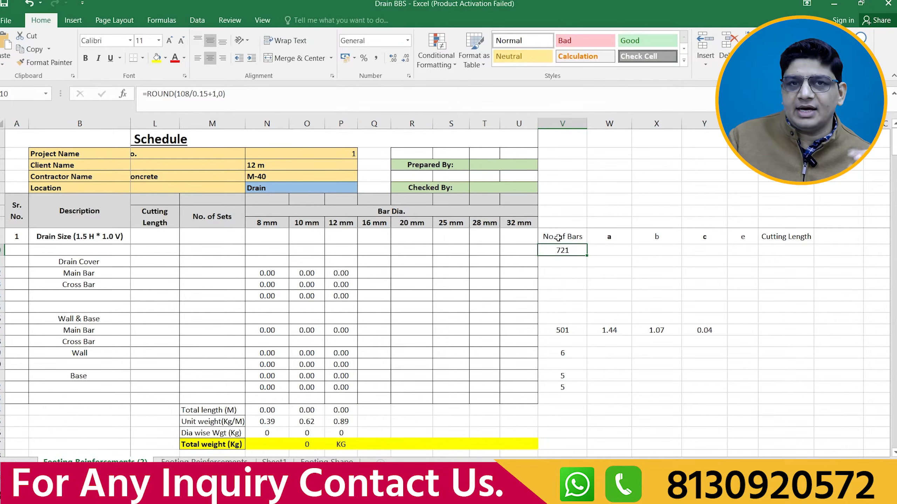
Step: Examine the S3 bar shape on the Footing Shape sheet and compare it with the drain cover's shape codes on Footing Reinforcements (2)
scroll(342, 292, "left", 3)
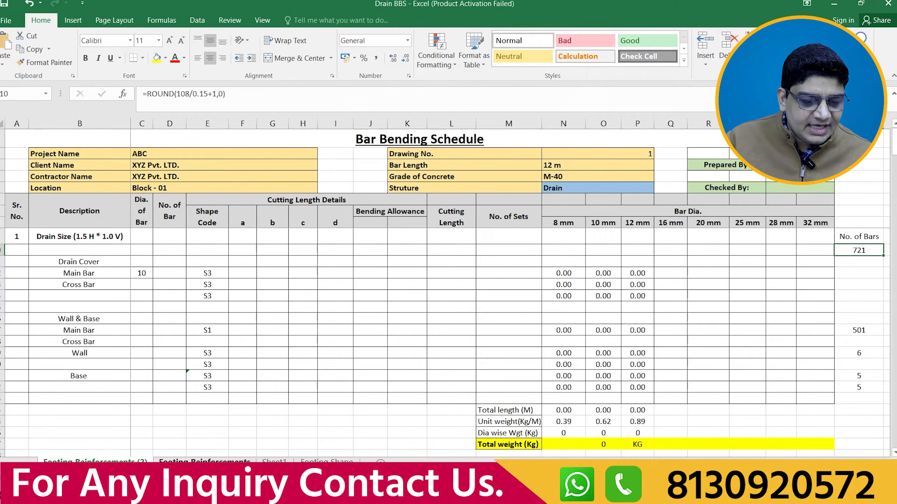
left_click(334, 461)
scroll(244, 278, "up", 1)
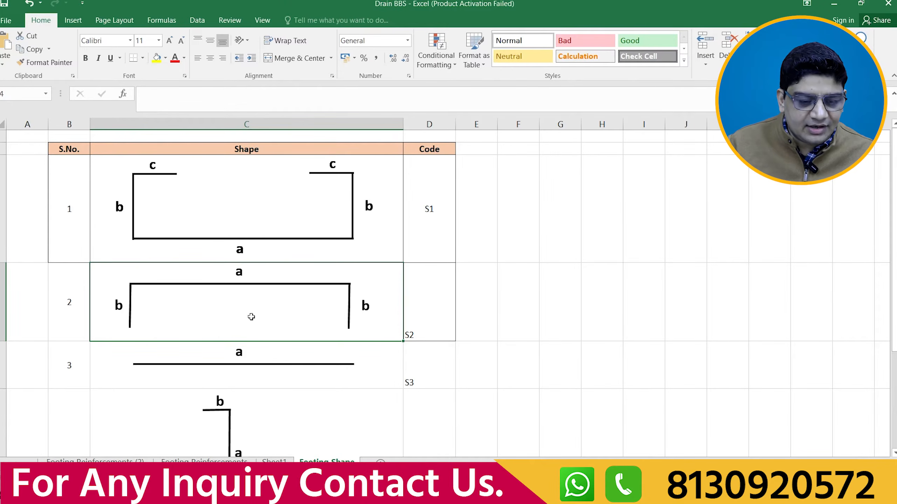
left_click(283, 379)
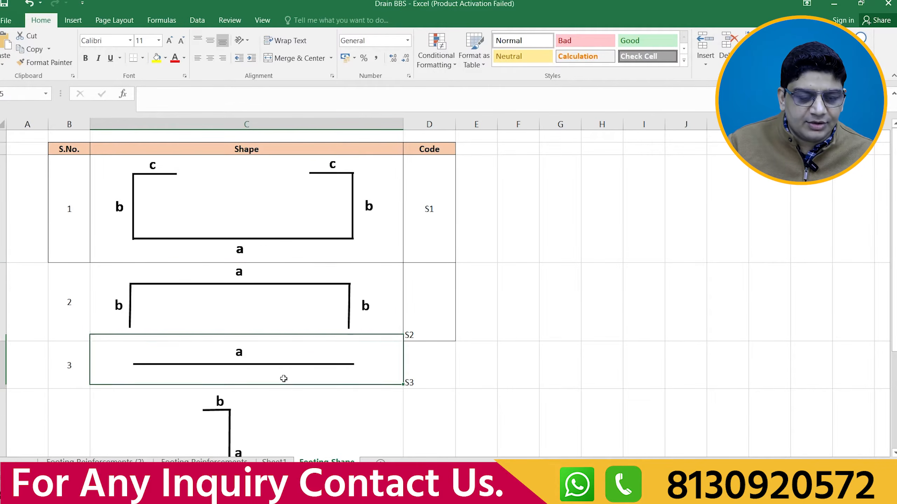
left_click(418, 377)
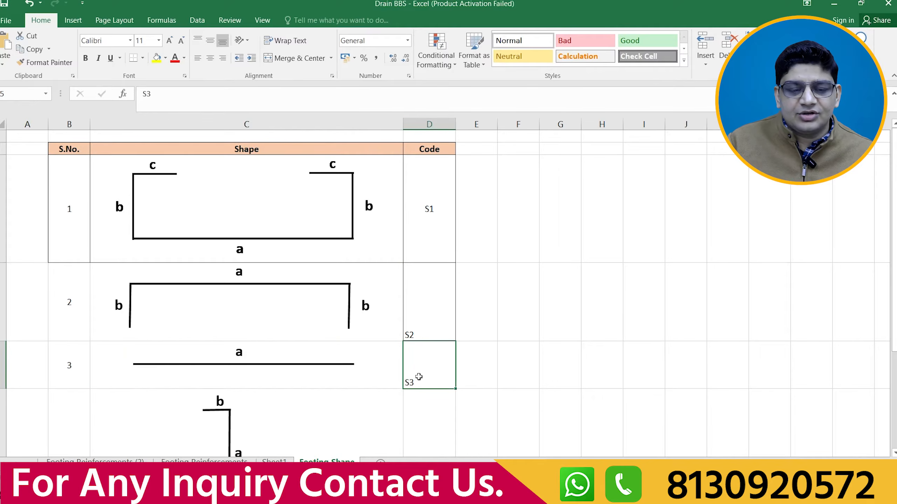
left_click(239, 364)
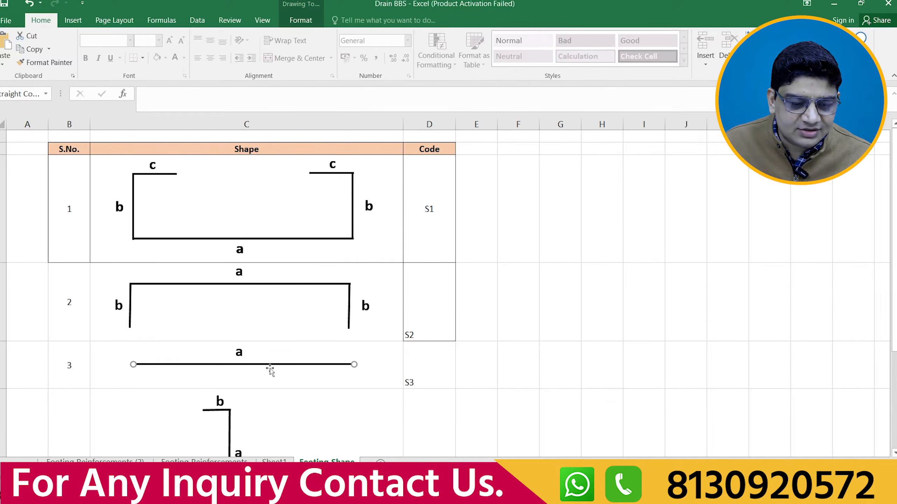
left_click(95, 461)
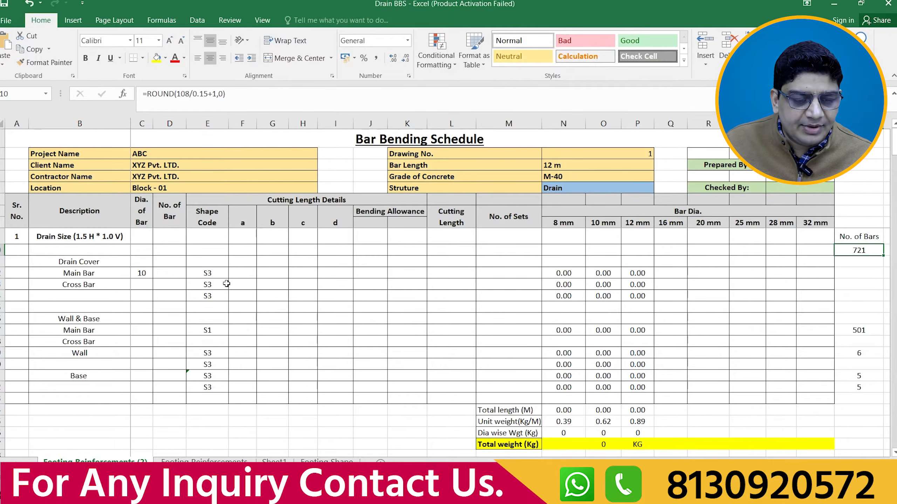
left_click(212, 282)
left_click(211, 273)
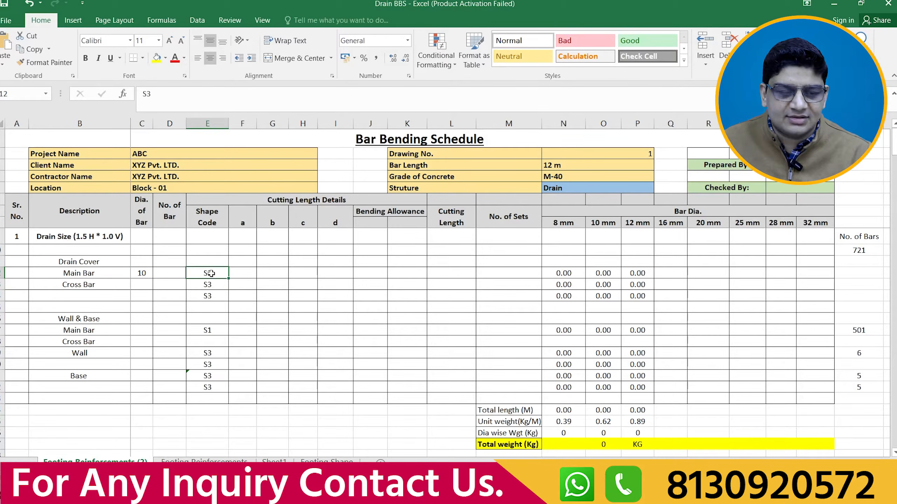
Step: Calculate the drain cover main bar's dimension a beside its bar count with =ROUND(1.5-0.03-0.03,2)
left_click(240, 274)
left_click_drag(586, 462, 653, 462)
left_click(608, 250)
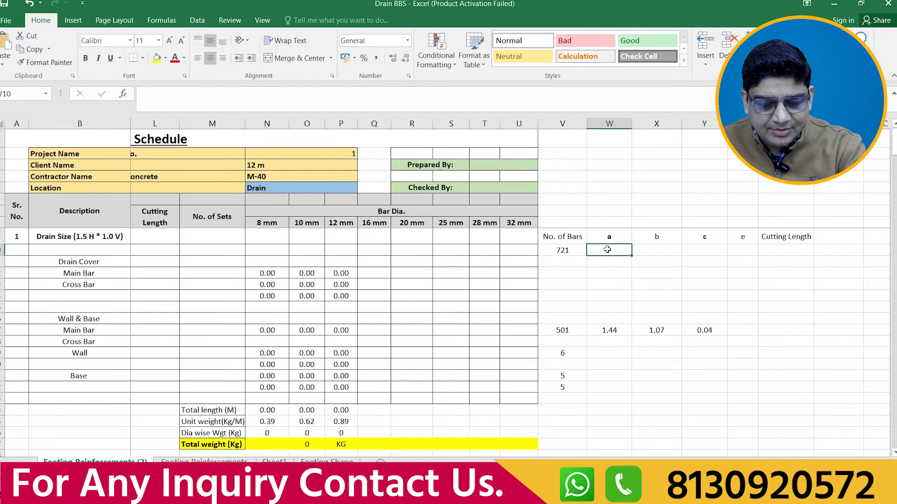
type("=rou")
key("Tab")
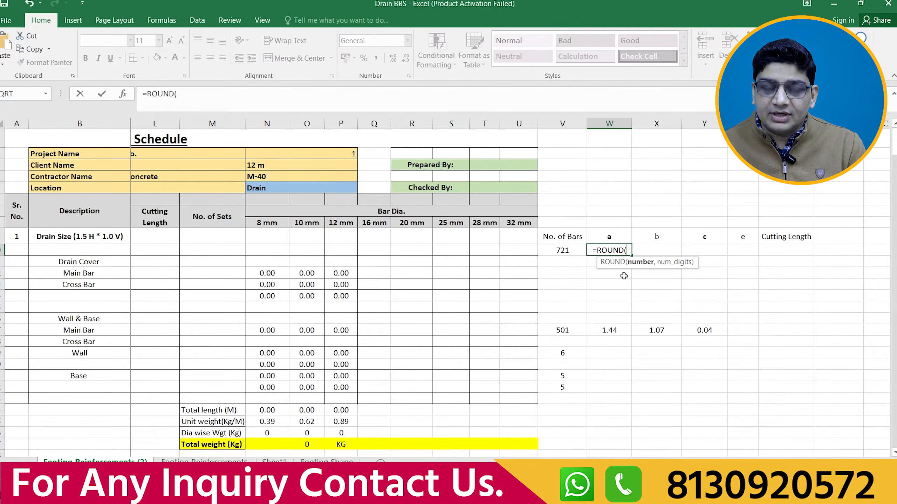
type("1.5-")
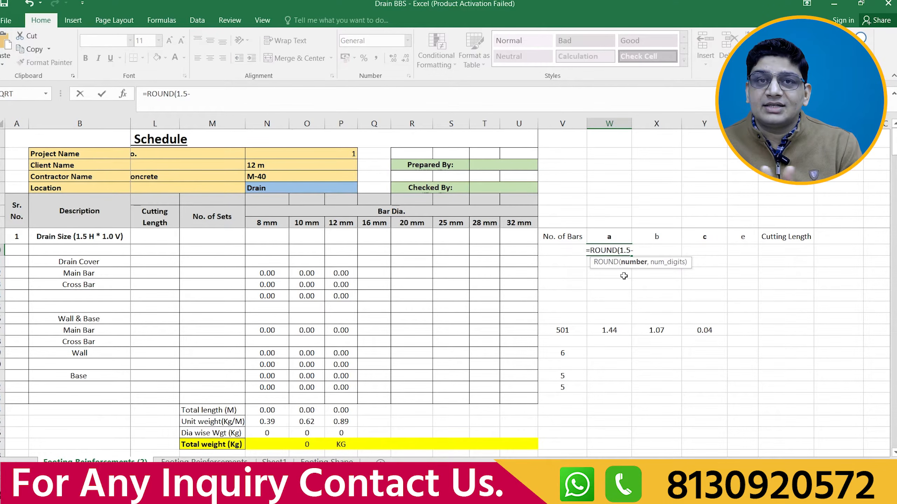
type("0.03")
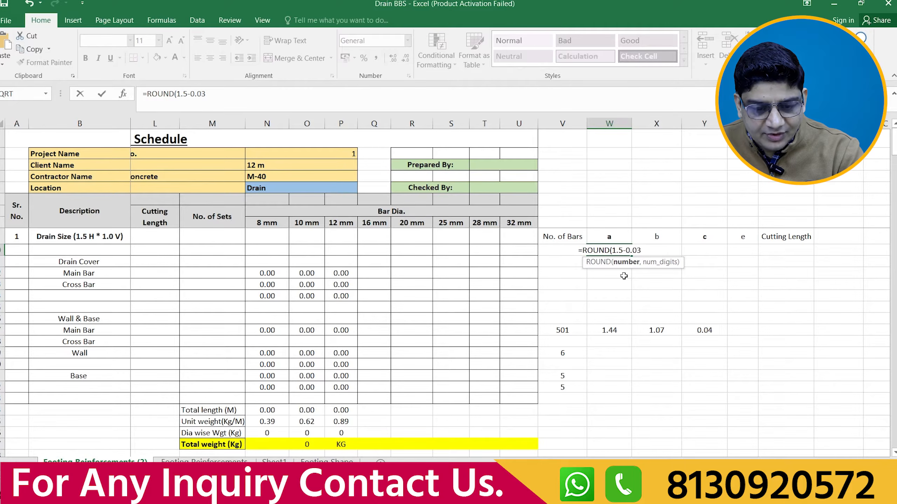
type("-0.03")
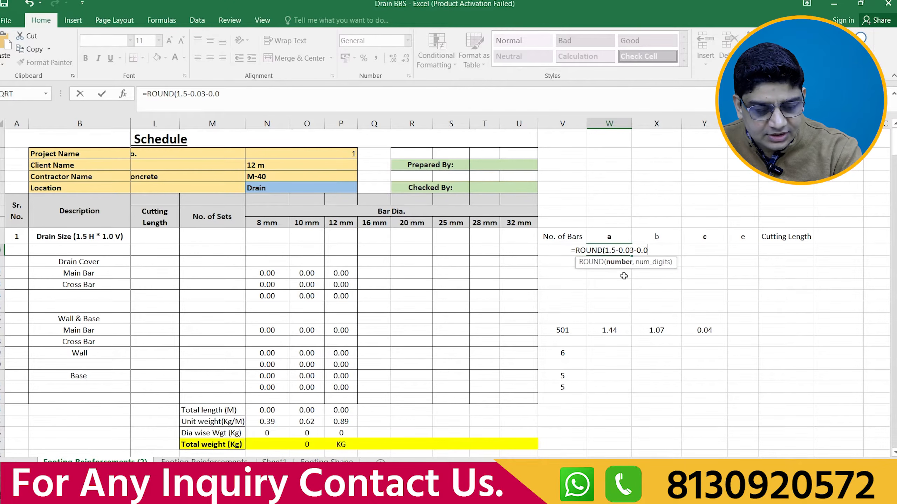
type(",2)")
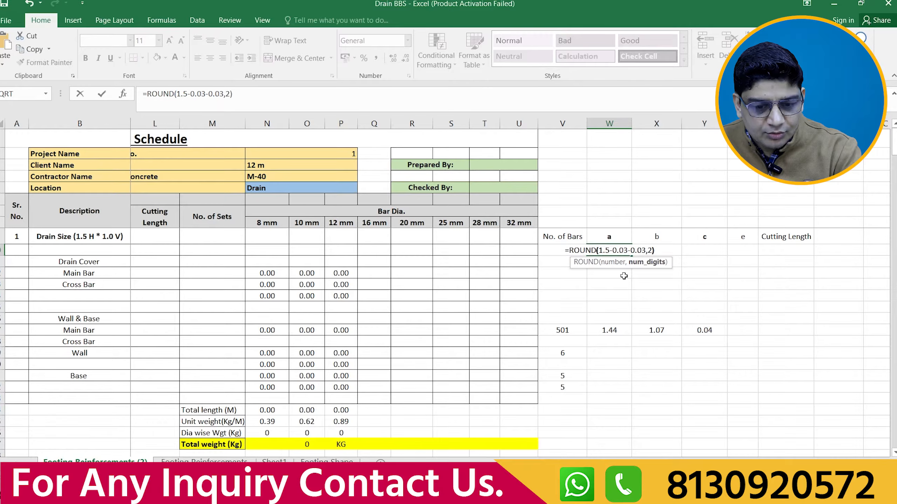
key("Return")
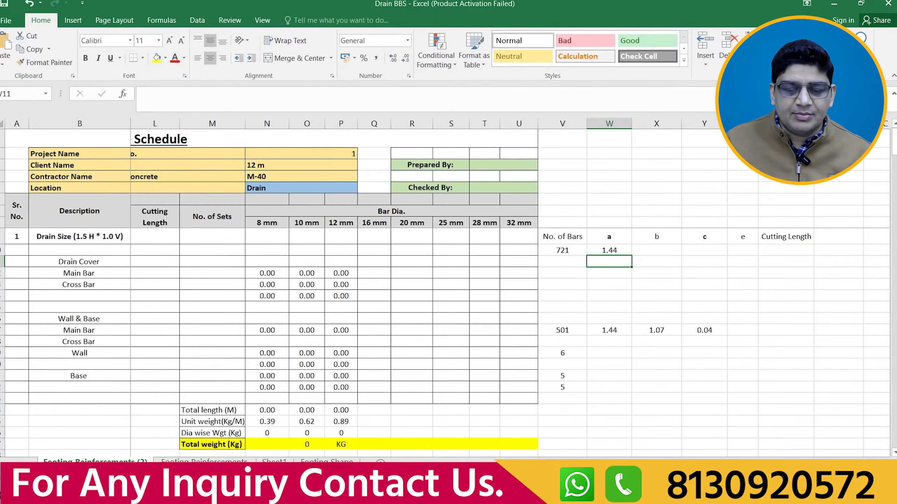
Step: Link the drain cover main bar's No. of Bar in the schedule to the calculated bar count in V10
scroll(256, 281, "left", 5)
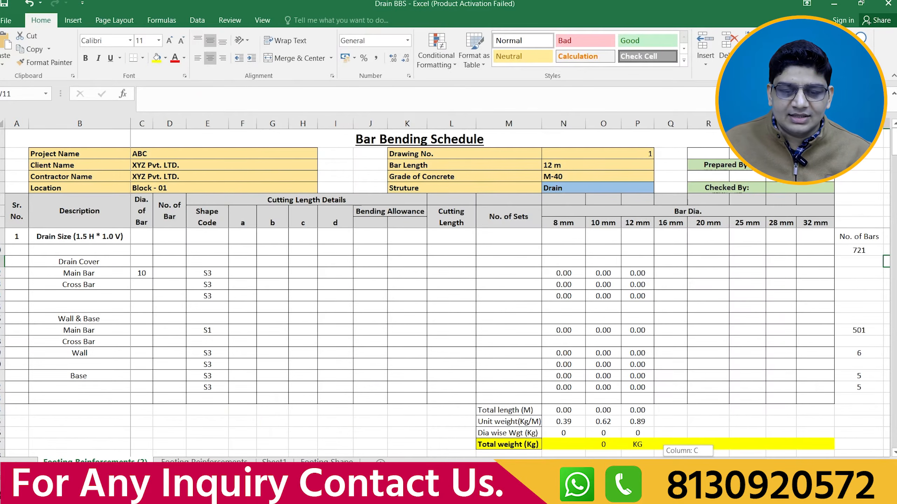
left_click(248, 273)
left_click(172, 271)
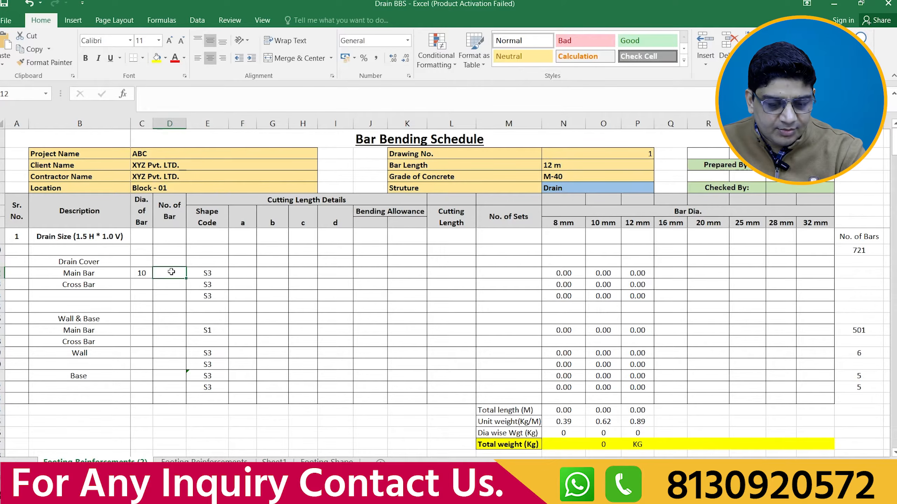
type("=")
left_click(851, 250)
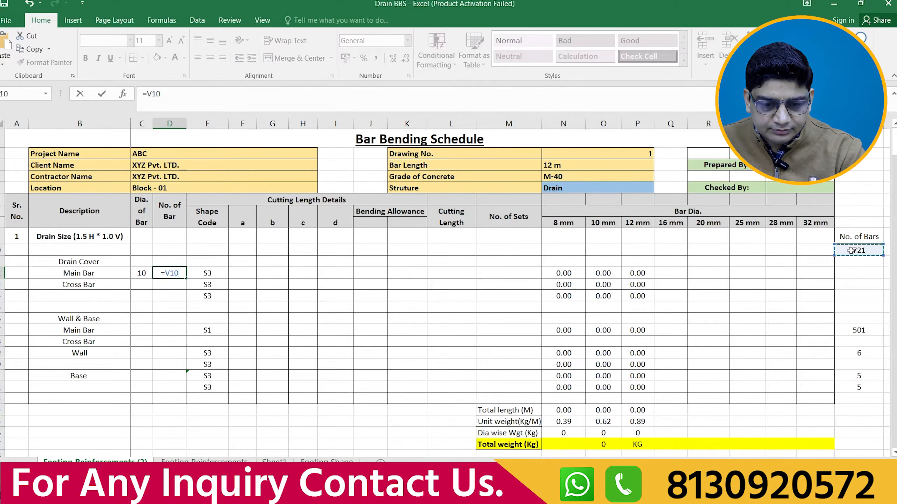
key("Return")
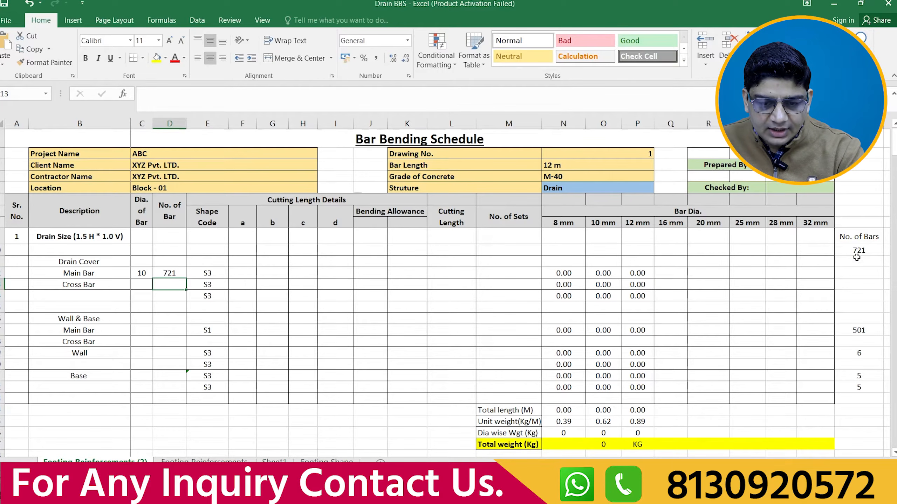
Step: Link the drain cover main bar's dimension a in the schedule to the calculated length in W10
left_click(243, 276)
type("=")
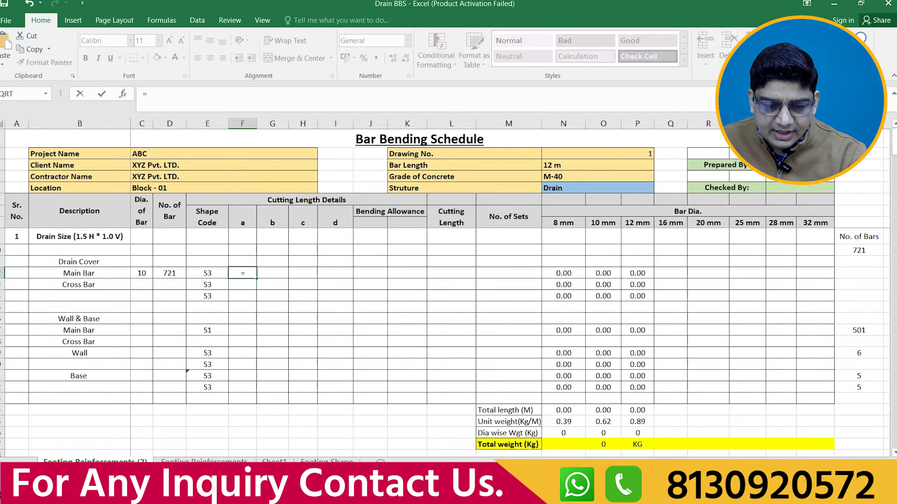
scroll(508, 283, "right", 3)
left_click(723, 251)
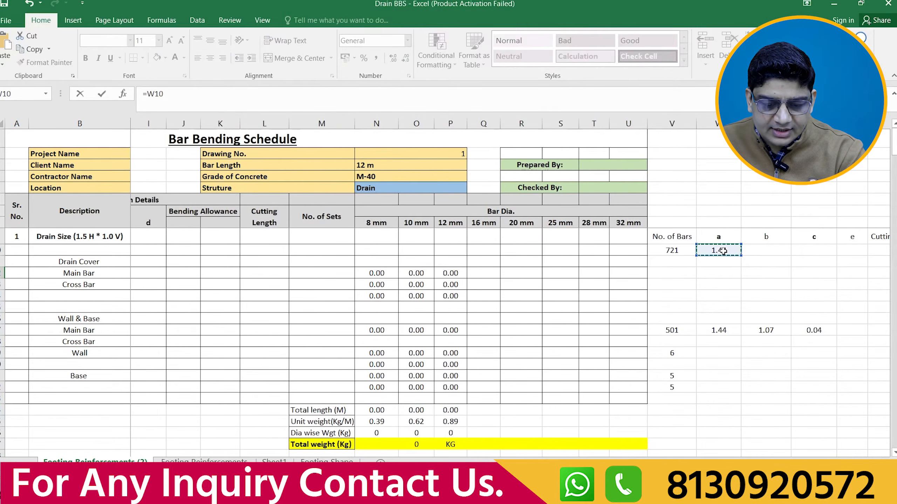
key("Return")
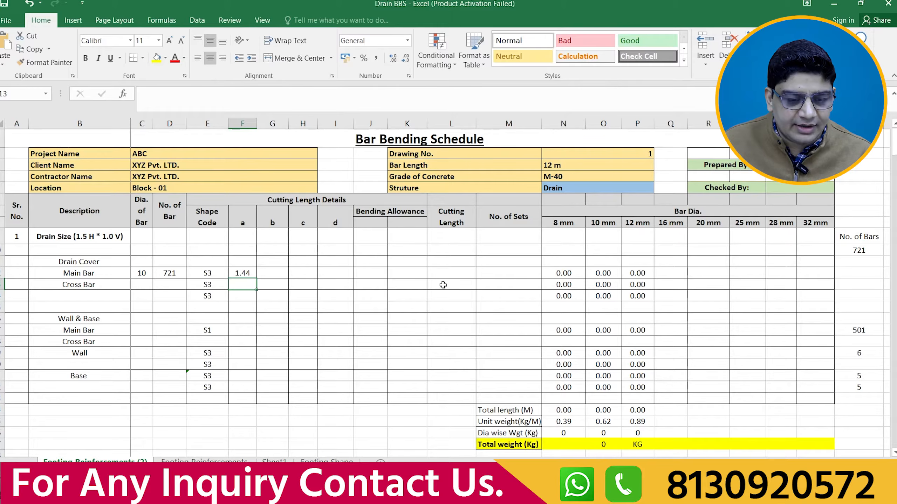
Step: Set the drain cover main bar's cutting length equal to its dimension a, and enter 1 under No. of Sets
left_click(451, 274)
type("=")
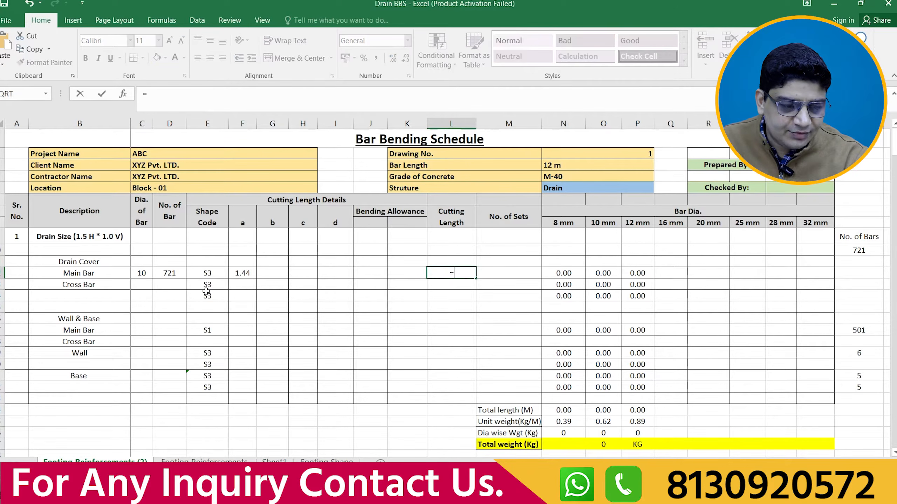
left_click(240, 273)
key("Return")
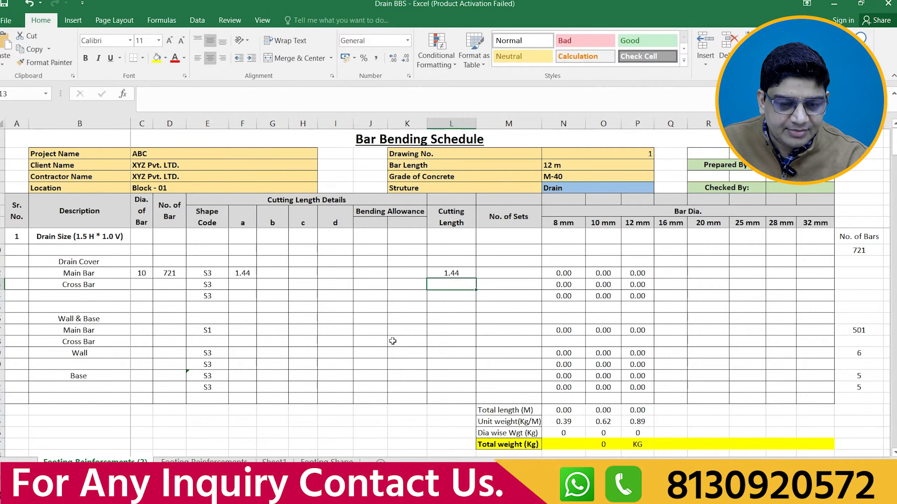
left_click(518, 272)
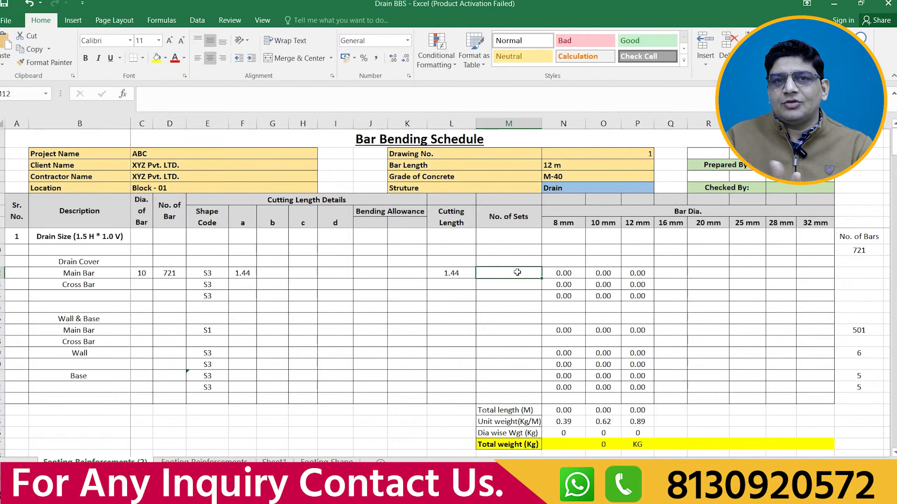
type("1")
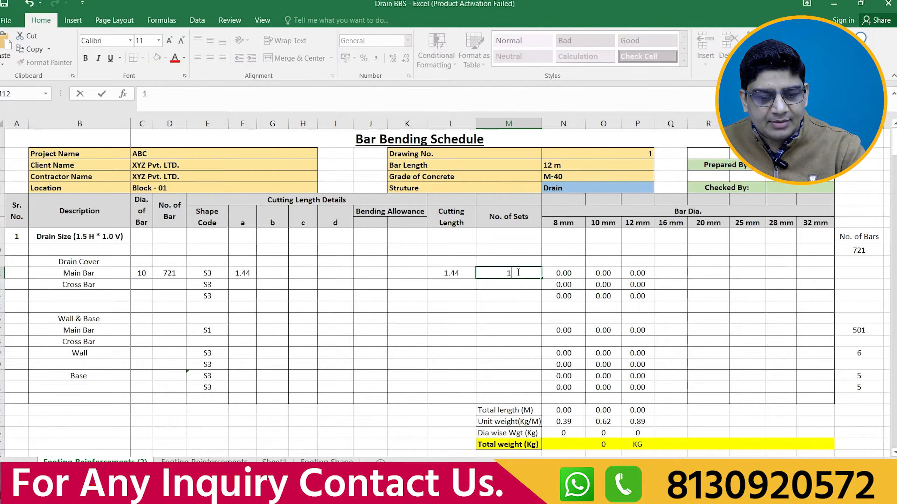
left_click(508, 286)
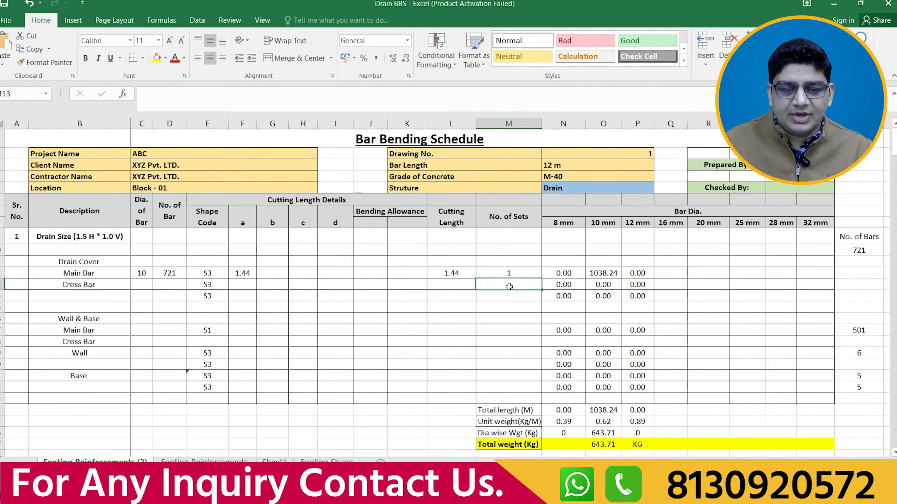
Step: Examine the IF formulas under 8 mm and 10 mm for the drain cover main bar, leaving them unedited
left_click(511, 272)
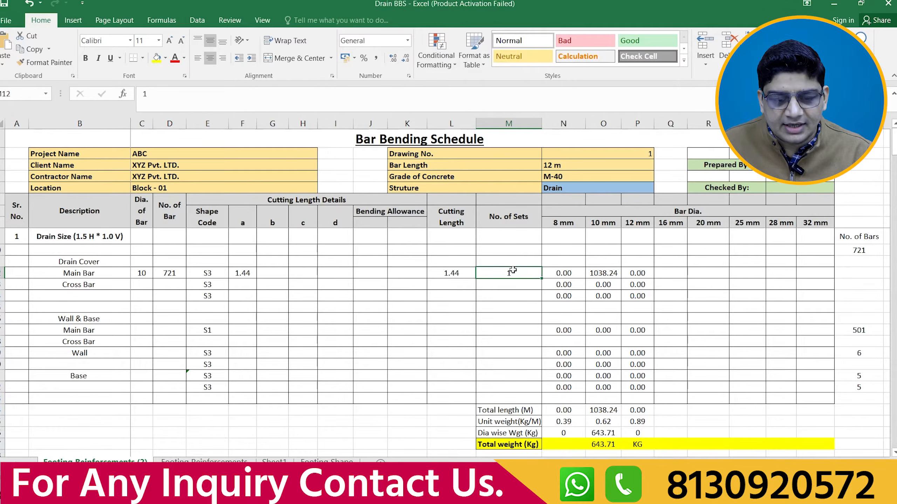
left_click(565, 273)
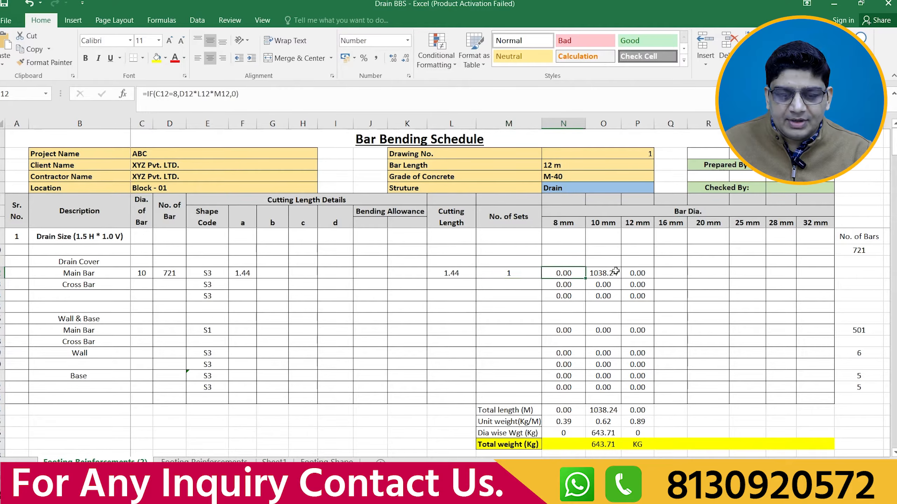
left_click(615, 275)
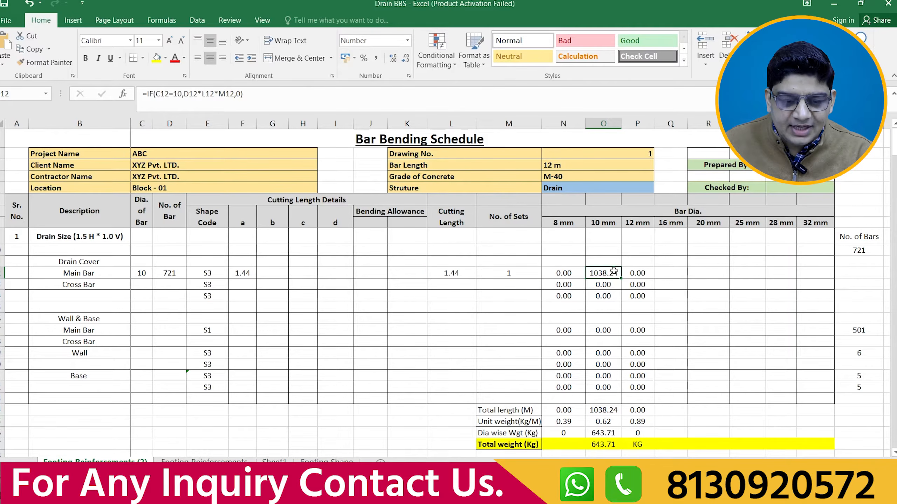
double_click(613, 270)
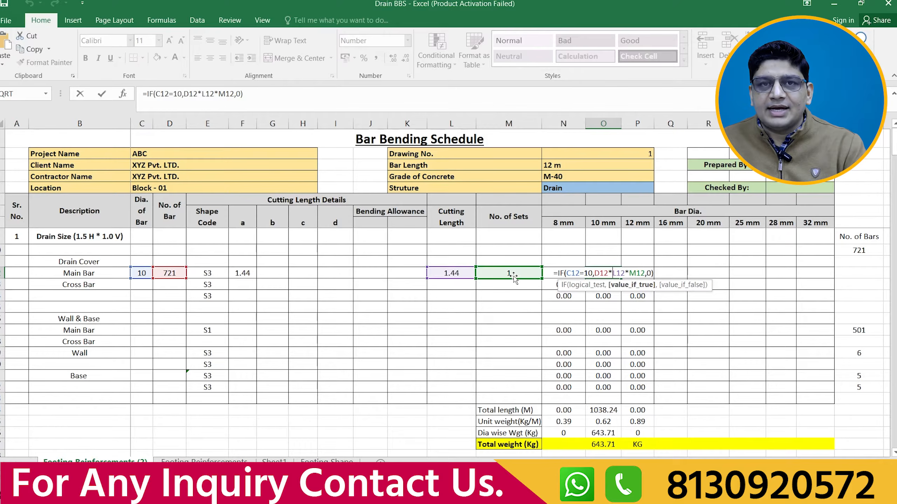
left_click(509, 319)
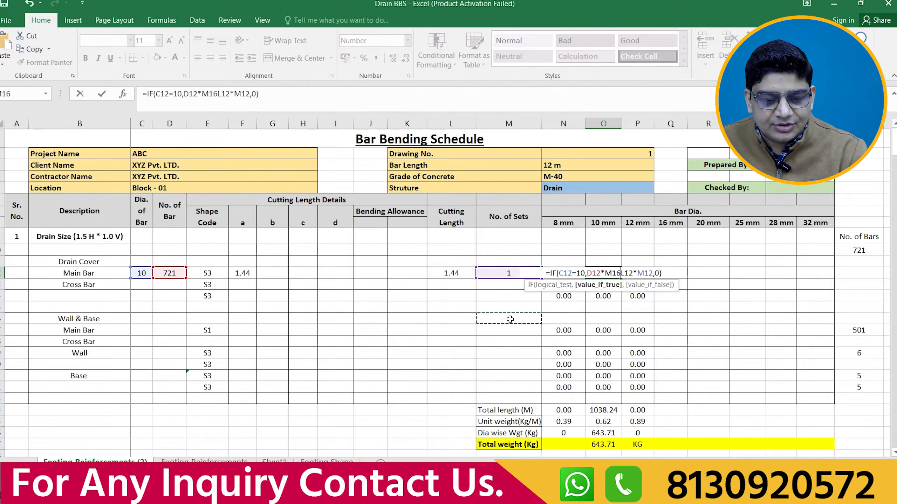
key("Escape")
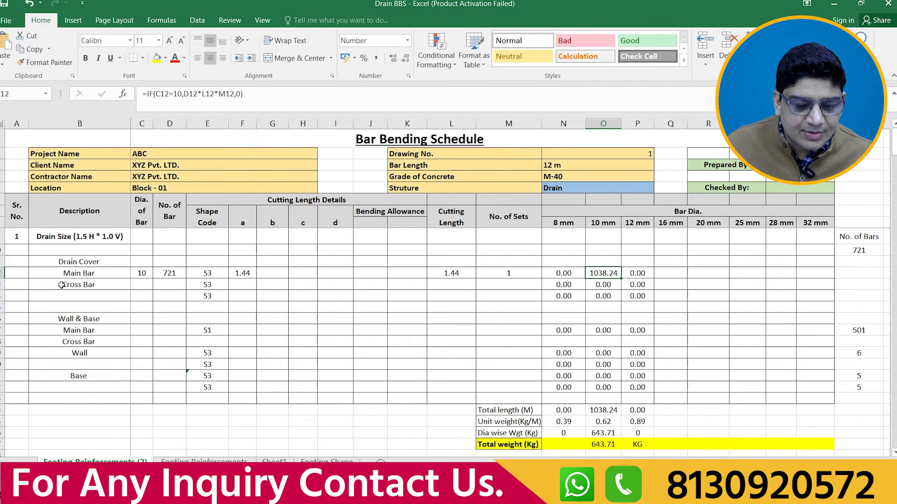
Step: Switch to the drain drawing PDF and sketch a bar line with end ticks labelled 108m in page 3's blank area
key("alt+Tab")
scroll(341, 232, "up", 10)
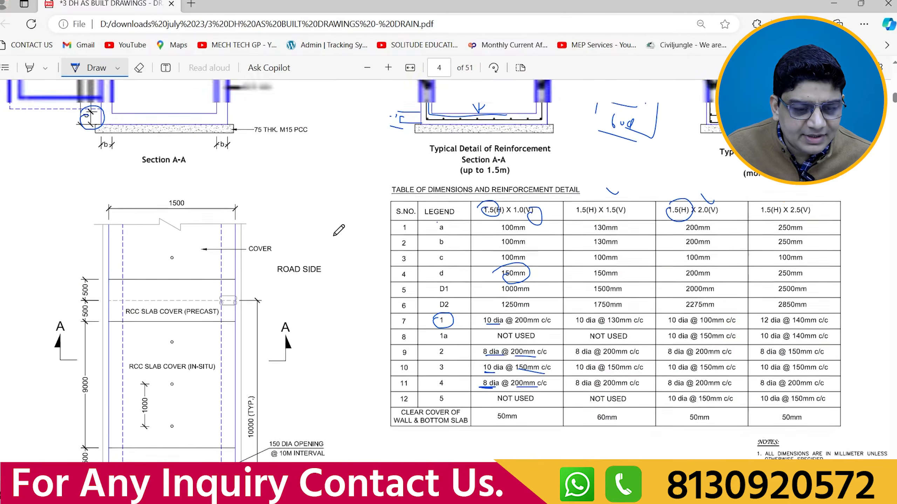
scroll(341, 232, "up", 3)
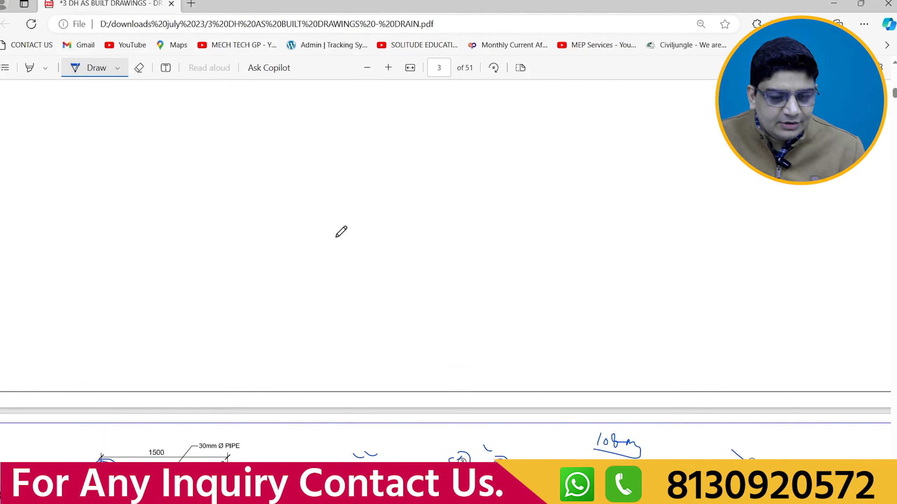
mouse_move(729, 194)
left_mouse_down()
mouse_move(245, 164)
mouse_move(241, 185)
left_mouse_up()
left_click_drag(731, 173, 730, 221)
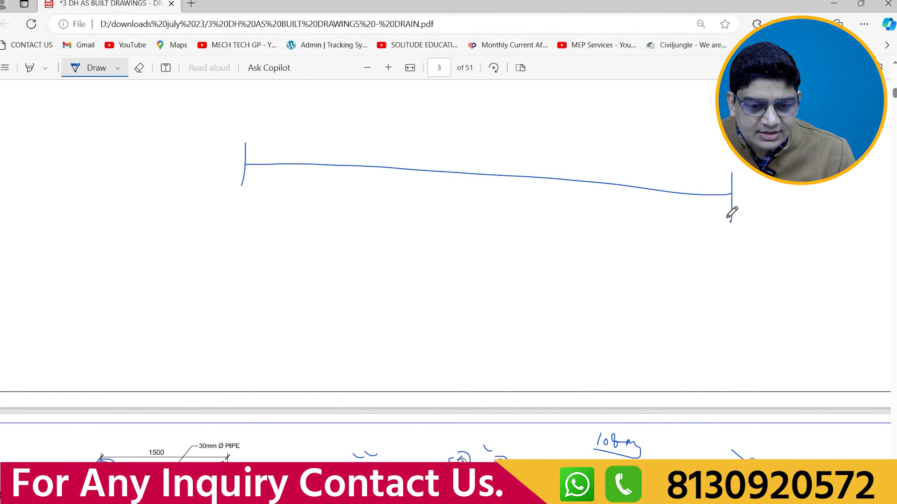
mouse_move(465, 132)
left_mouse_down()
mouse_move(464, 144)
mouse_move(488, 136)
mouse_move(504, 143)
mouse_move(448, 153)
left_mouse_up()
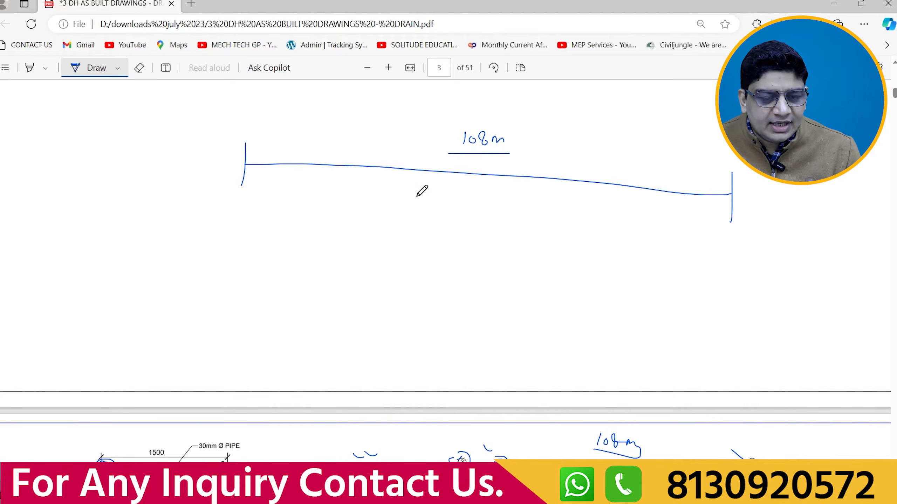
Step: Write a boxed 12m bar length and the lap count 108/12 - 1 = 8 below the line, with overlapping bar strokes beside it
mouse_move(417, 194)
left_mouse_down()
mouse_move(416, 204)
mouse_move(443, 204)
mouse_move(401, 212)
left_mouse_up()
mouse_move(404, 191)
left_mouse_down()
mouse_move(455, 193)
mouse_move(453, 214)
left_mouse_up()
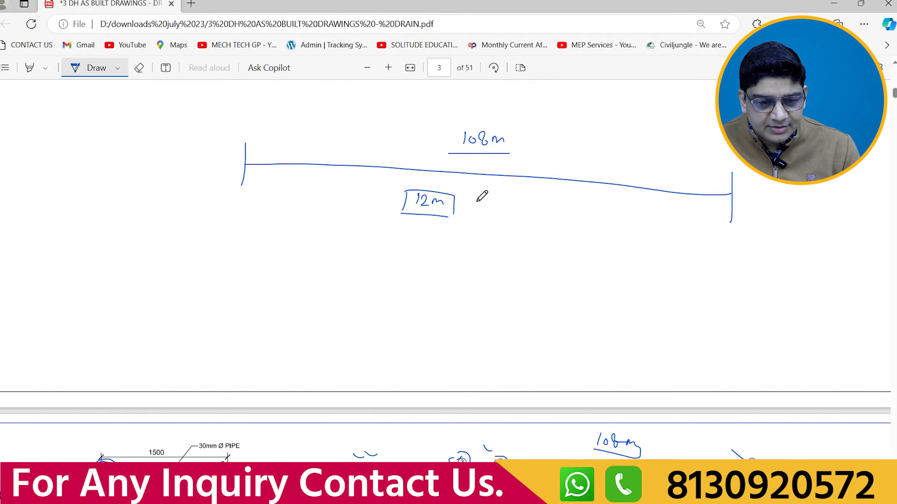
mouse_move(303, 219)
left_mouse_down()
mouse_move(300, 228)
mouse_move(312, 222)
mouse_move(330, 237)
mouse_move(305, 253)
mouse_move(325, 254)
mouse_move(356, 240)
mouse_move(356, 230)
mouse_move(360, 242)
left_mouse_up()
left_click_drag(95, 184, 190, 183)
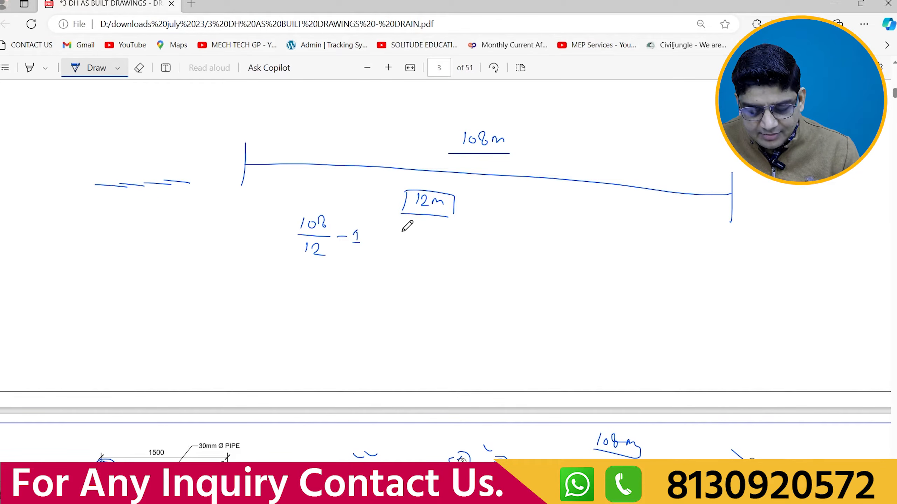
left_click_drag(381, 239, 391, 238)
mouse_move(382, 244)
left_mouse_down()
mouse_move(431, 230)
mouse_move(422, 228)
left_mouse_up()
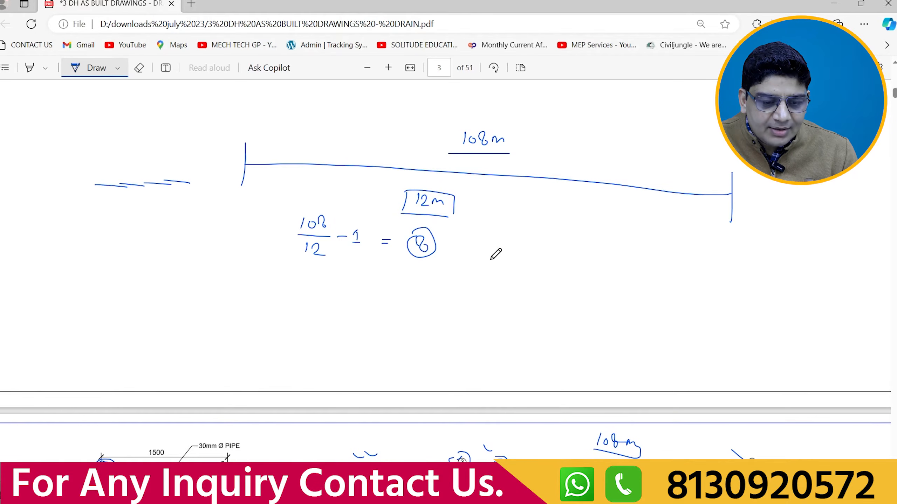
Step: Write 108 + (8 x 0.6) = 112.8 m below the lap count, frame the total, and note the 60d lap rule above
mouse_move(315, 278)
left_mouse_down()
mouse_move(313, 292)
mouse_move(334, 281)
mouse_move(350, 289)
left_mouse_up()
mouse_move(345, 284)
left_mouse_down()
mouse_move(346, 296)
mouse_move(366, 300)
mouse_move(381, 286)
mouse_move(414, 292)
left_mouse_up()
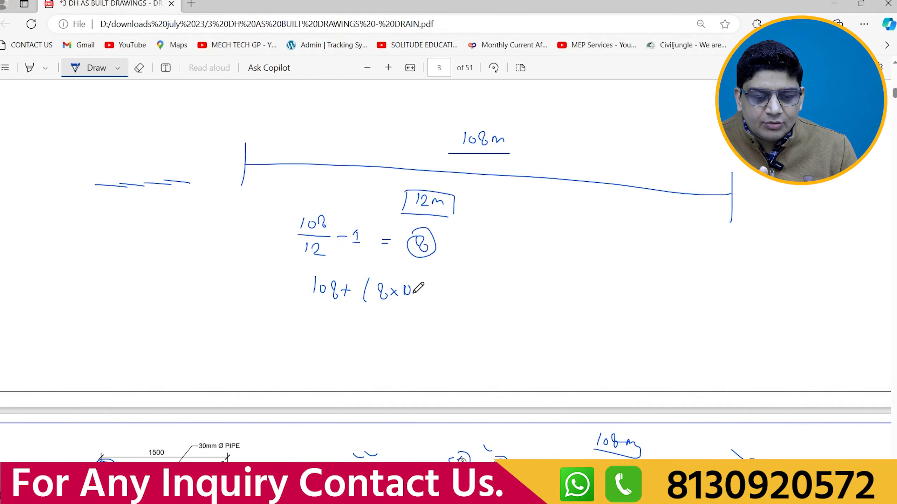
mouse_move(627, 122)
left_mouse_down()
mouse_move(654, 110)
mouse_move(659, 136)
left_mouse_up()
mouse_move(619, 105)
left_mouse_down()
mouse_move(613, 123)
mouse_move(651, 126)
left_mouse_up()
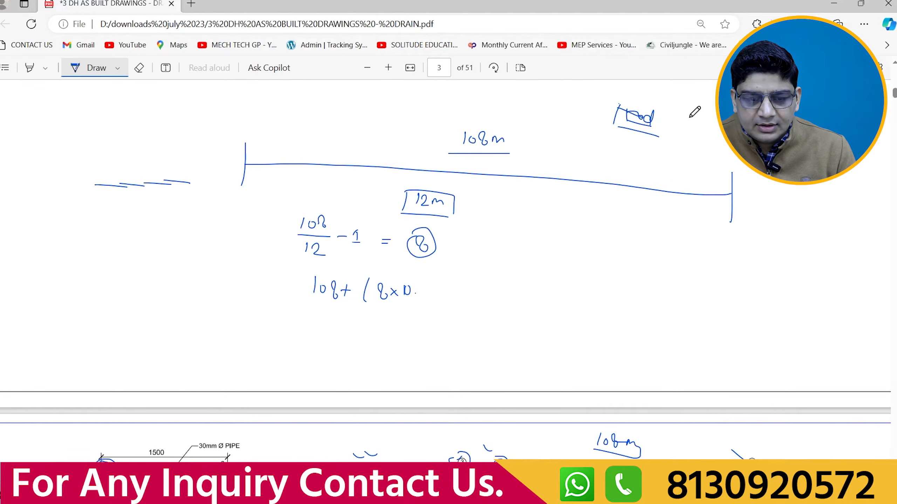
left_click_drag(712, 144, 680, 132)
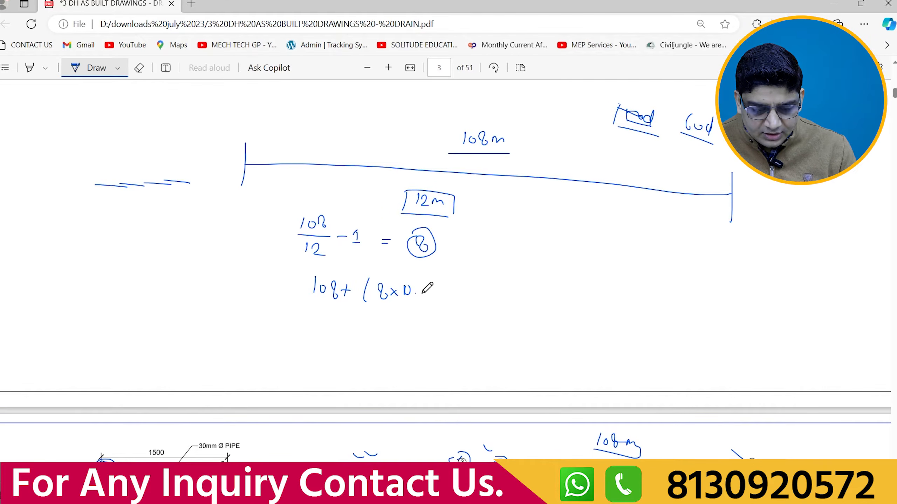
left_click_drag(422, 282, 428, 305)
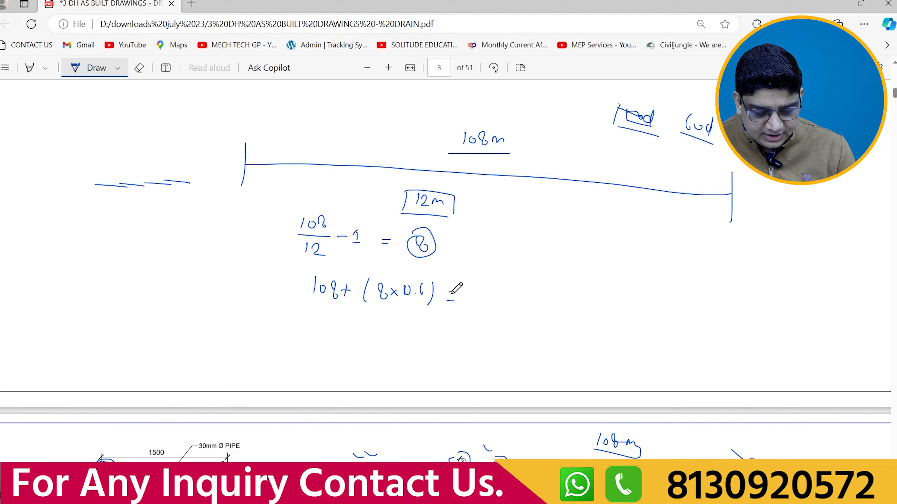
mouse_move(475, 288)
left_mouse_down()
mouse_move(474, 299)
mouse_move(516, 312)
mouse_move(540, 305)
mouse_move(478, 311)
mouse_move(468, 275)
mouse_move(543, 287)
left_mouse_up()
left_click(501, 298)
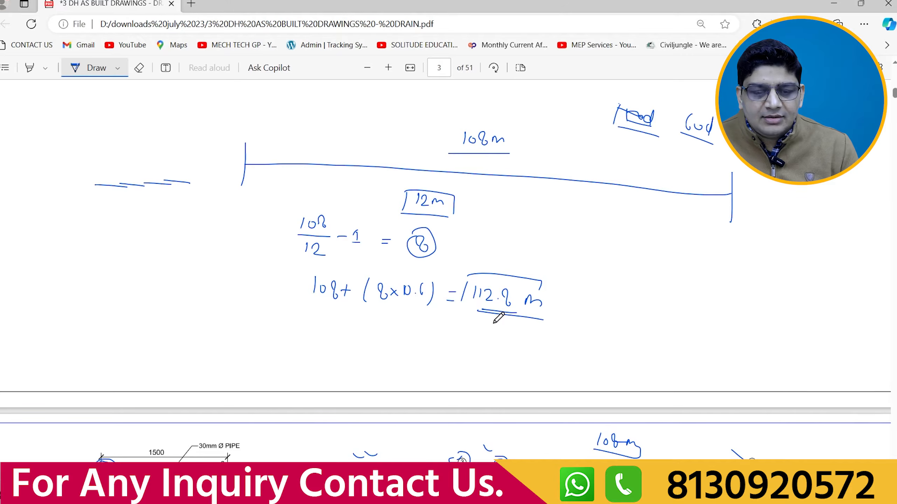
left_click_drag(456, 309, 543, 319)
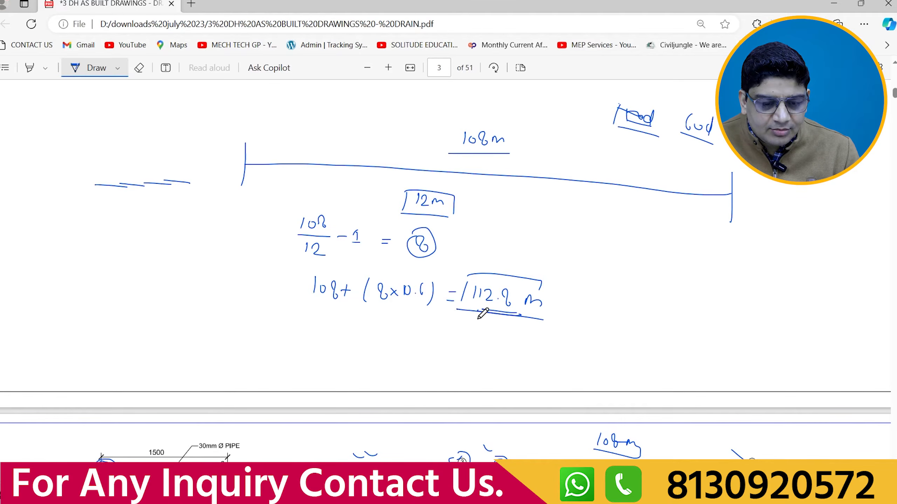
Step: Divide the 112.8 m total by the 12 m bar length and write 9.4 underlined as the result
left_click_drag(477, 321, 476, 331)
left_click_drag(480, 323, 505, 343)
left_click_drag(562, 324, 572, 329)
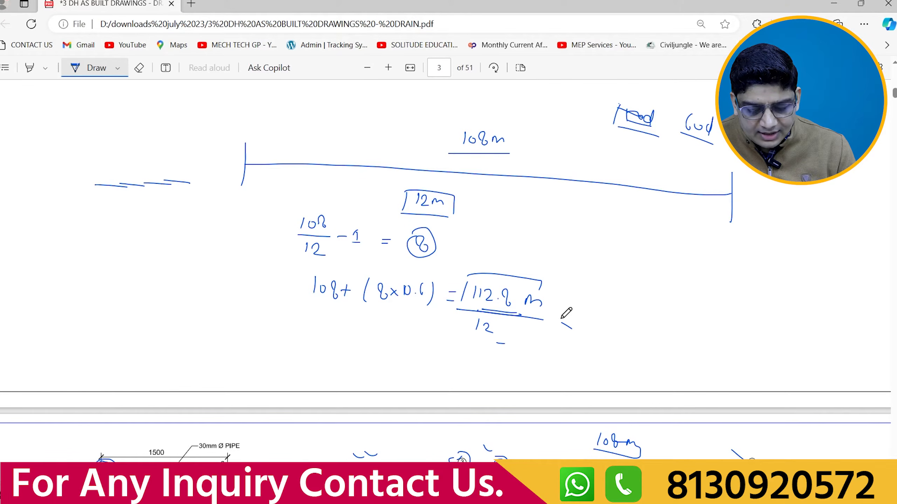
left_click_drag(560, 317, 636, 333)
left_click(618, 324)
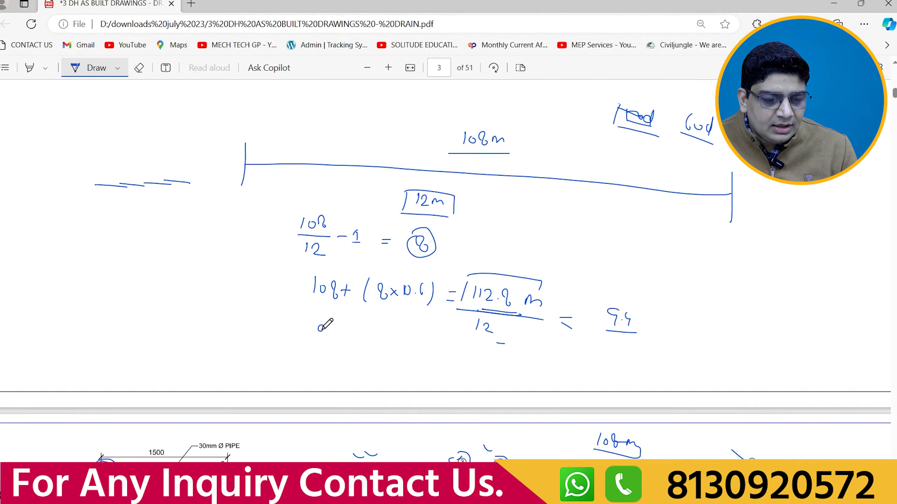
Step: Write the boxed bar list 9 No → 12m and 1 No → 4.8m, with 0.4 x 12 = 4.8 circled alongside
mouse_move(324, 327)
left_mouse_down()
mouse_move(319, 341)
mouse_move(347, 331)
mouse_move(423, 345)
mouse_move(420, 354)
left_mouse_up()
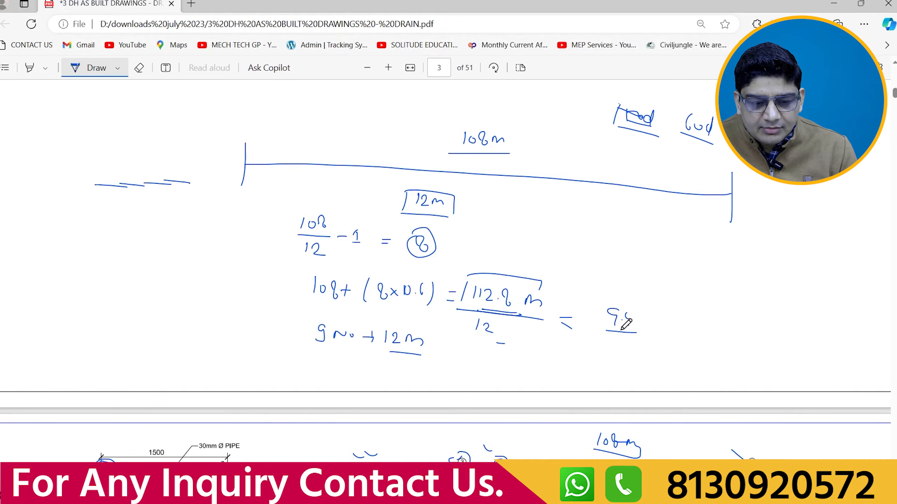
mouse_move(664, 286)
left_mouse_down()
mouse_move(707, 306)
mouse_move(730, 294)
mouse_move(749, 305)
mouse_move(735, 326)
mouse_move(722, 294)
left_mouse_up()
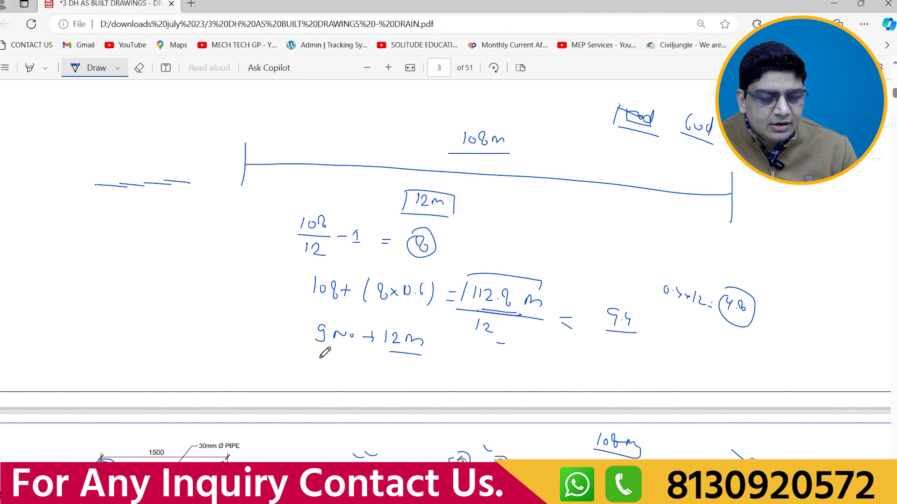
mouse_move(320, 356)
left_mouse_down()
mouse_move(322, 370)
mouse_move(434, 365)
mouse_move(305, 363)
mouse_move(332, 366)
left_mouse_up()
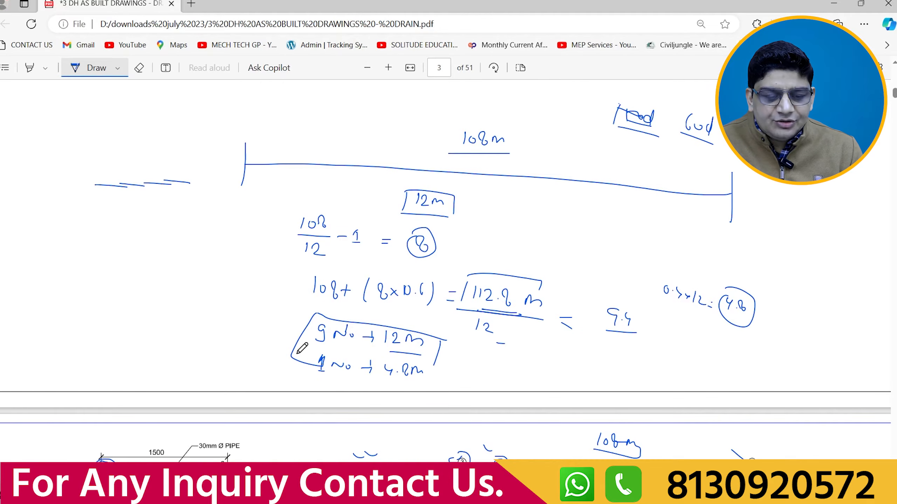
left_click_drag(313, 346, 333, 348)
left_click_drag(409, 352, 393, 350)
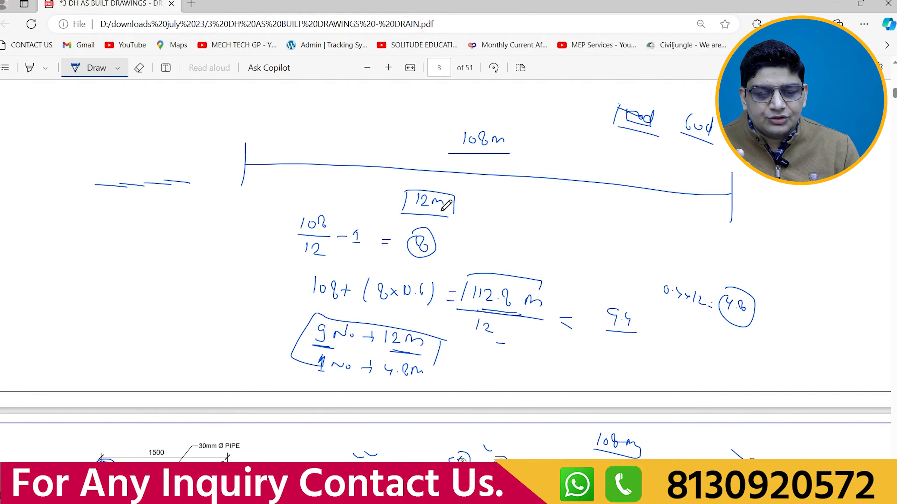
Step: Tick the lap count 8 and extend the single bar's entry to 4.8m + 0.6 = 5.4m, underlined
left_click_drag(397, 230, 410, 232)
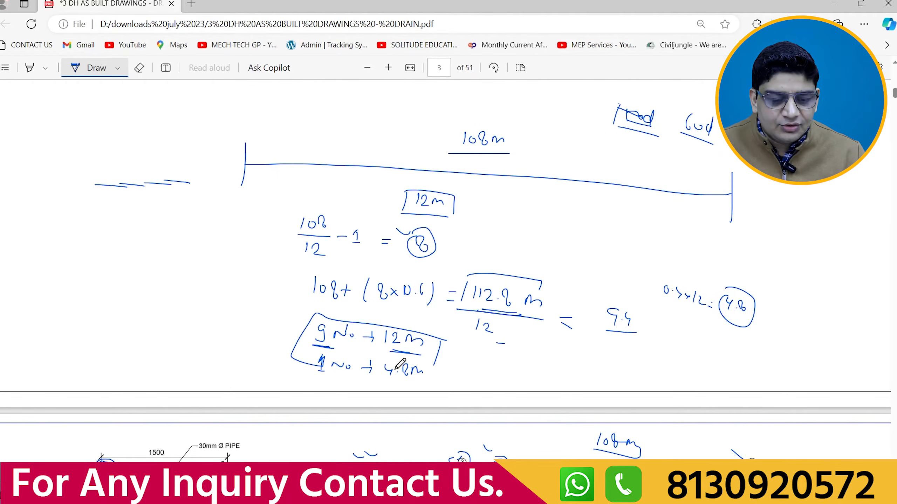
left_click_drag(429, 372, 436, 370)
left_click_drag(433, 368, 431, 375)
mouse_move(446, 367)
left_mouse_down()
mouse_move(456, 380)
mouse_move(511, 378)
mouse_move(494, 397)
left_mouse_up()
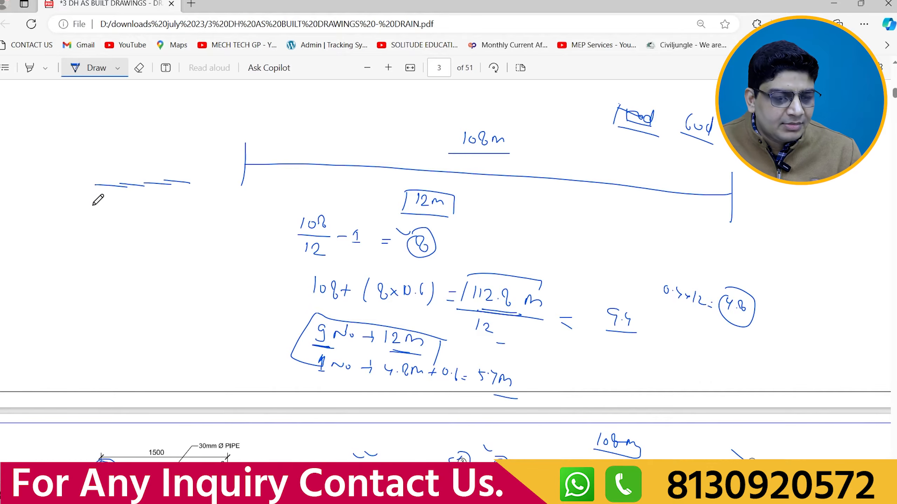
Step: Summarise the bars under the overlapping strokes as 9 No → 12m with the single-bar entry beneath, and mark around the summary
mouse_move(96, 200)
left_mouse_down()
mouse_move(88, 211)
mouse_move(187, 222)
left_mouse_up()
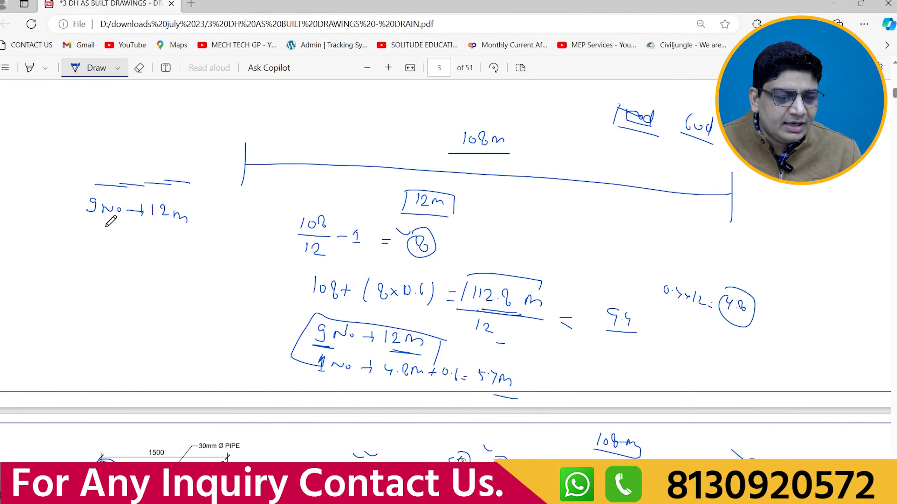
mouse_move(90, 228)
left_mouse_down()
mouse_move(89, 240)
mouse_move(107, 232)
left_mouse_up()
left_click_drag(110, 232, 139, 237)
mouse_move(138, 232)
left_mouse_down()
mouse_move(138, 240)
mouse_move(159, 228)
mouse_move(173, 244)
mouse_move(192, 237)
mouse_move(64, 246)
left_mouse_up()
mouse_move(73, 196)
left_mouse_down()
mouse_move(69, 219)
mouse_move(181, 214)
left_mouse_up()
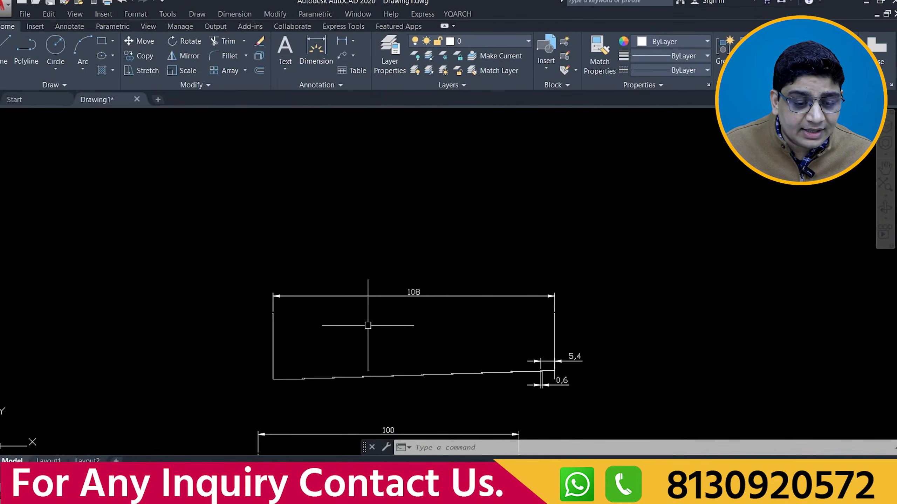
Step: Switch to the AutoCAD lap drawing and place a linear dimension above the first bar of the 108 m run
scroll(366, 324, "up", 3)
scroll(364, 240, "down", 3)
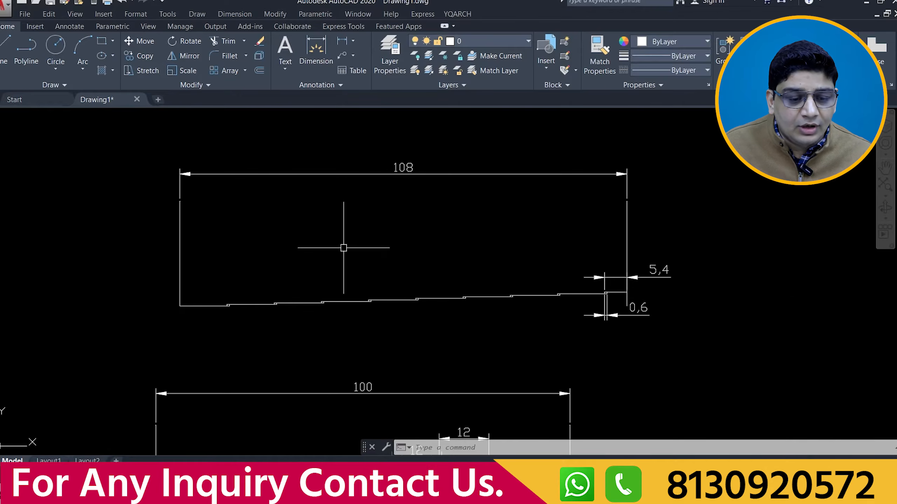
scroll(359, 253, "up", 2)
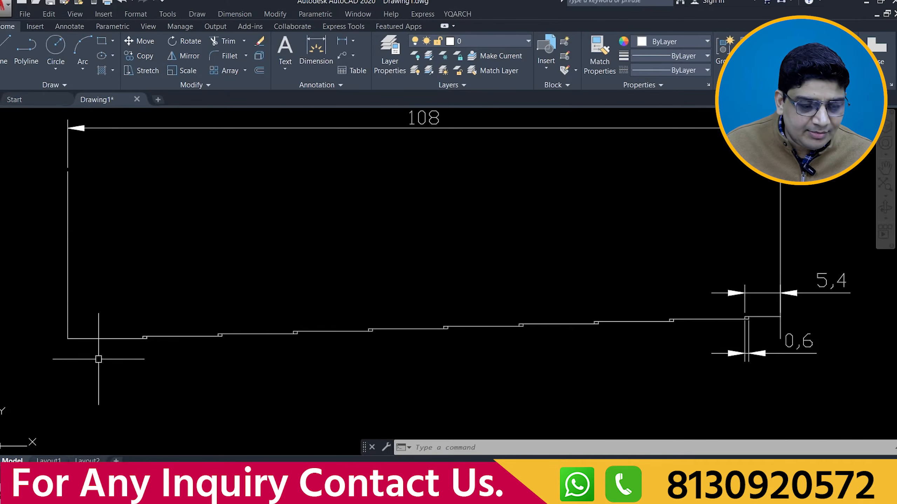
type("dli")
key("Return")
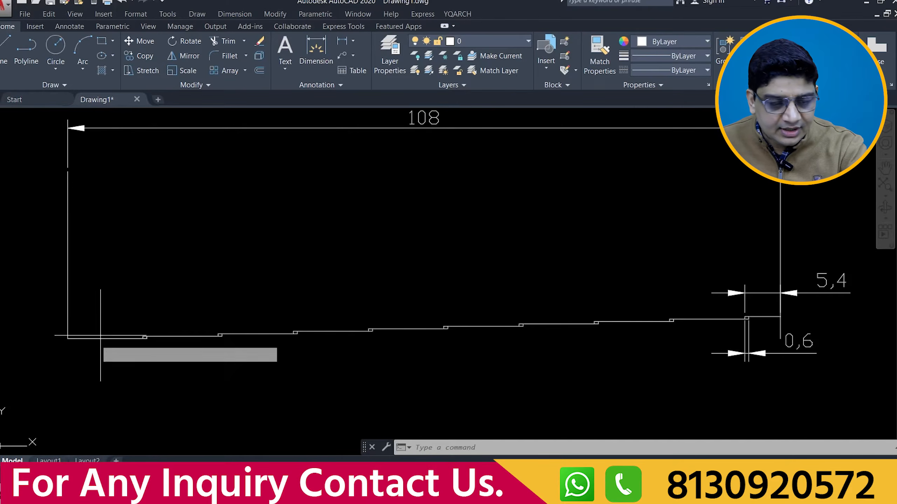
scroll(51, 342, "up", 4)
scroll(59, 342, "up", 2)
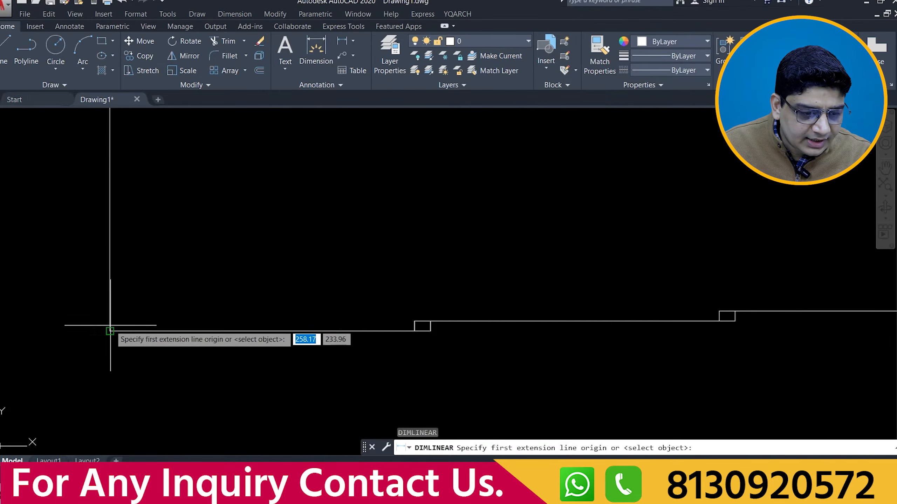
left_click(109, 331)
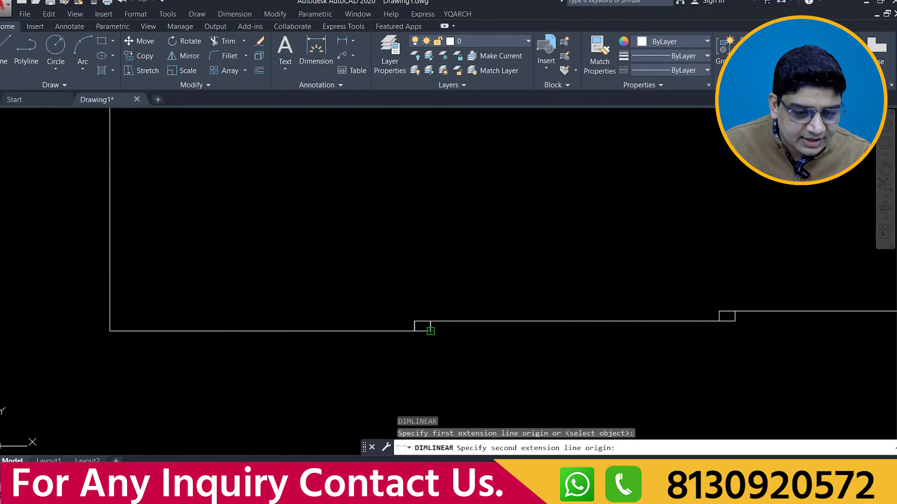
left_click(422, 324)
left_click(374, 223)
scroll(238, 282, "down", 5)
scroll(238, 282, "down", 2)
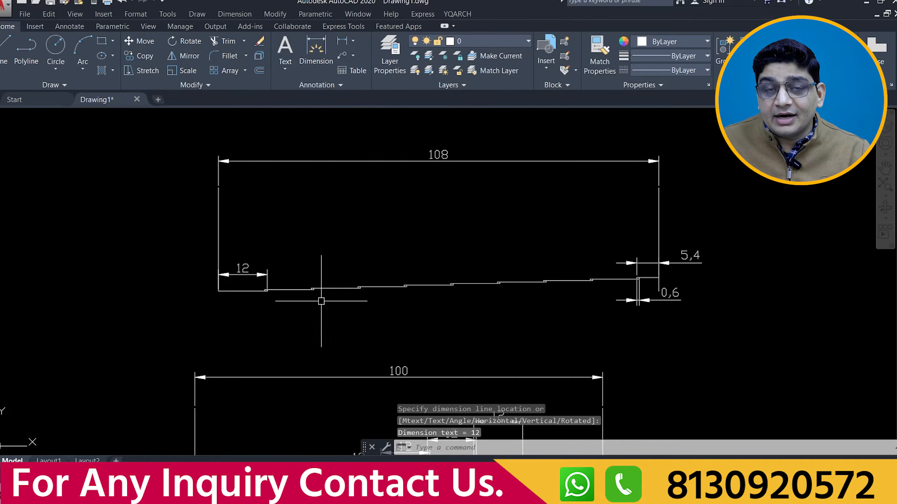
Step: Select the full-length bars of the 108 m run one after another to count them
scroll(331, 304, "up", 2)
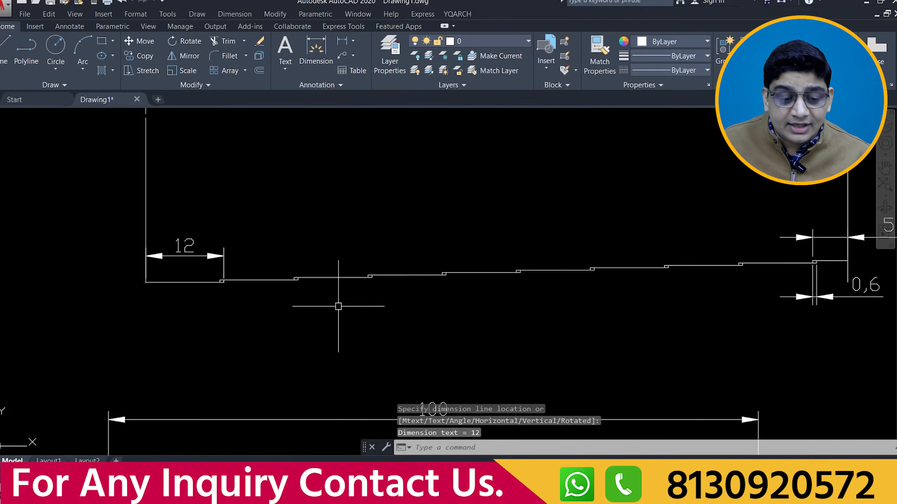
left_click(197, 282)
left_click(270, 279)
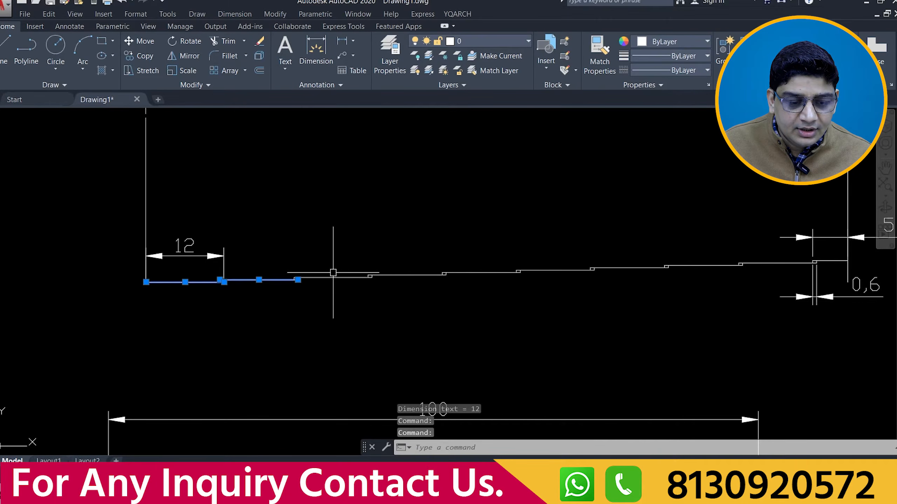
left_click(332, 277)
left_click(423, 274)
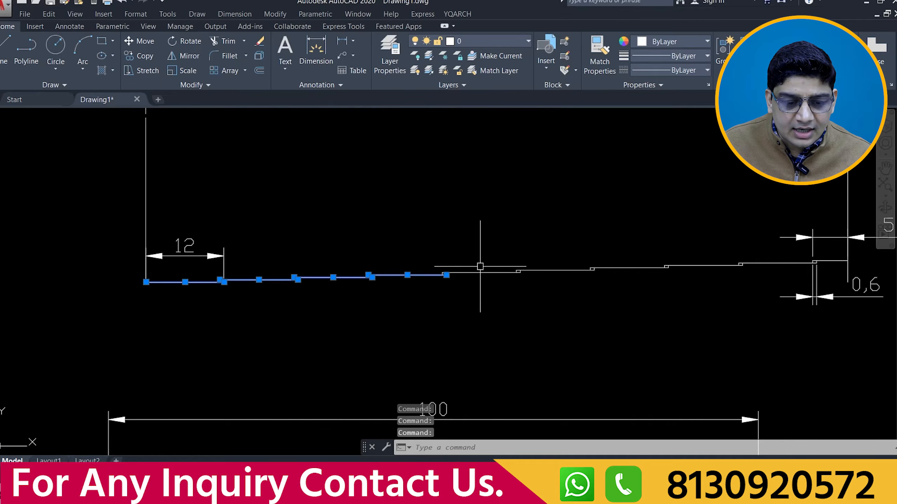
left_click(481, 272)
left_click(567, 271)
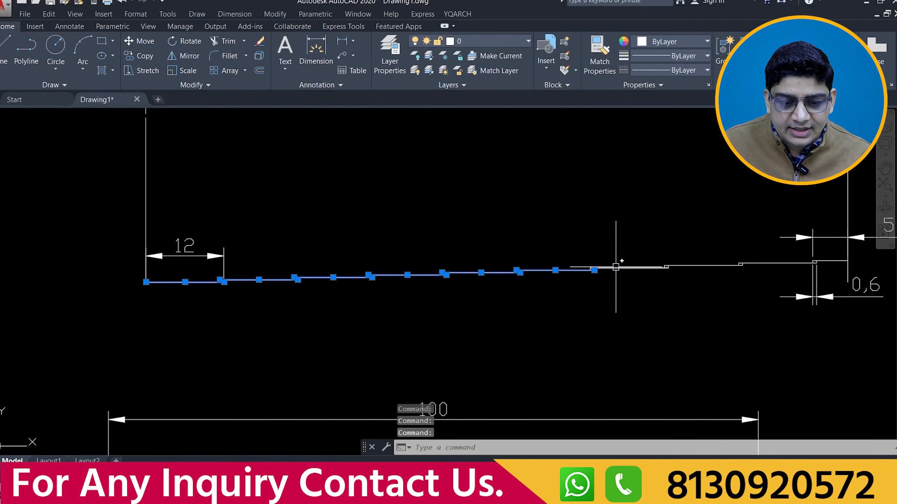
left_click(632, 268)
left_click(775, 262)
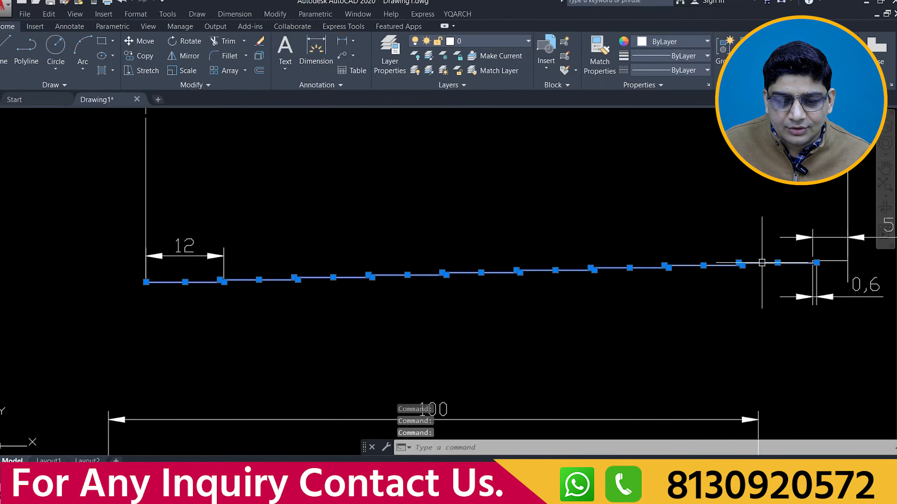
Step: Examine the last lap and the short closing bar of the 108 m run, selecting that bar and clearing the selection
scroll(460, 184, "down", 5)
left_click_drag(465, 200, 277, 226)
scroll(374, 243, "up", 10)
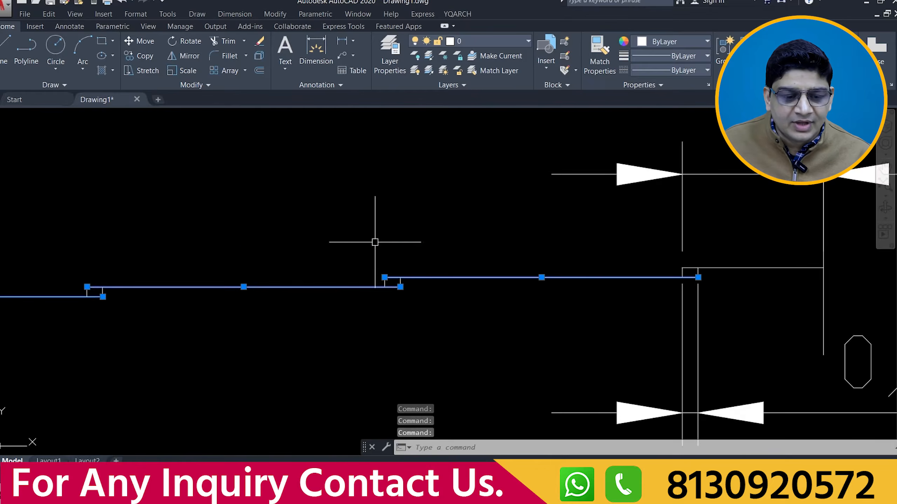
left_click_drag(411, 232, 201, 225)
scroll(390, 241, "down", 3)
scroll(404, 212, "up", 5)
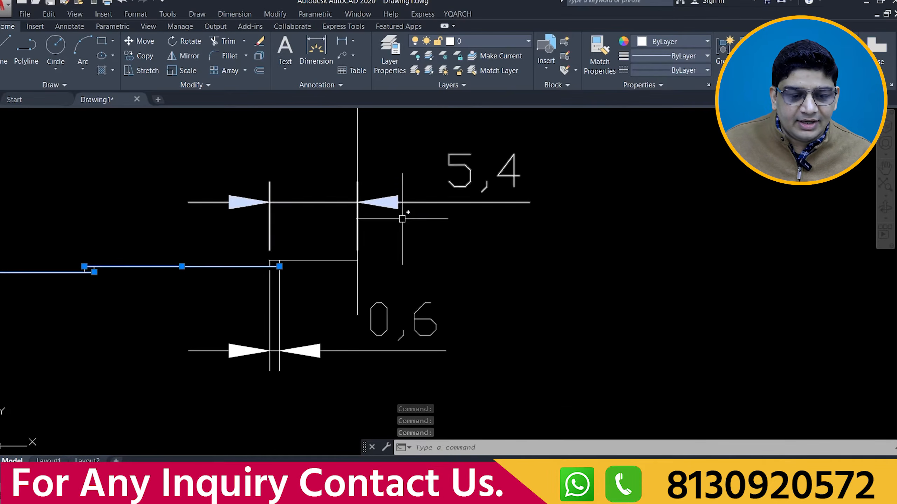
left_click(418, 287)
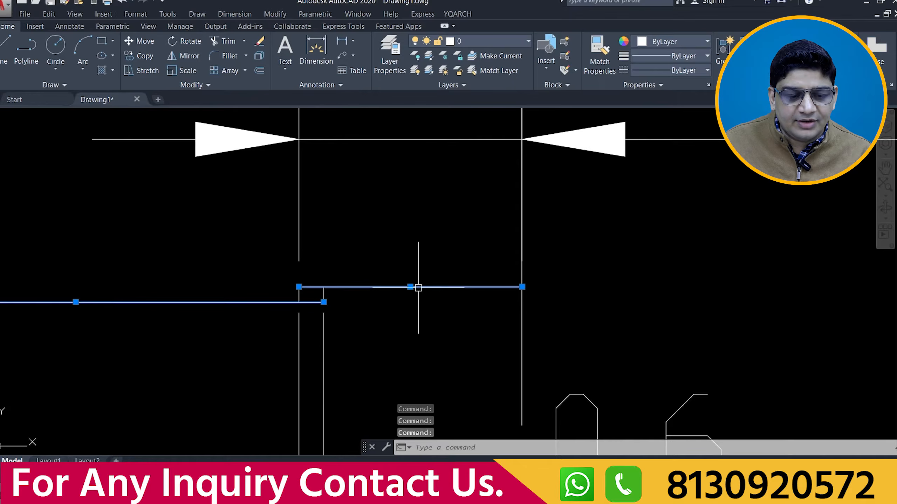
scroll(399, 309, "down", 2)
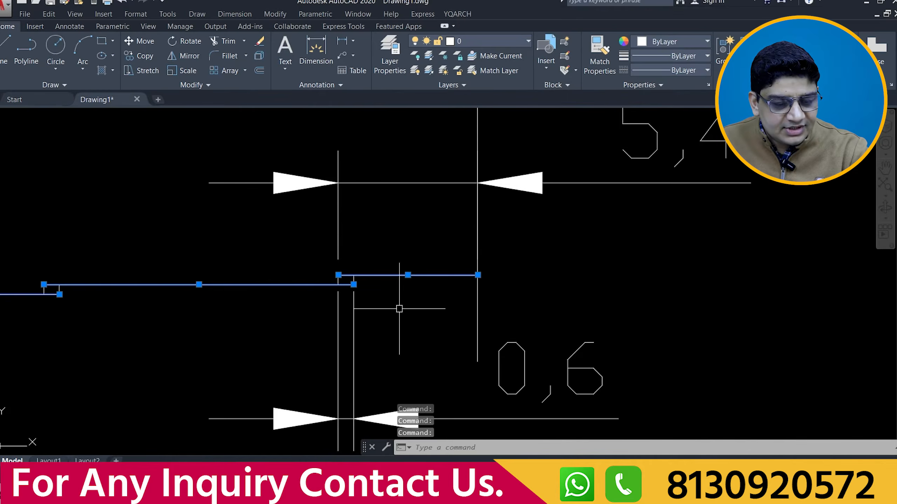
key("Escape")
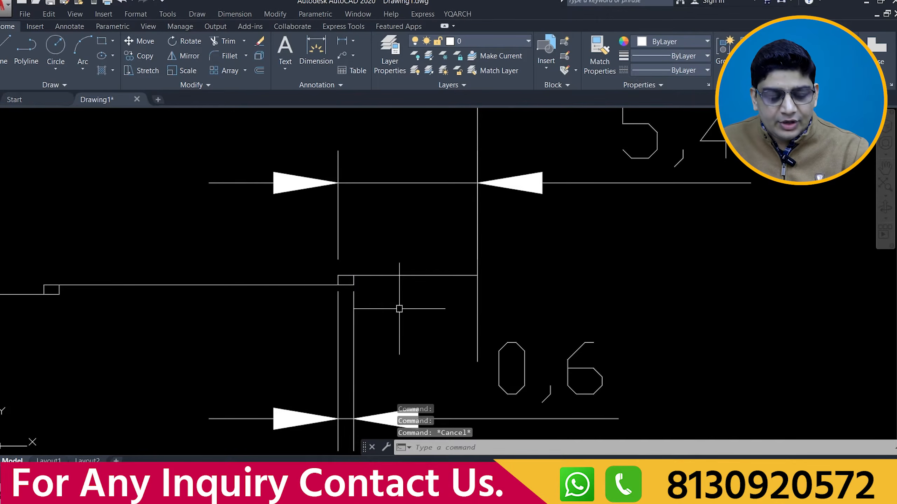
Step: Add a linear dimension from the end of the last lap to the end of the closing bar, placed below the lap dimension
type("dli")
key("Return")
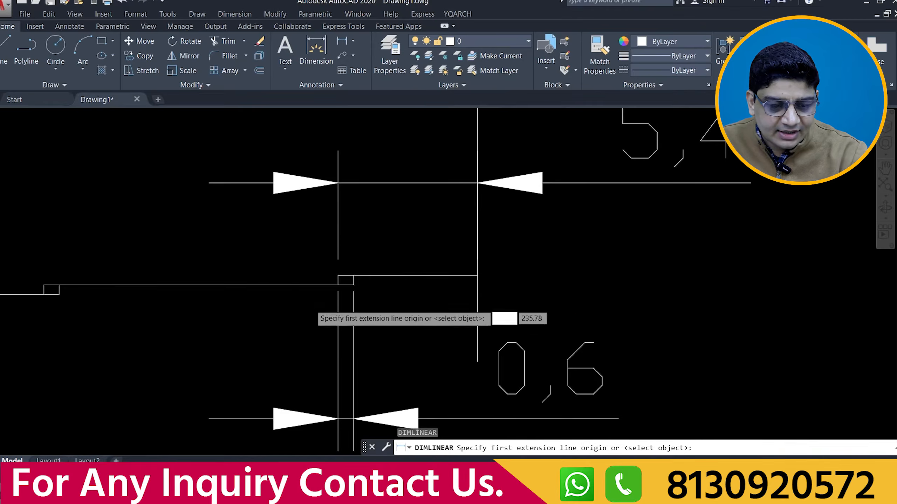
scroll(415, 303, "up", 3)
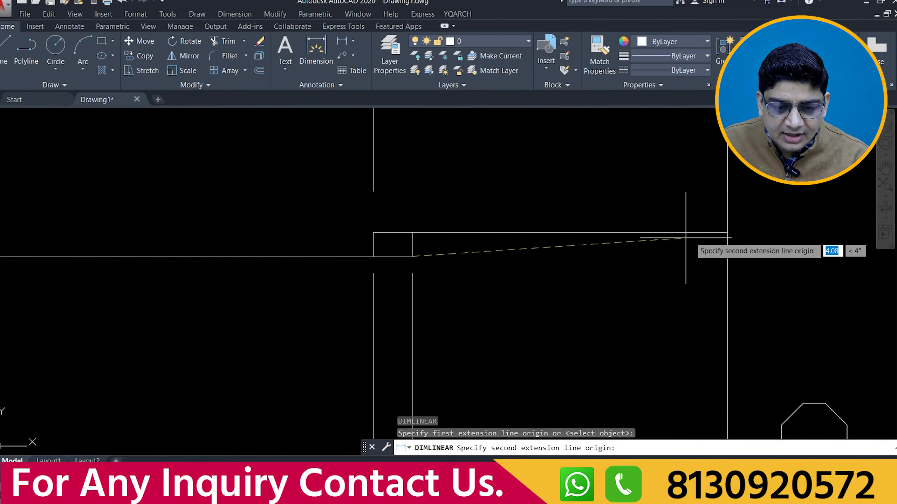
left_click(726, 234)
scroll(600, 283, "down", 3)
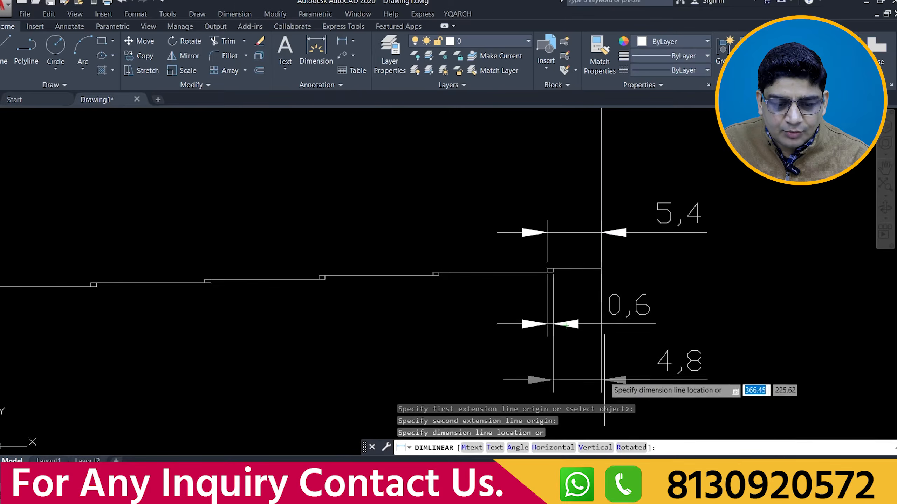
left_click(537, 365)
scroll(544, 265, "up", 3)
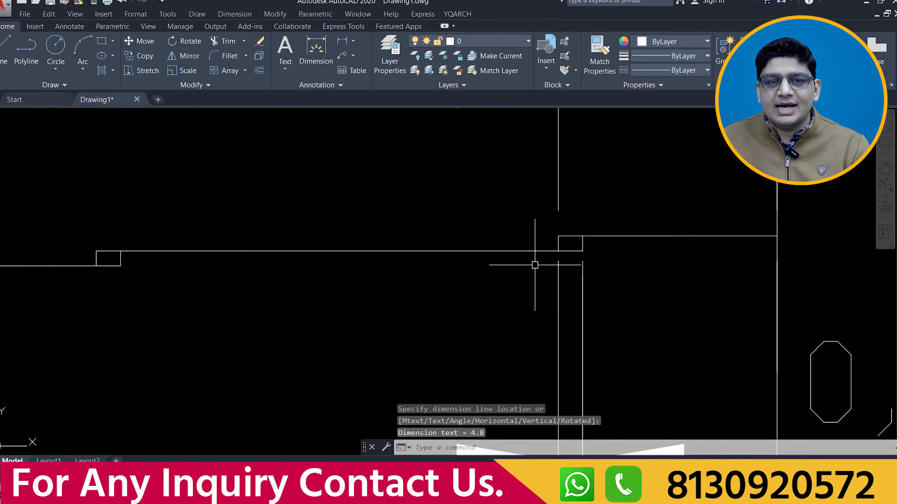
scroll(498, 260, "down", 4)
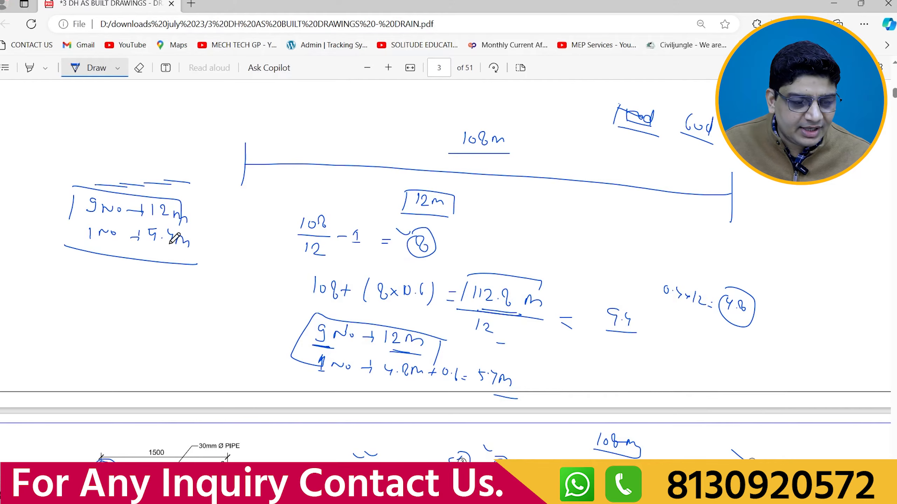
Step: Switch to the drain PDF and tick the 9 No → 12m entry, marking beside the single-bar entry beneath it
left_click_drag(195, 213, 207, 209)
left_click(212, 239)
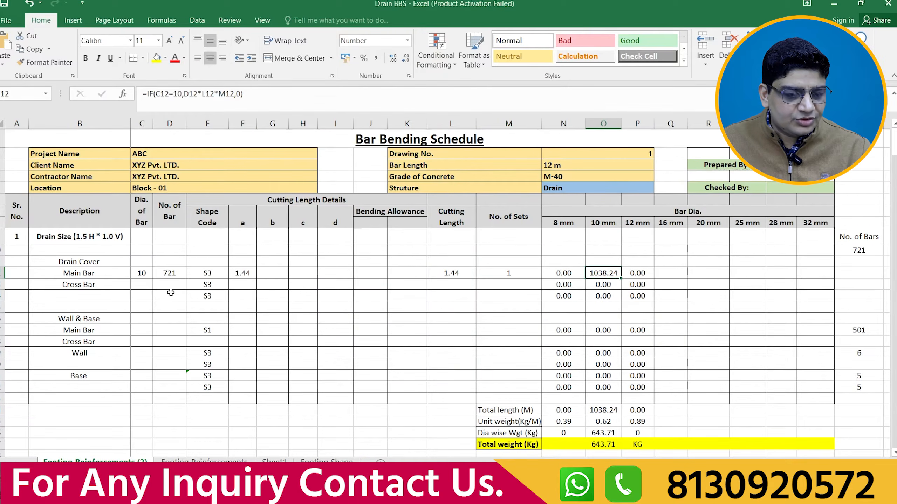
Step: Switch to the Excel bar bending schedule and set the bar diameter to 8 for both drain cover cross bar rows
left_click(140, 283)
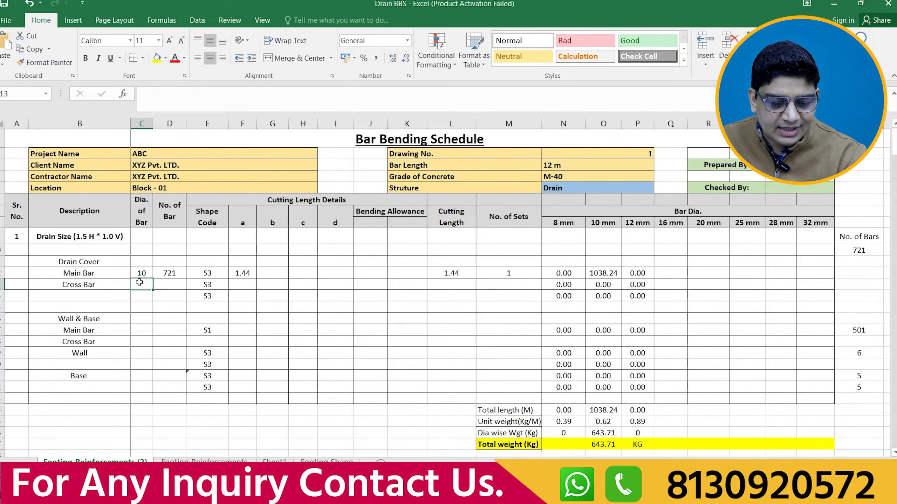
type("8")
left_click(140, 299)
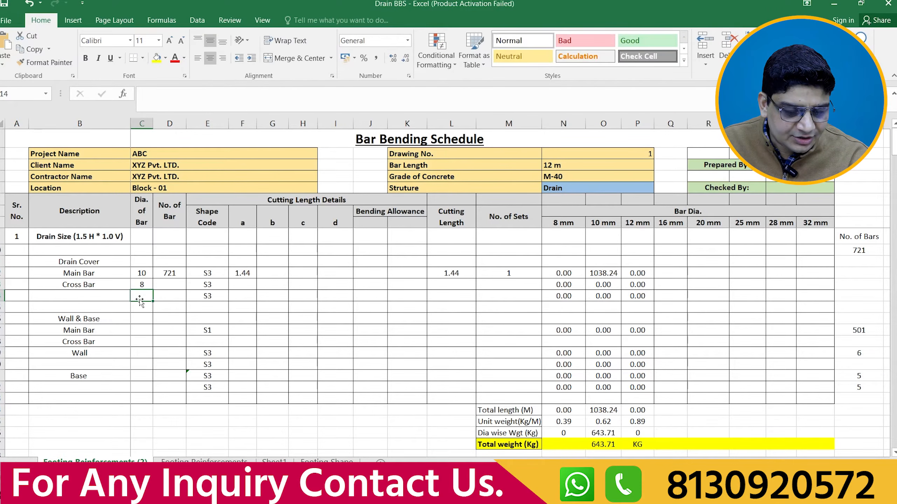
type("8")
left_click(165, 341)
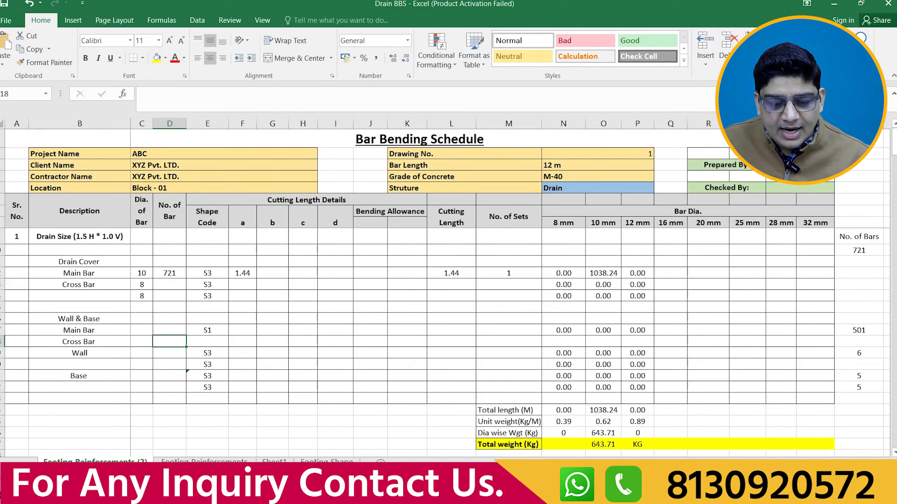
Step: Calculate the cover cross bar count in V12, under No. of Bars, with =ROUND(1.44/.2+1,0)
scroll(586, 273, "right", 4)
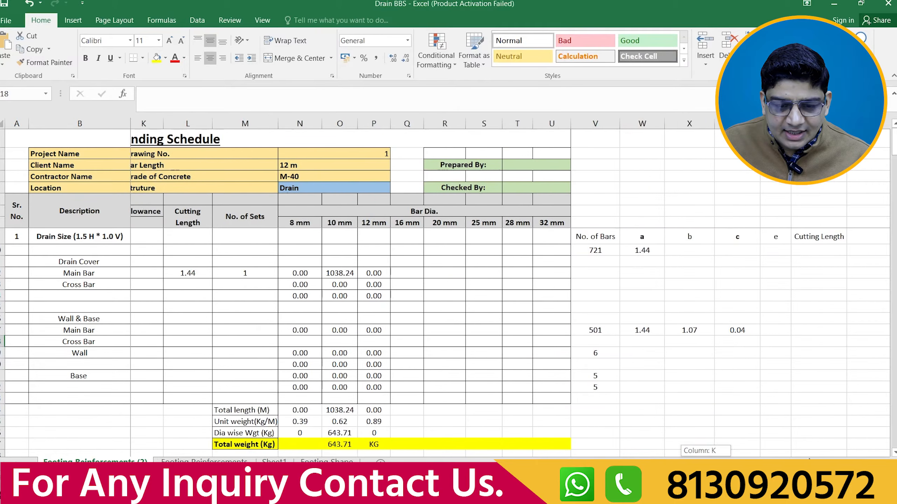
left_click(599, 270)
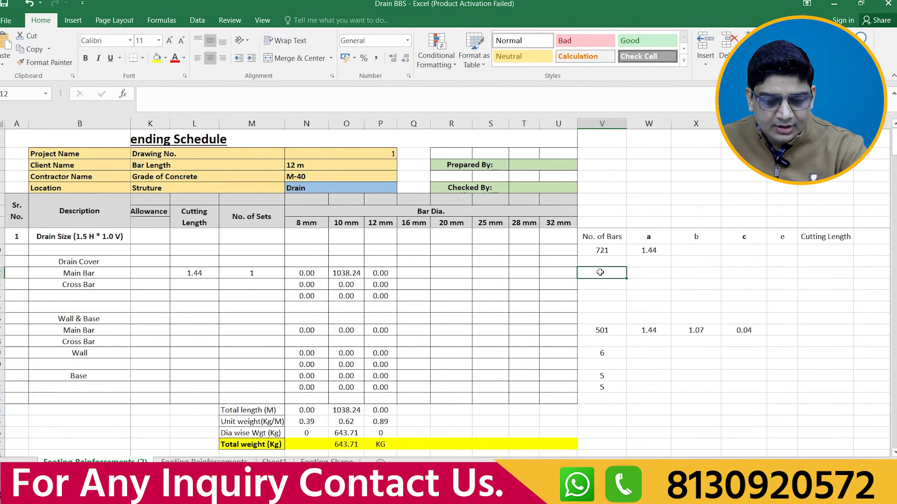
type("=ro")
double_click(620, 299)
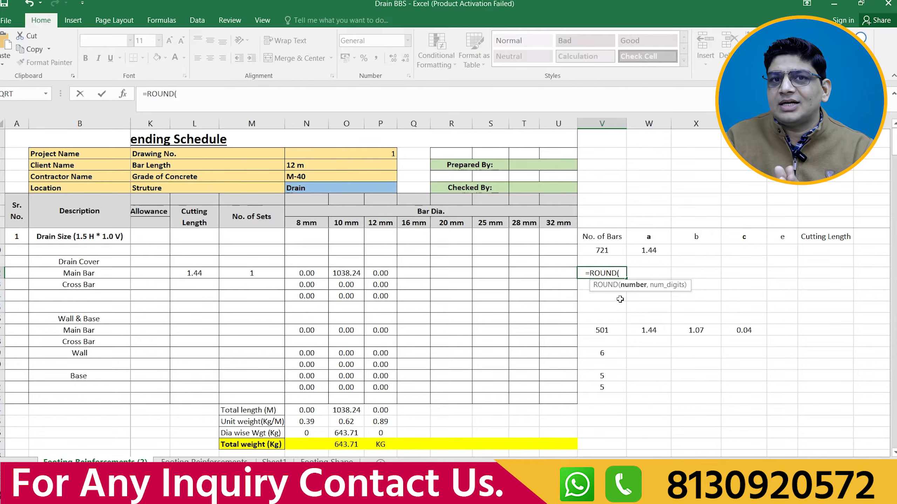
type("1.4")
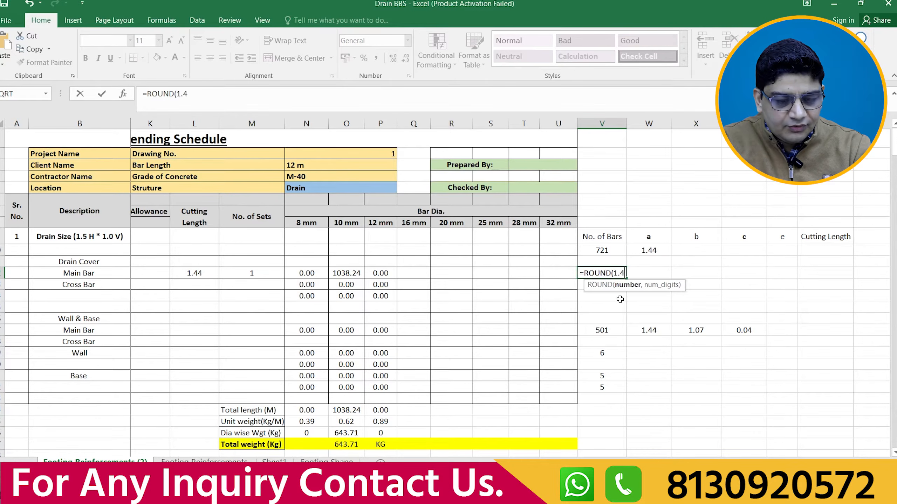
type("4/.2")
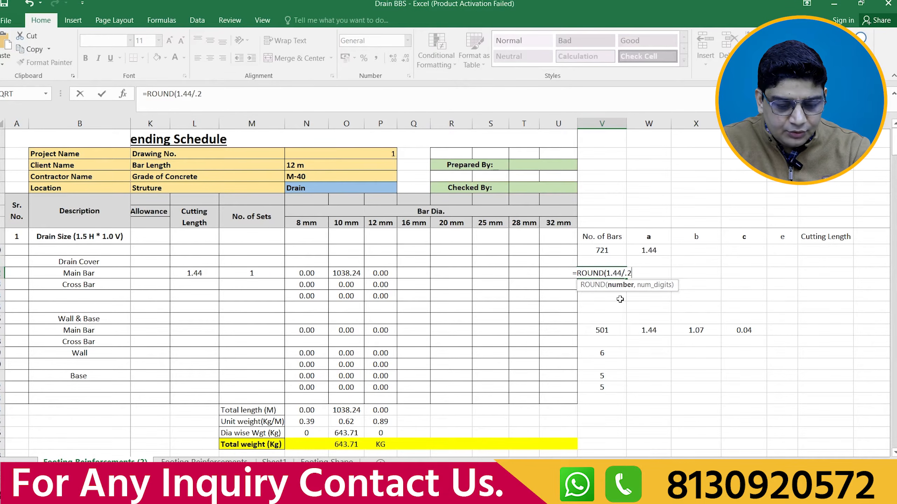
type("+1,0)")
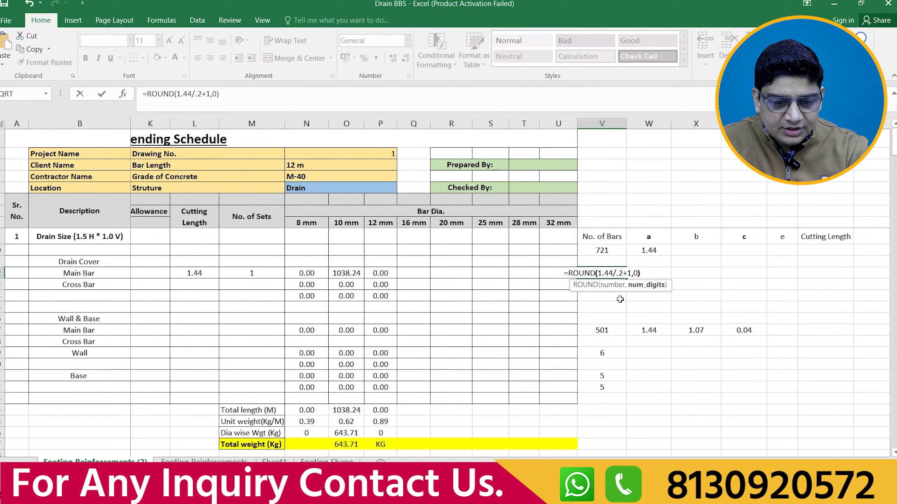
key("Return")
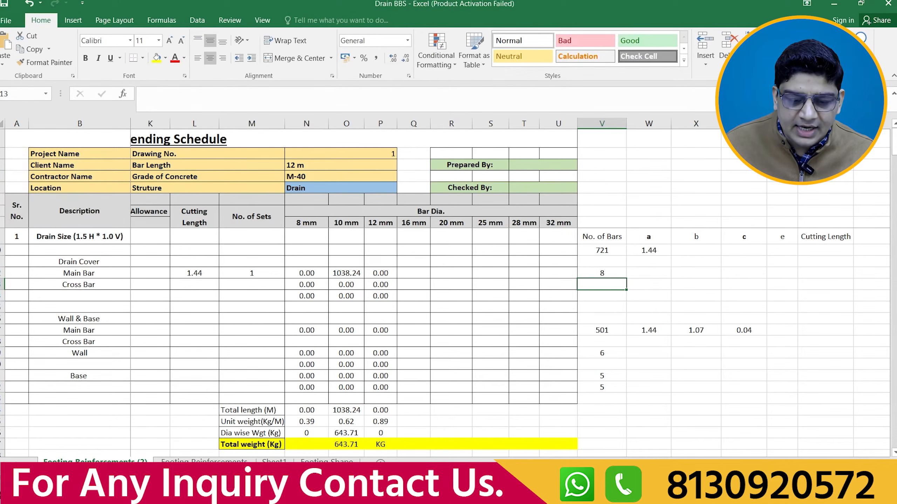
Step: Link the No. of Bar cells of both drain cover cross bar rows to the calculated count in V12
scroll(660, 456, "left", 4)
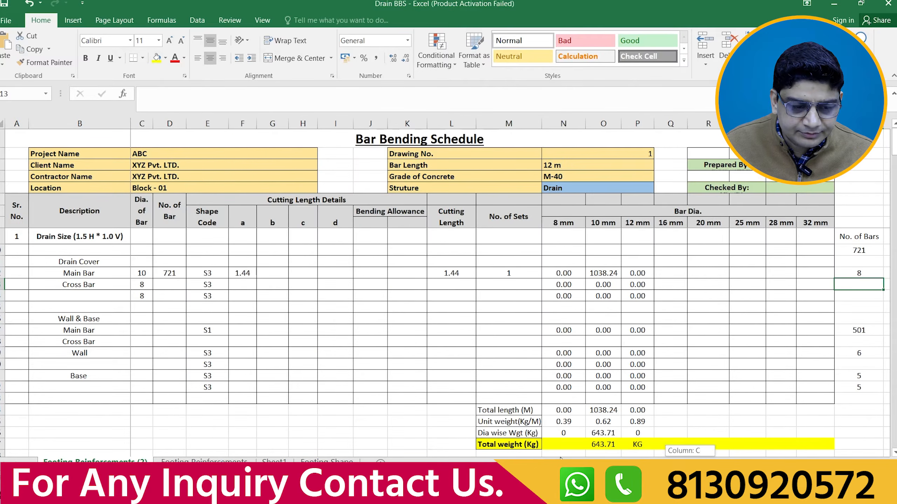
left_click(172, 285)
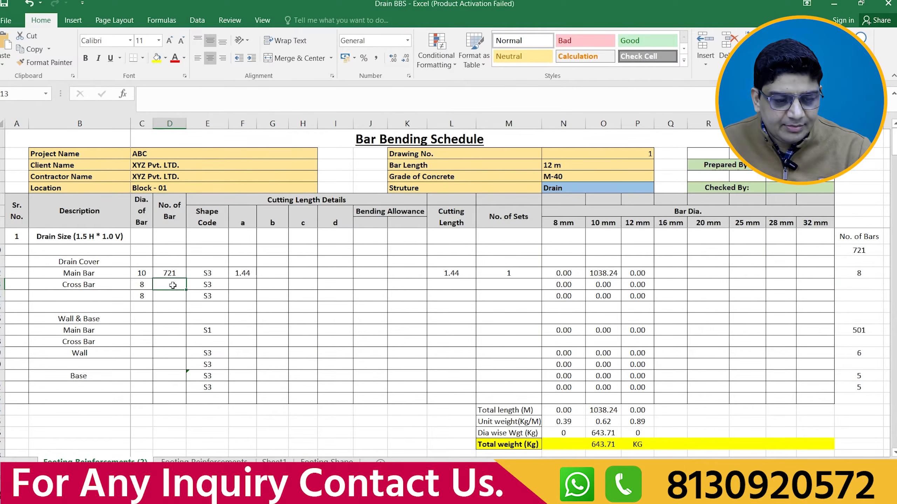
type("=")
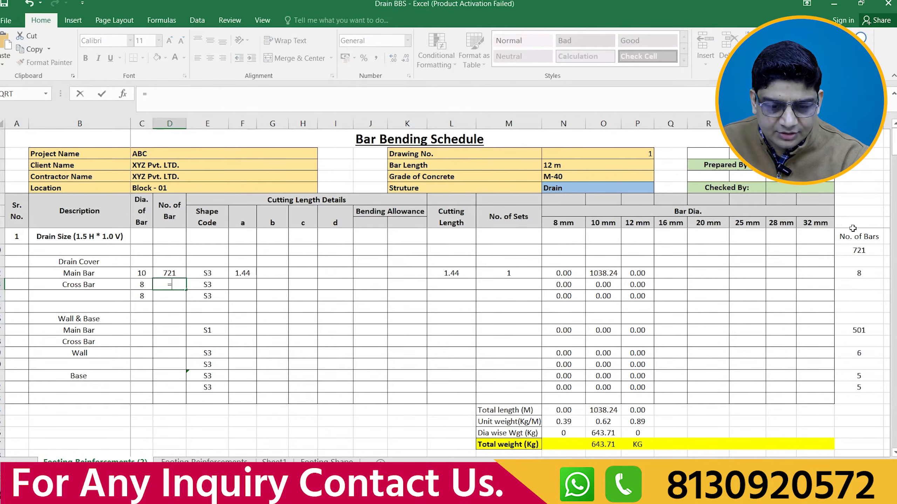
left_click(857, 273)
key("Return")
type("=")
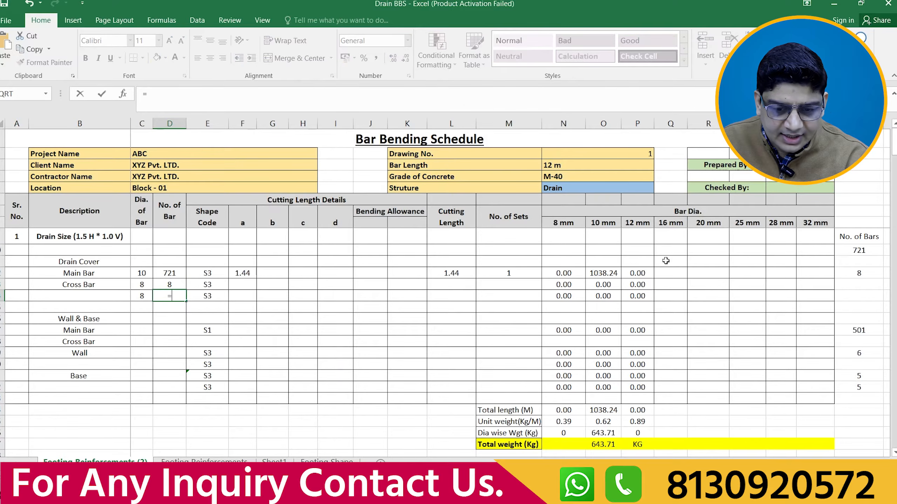
left_click(860, 274)
key("Return")
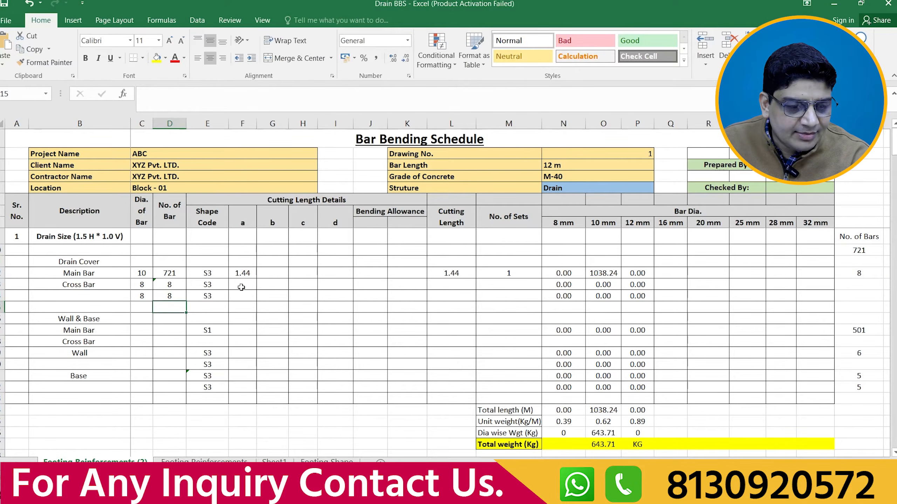
Step: Enter dimension a as 12 for the first drain cover cross bar row and 5.4 for the second
left_click(241, 287)
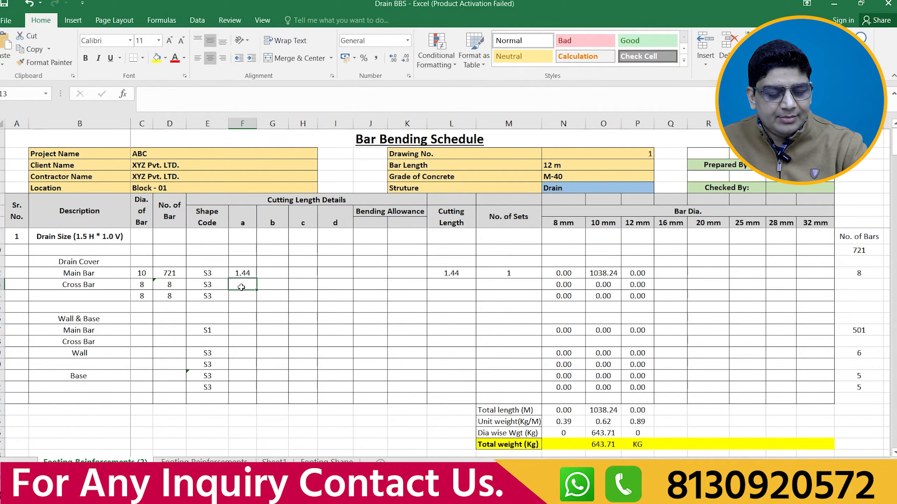
type("12")
left_click(242, 296)
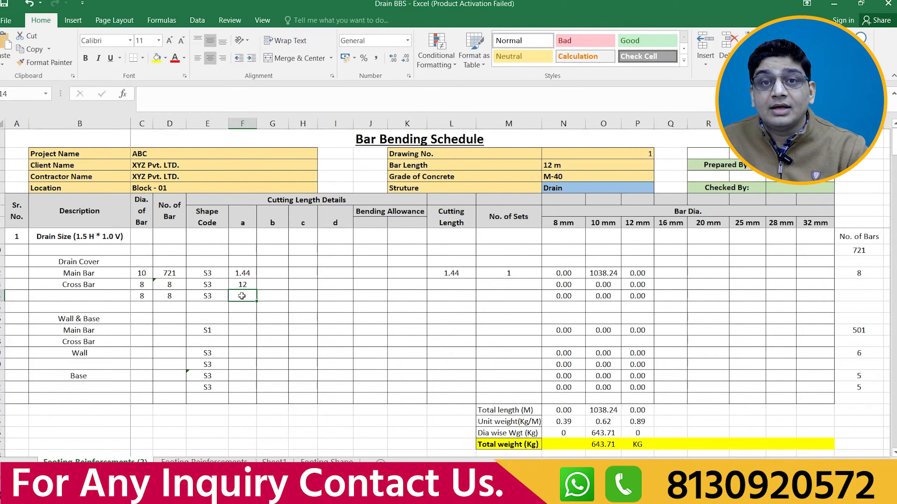
type("5.")
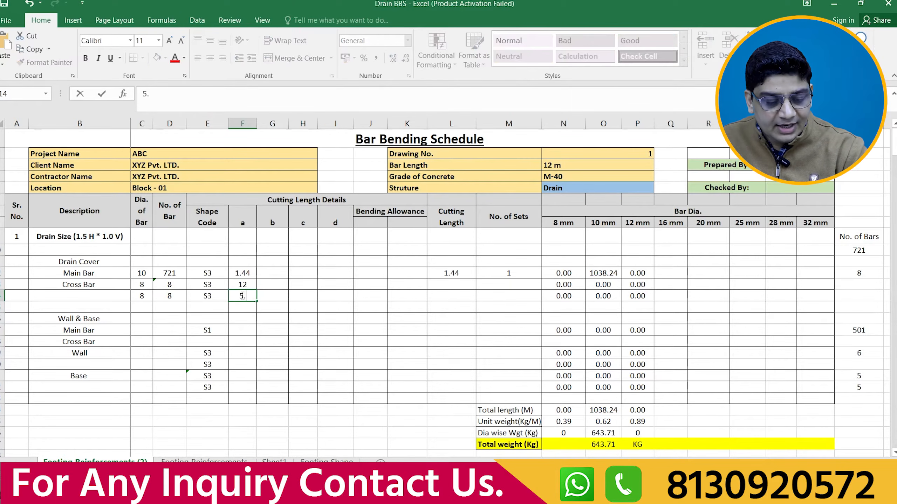
type("4")
left_click(262, 332)
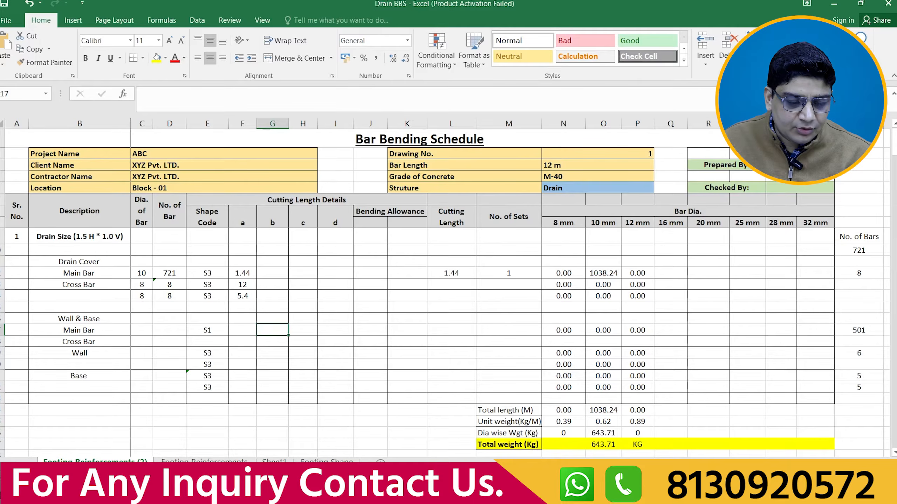
Step: Recheck the bar summary in the PDF and link the cutting lengths of both cover cross bar rows to their a dimensions
key("alt+Tab")
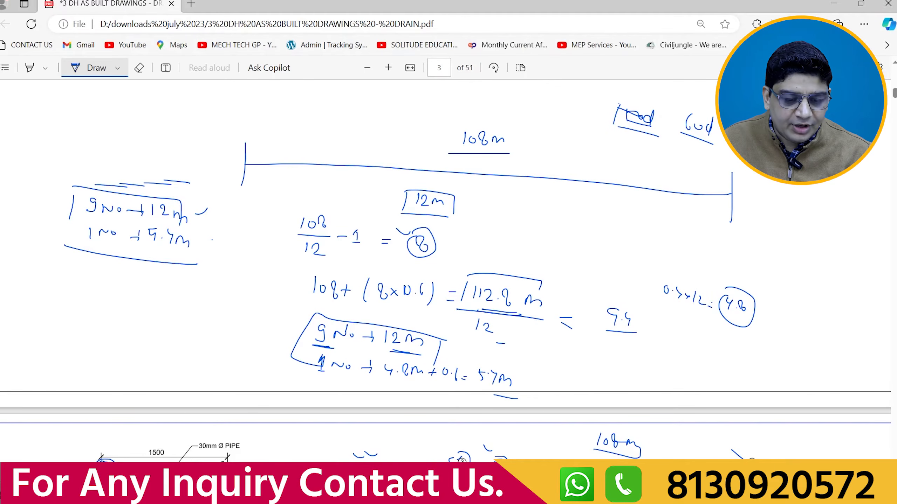
key("alt+Tab")
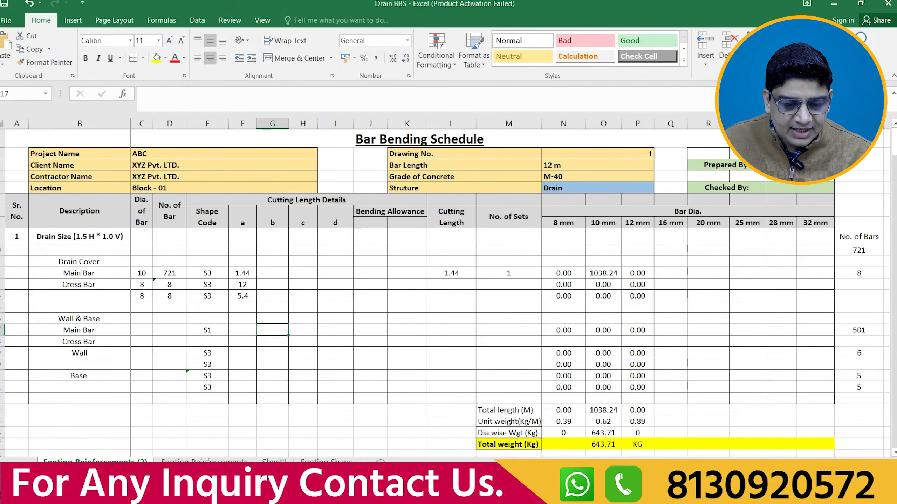
scroll(110, 285, "right", 3)
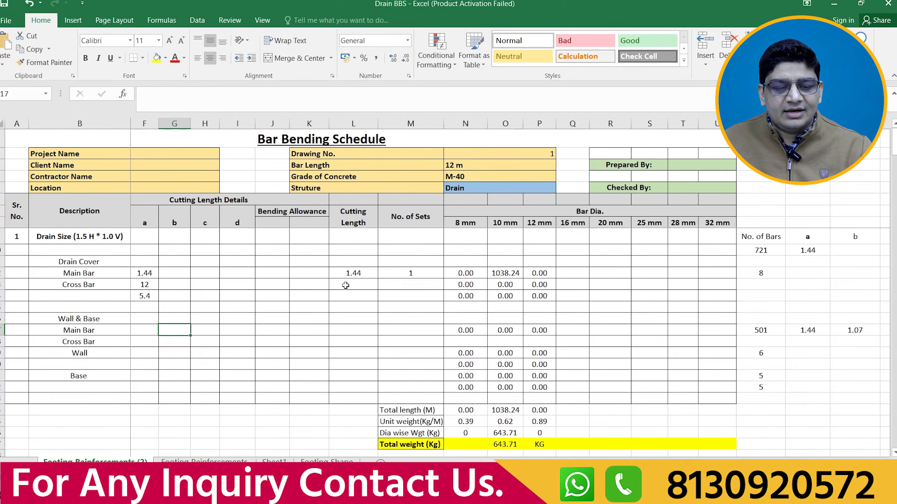
scroll(546, 456, "left", 3)
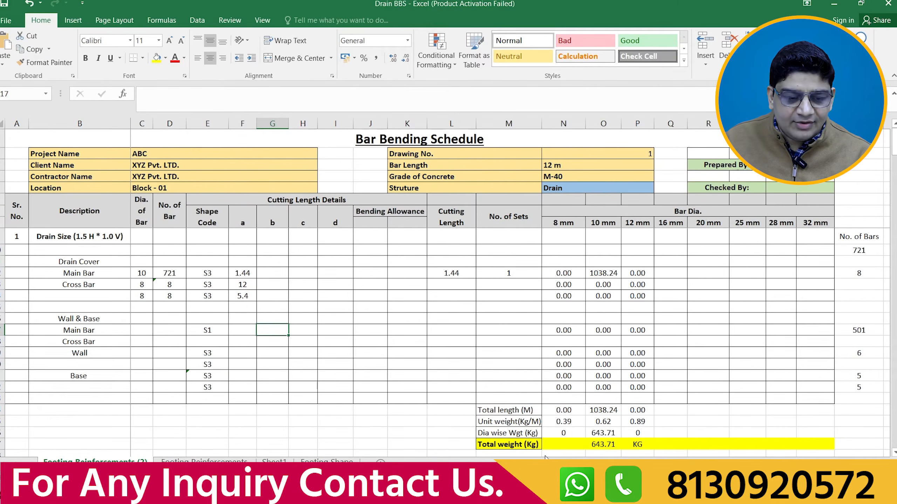
left_click(462, 285)
type("=")
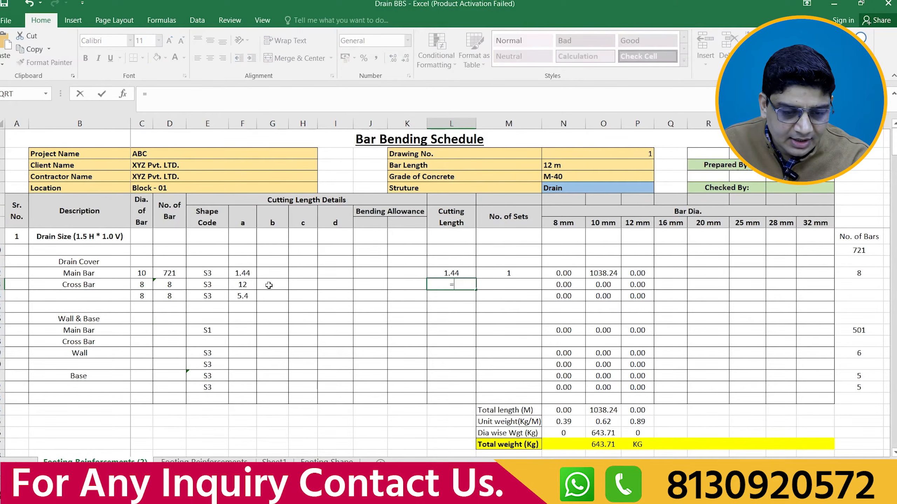
left_click(249, 284)
key("Return")
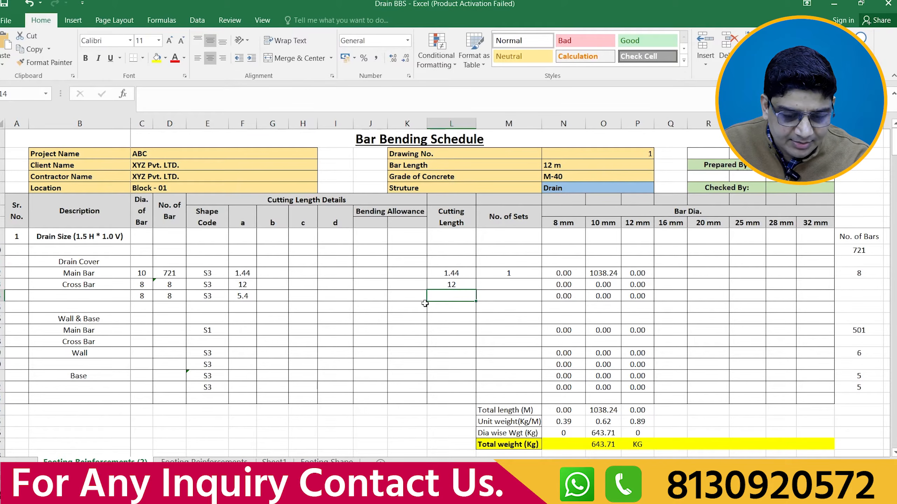
type("=")
left_click(243, 295)
key("Return")
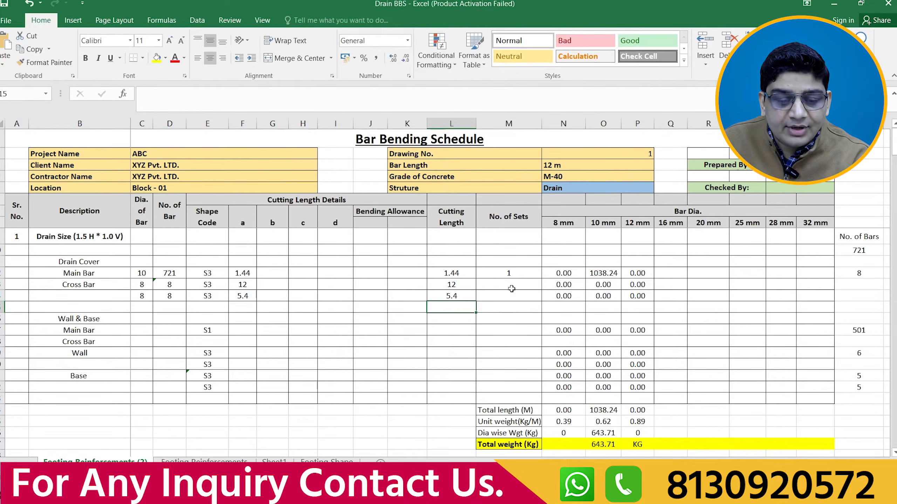
Step: Circle the 9 of the 9 No → 12m entry in the PDF and return to the No. of Sets cell of the 12 m cross bars
left_click(511, 286)
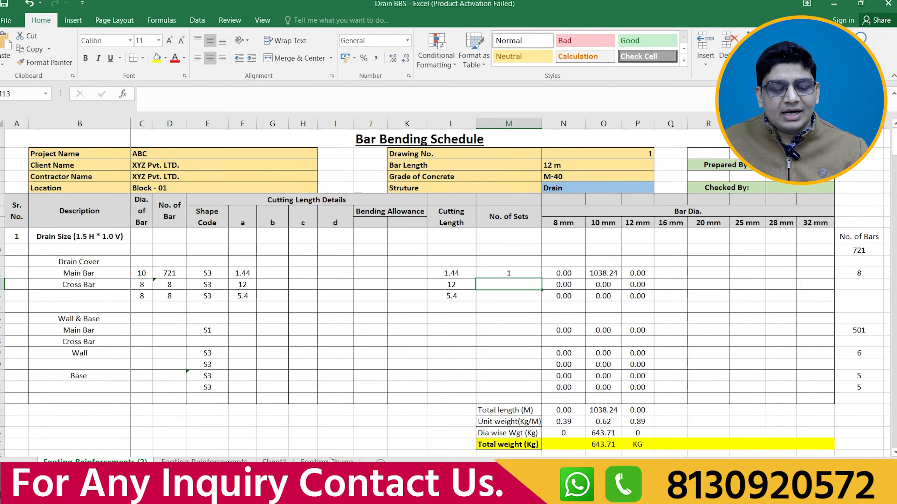
left_click(353, 496)
mouse_move(100, 190)
left_mouse_down()
mouse_move(78, 195)
mouse_move(101, 204)
left_mouse_up()
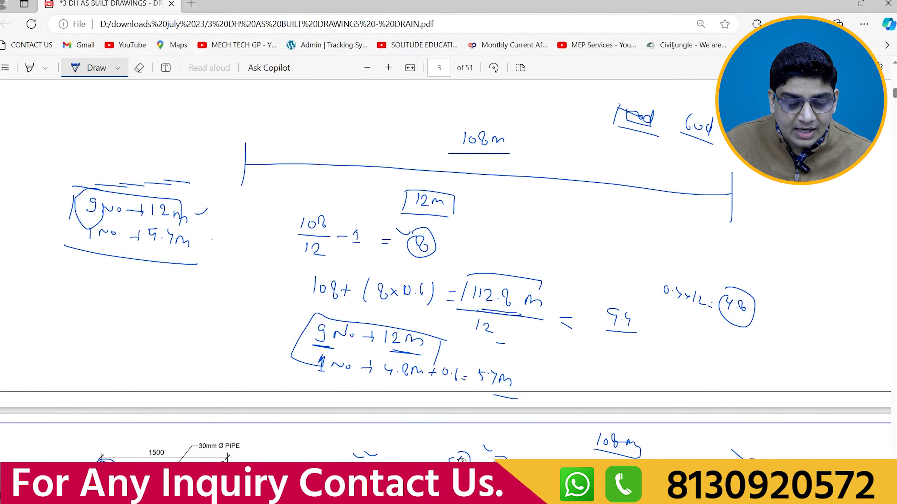
left_click(382, 497)
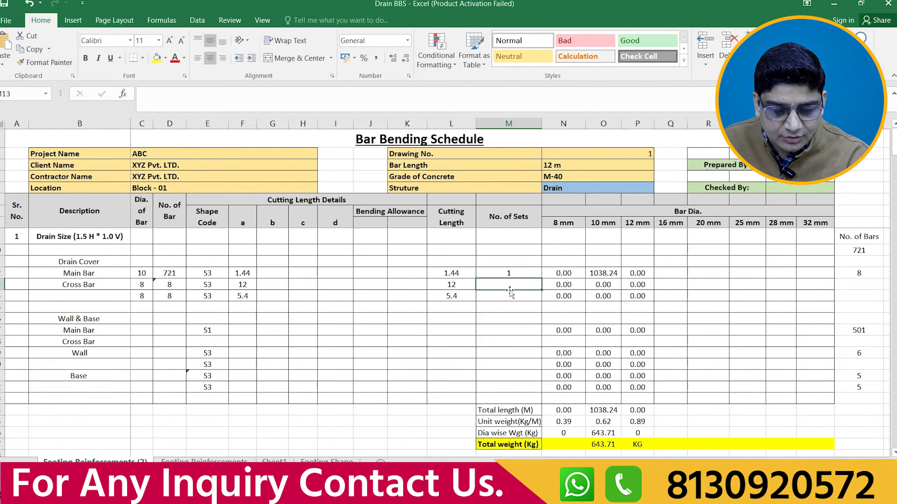
Step: Set the No. of Sets to 9 for the 12 m drain cover cross bars
type("9")
key("Return")
key("Return")
key("Return")
left_click(485, 299)
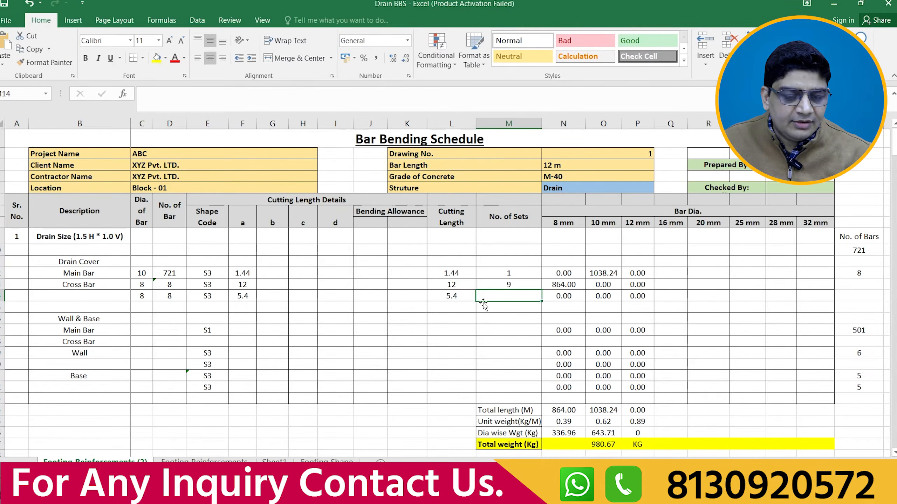
Step: Check the 1 No entry of the bar summary in the PDF and enter 1 as No. of Sets for the 5.4 m cross bars
left_click(353, 496)
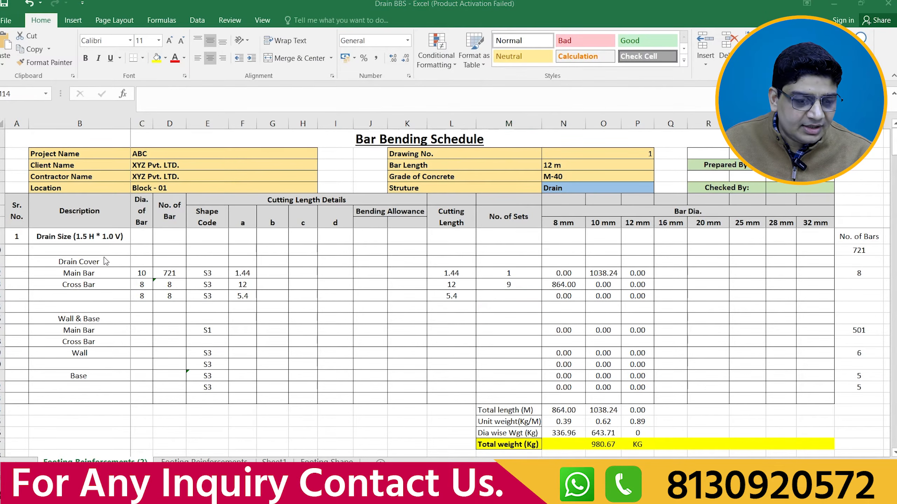
left_click(353, 496)
left_click_drag(170, 243, 211, 241)
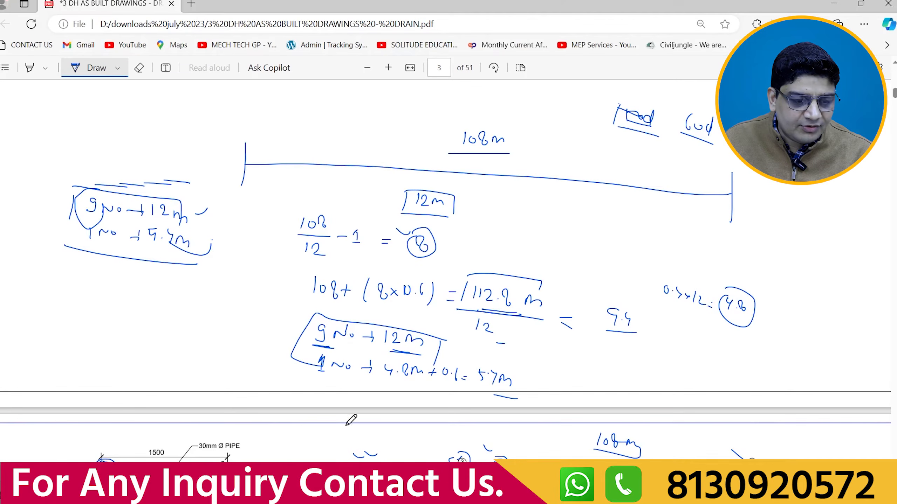
left_click(353, 497)
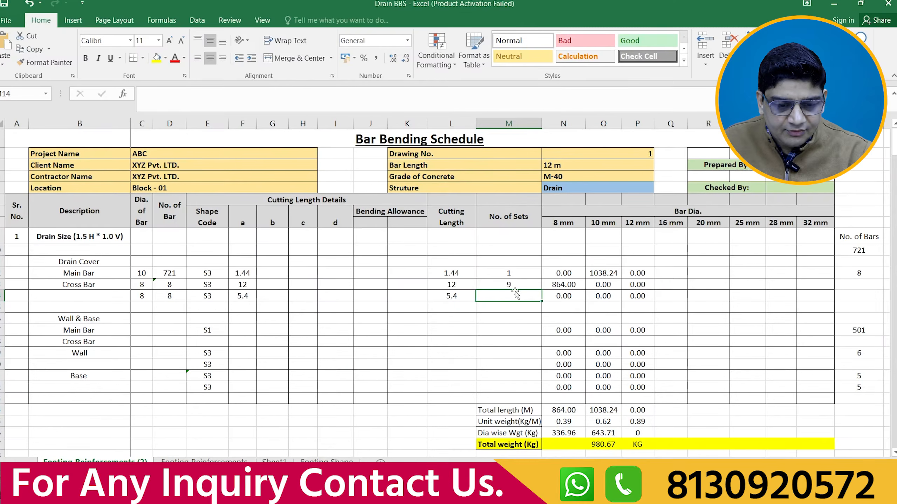
type("1")
left_click(516, 318)
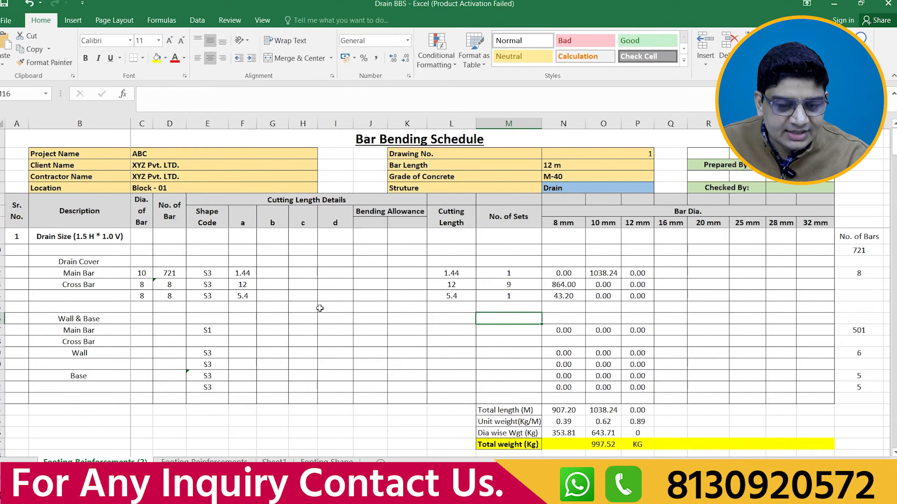
left_click(570, 282)
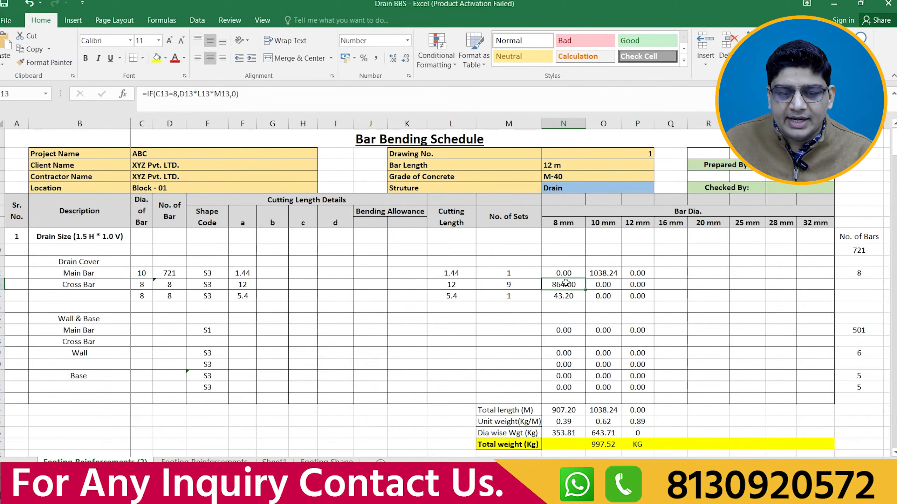
left_click(573, 299)
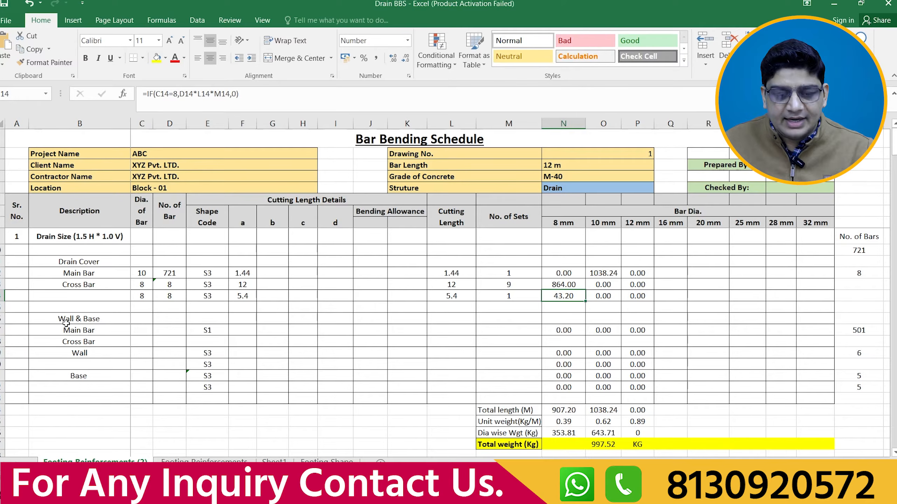
Step: Return to the up to 1.5m reinforcement section in the PDF and erase the ink markings in and around the drain
key("alt+Tab")
scroll(583, 258, "up", 1)
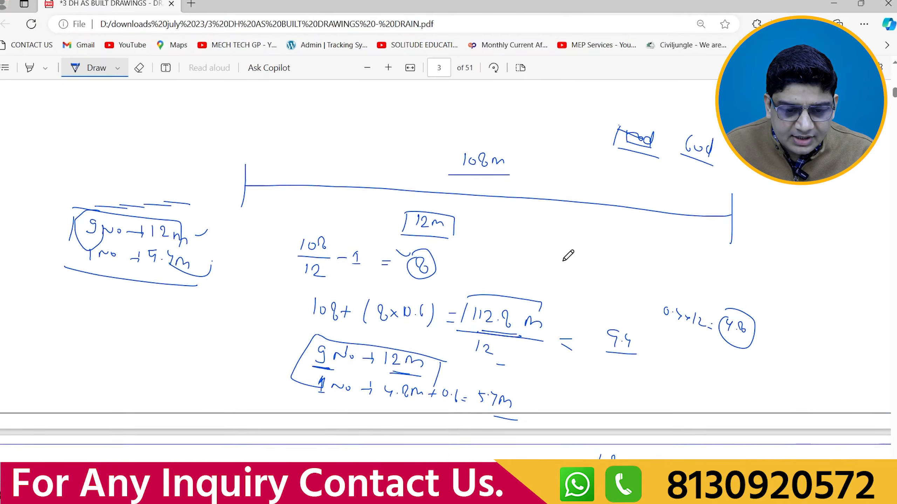
scroll(566, 257, "down", 10)
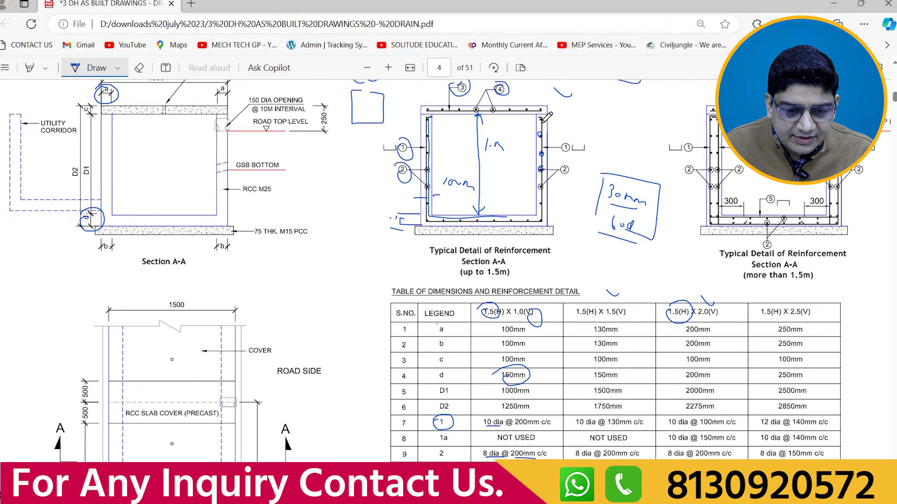
mouse_move(541, 123)
left_mouse_down()
mouse_move(547, 165)
mouse_move(521, 219)
mouse_move(396, 212)
left_mouse_up()
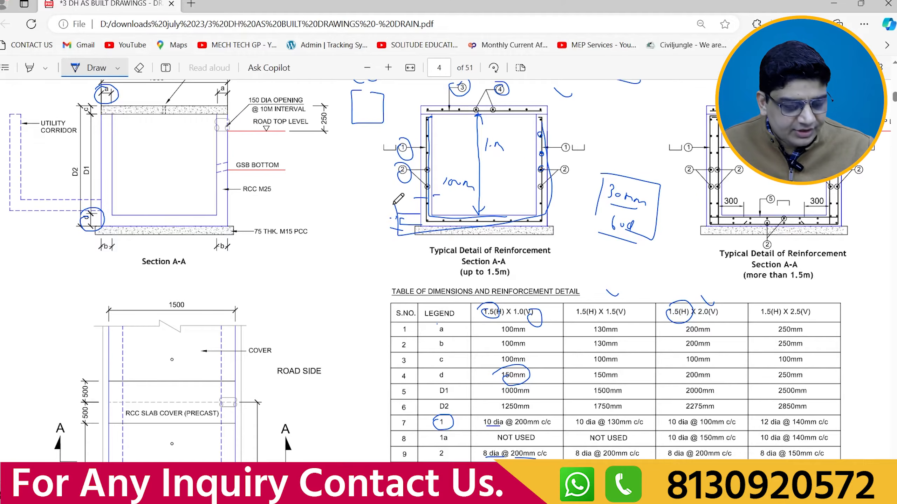
left_click(138, 68)
mouse_move(517, 140)
left_mouse_down()
mouse_move(374, 188)
mouse_move(544, 183)
mouse_move(592, 150)
mouse_move(397, 187)
mouse_move(391, 219)
mouse_move(405, 211)
left_mouse_up()
left_click(77, 68)
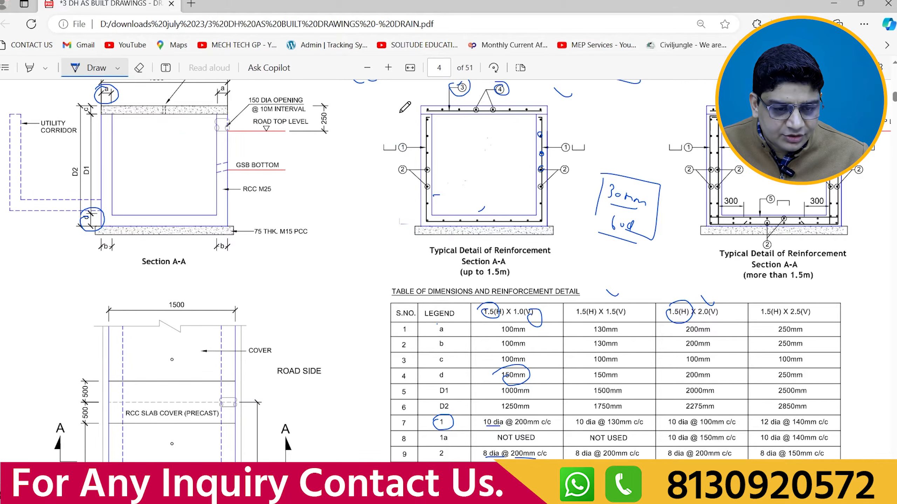
Step: Mark the overall height as 1.15 and the overall base width as 1.5 on the up to 1.5m reinforcement section
mouse_move(409, 112)
left_mouse_down()
mouse_move(371, 109)
mouse_move(385, 222)
mouse_move(395, 217)
left_mouse_up()
mouse_move(345, 153)
left_mouse_down()
mouse_move(343, 171)
mouse_move(366, 159)
mouse_move(333, 172)
left_mouse_up()
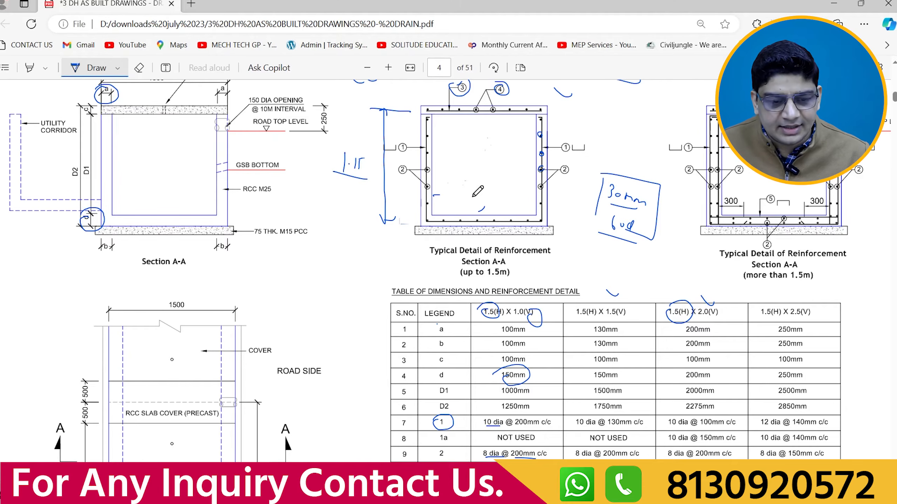
left_click_drag(548, 226, 549, 274)
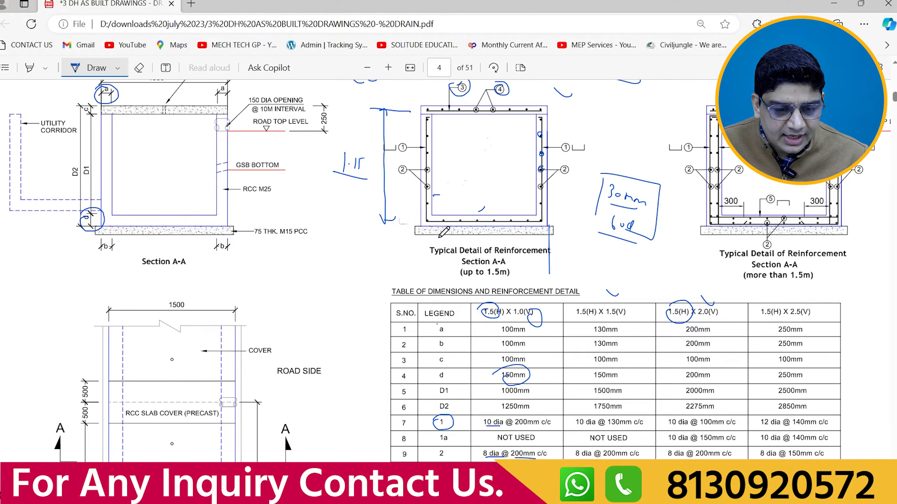
mouse_move(418, 228)
left_mouse_down()
mouse_move(418, 275)
mouse_move(469, 273)
left_mouse_up()
left_click(466, 268)
left_click_drag(470, 265, 523, 276)
left_click(518, 269)
left_click_drag(522, 265, 526, 265)
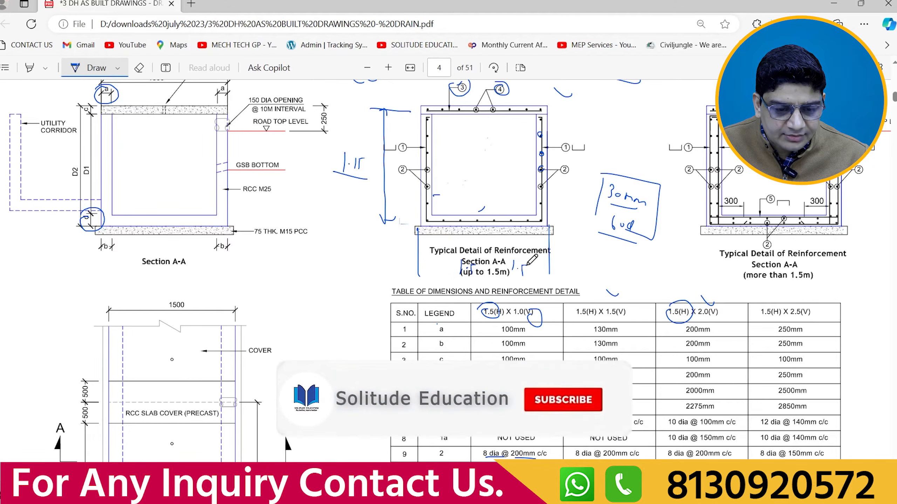
Step: Look up the a, b and c segments of shape S1 on the workbook's Footing Shape sheet and return to the schedule
key("alt+Tab")
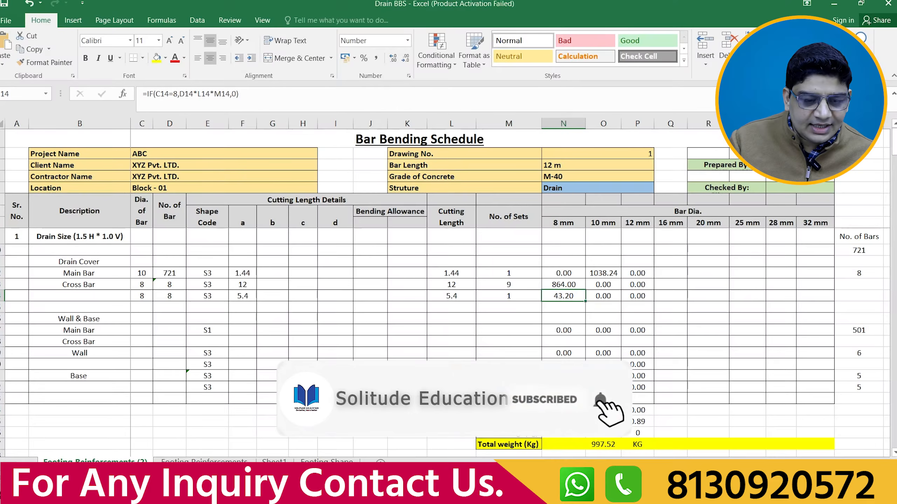
left_click(326, 461)
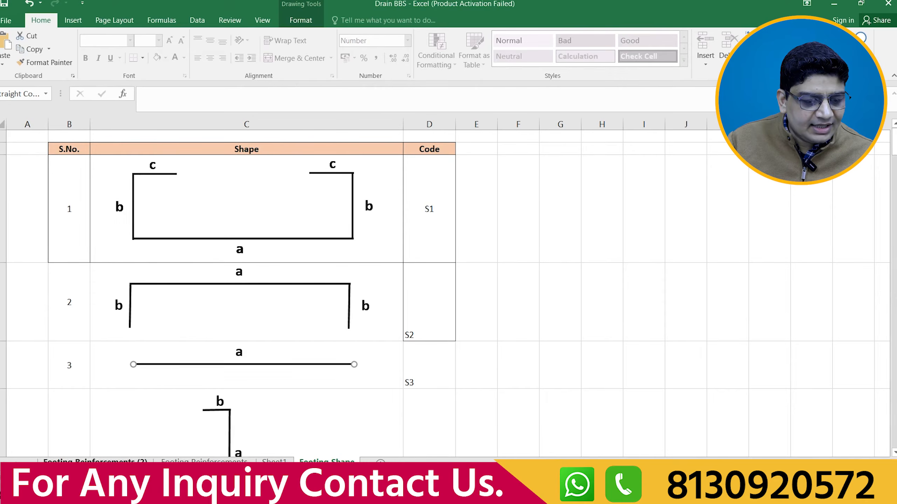
left_click(95, 461)
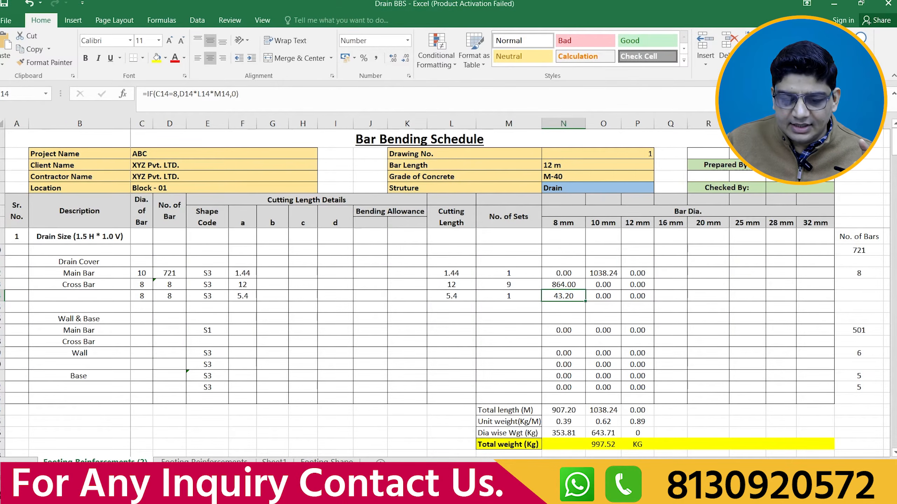
Step: Clear the old wall and base bar count and dimension calculations in V17:Y23
left_click_drag(685, 463, 750, 463)
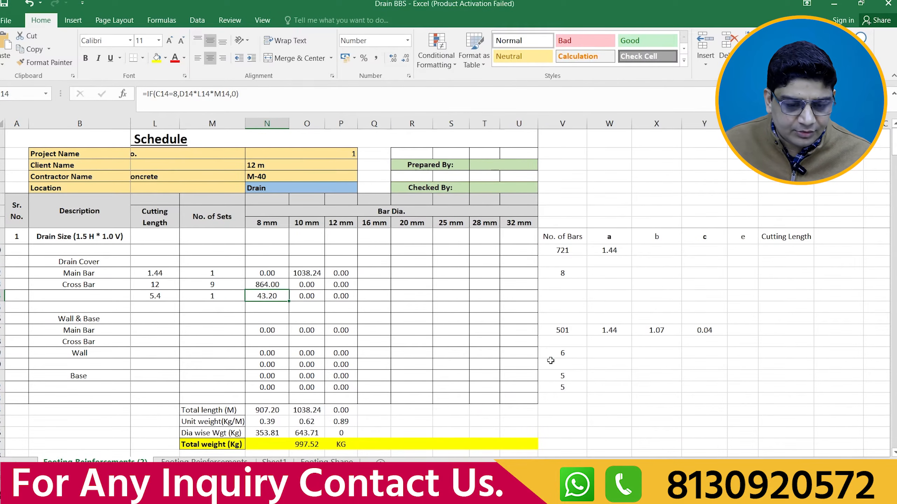
left_click_drag(556, 351, 563, 376)
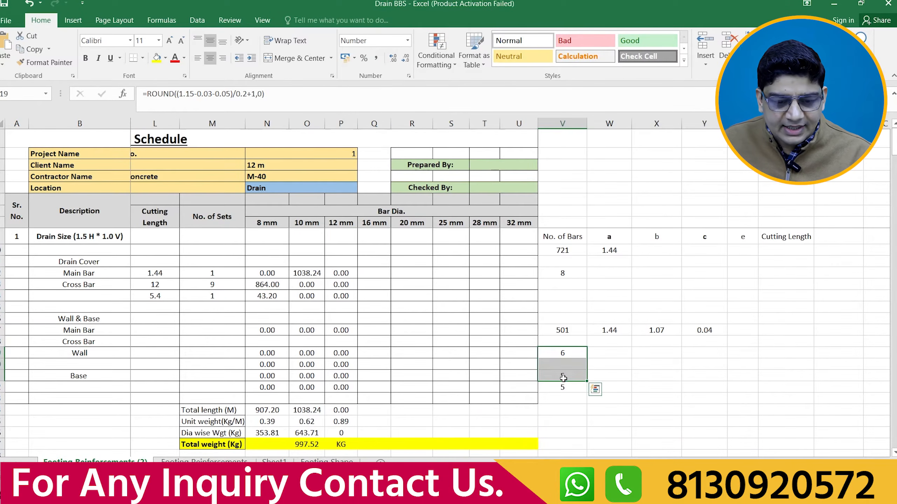
left_click(559, 329)
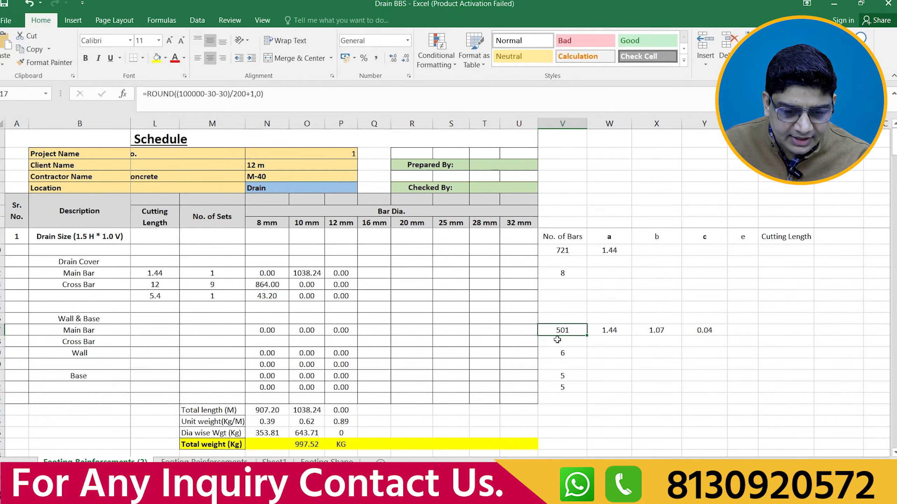
left_click_drag(558, 332, 694, 392)
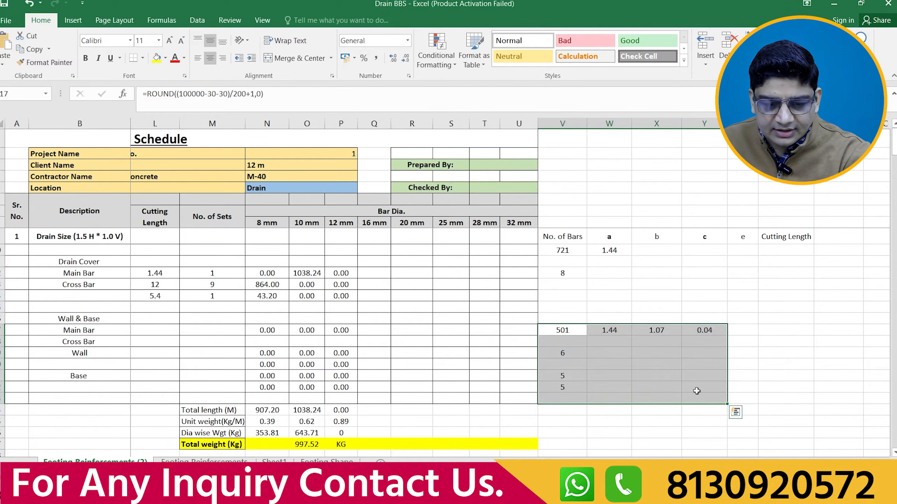
key("Delete")
Step: Check the base width in the PDF and calculate dimension a of the wall and base main bar in W17 as =ROUND(1.5-.03-0.03,2)
left_click(607, 329)
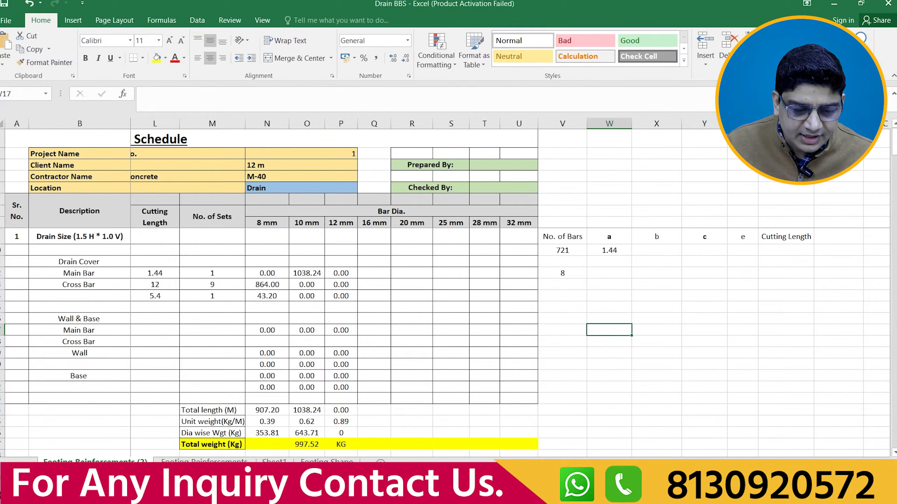
key("alt+Tab")
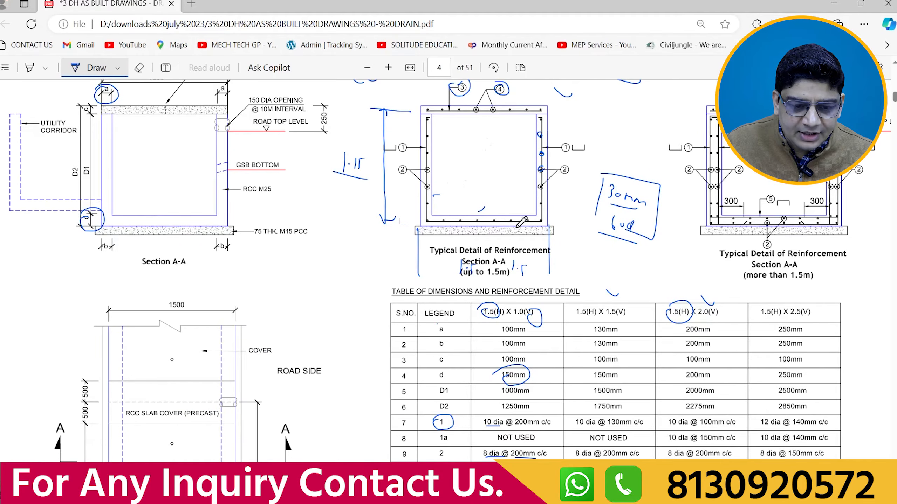
key("alt+Tab")
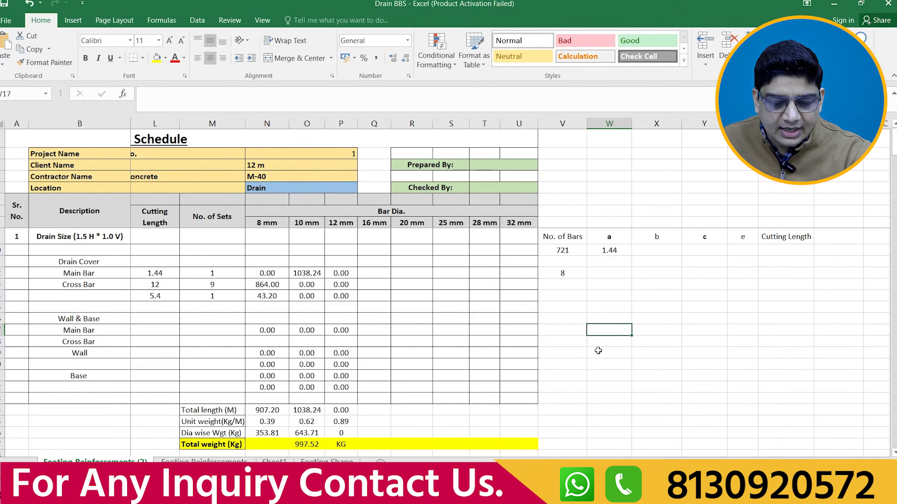
type("=ro")
double_click(631, 352)
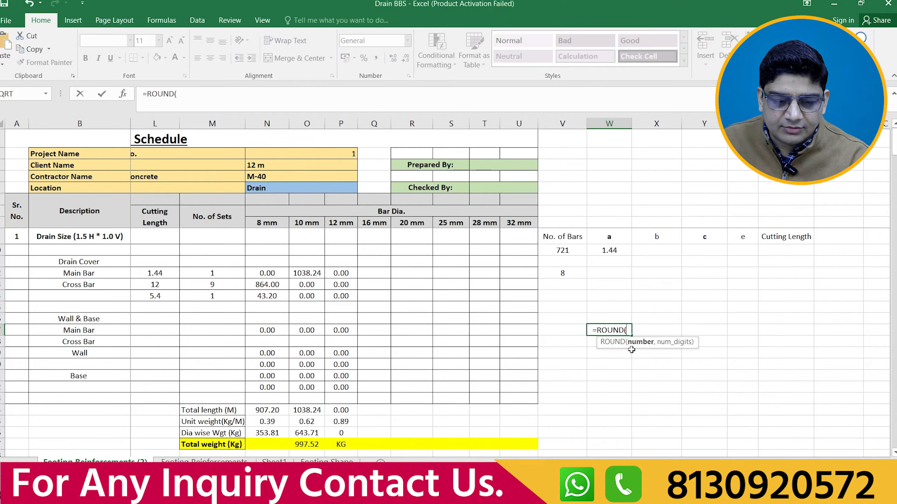
type("1.5")
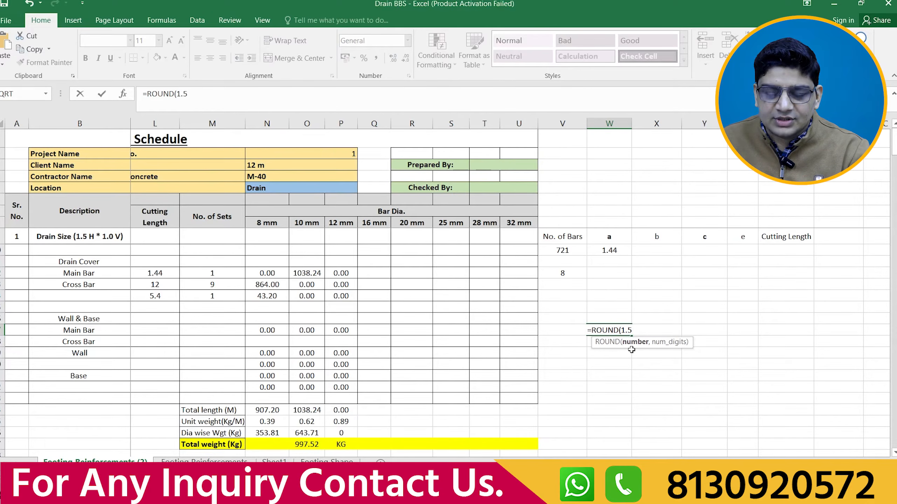
type("-.0")
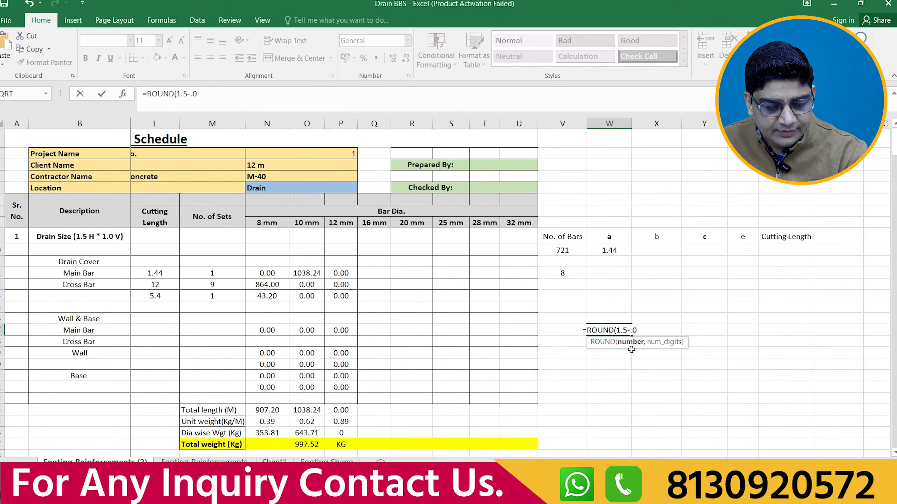
type("334")
key("BackSpace")
key("BackSpace")
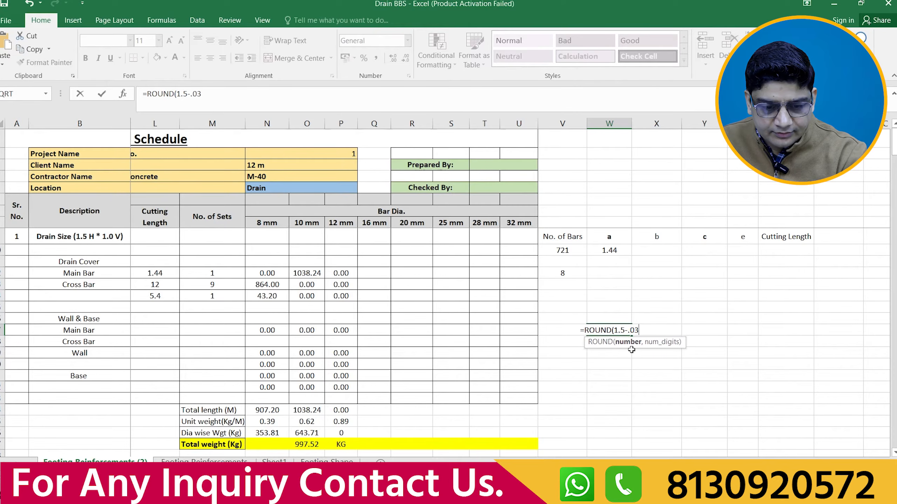
type("-0.03,2")
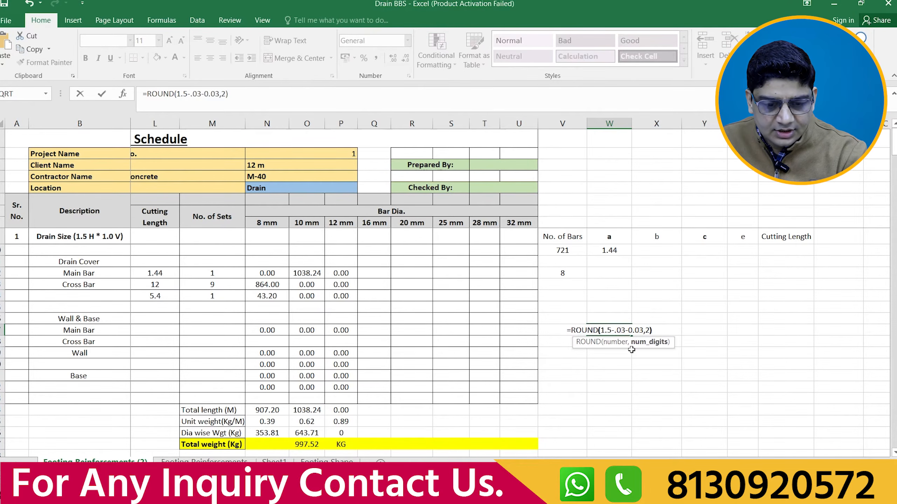
key("ctrl+Return")
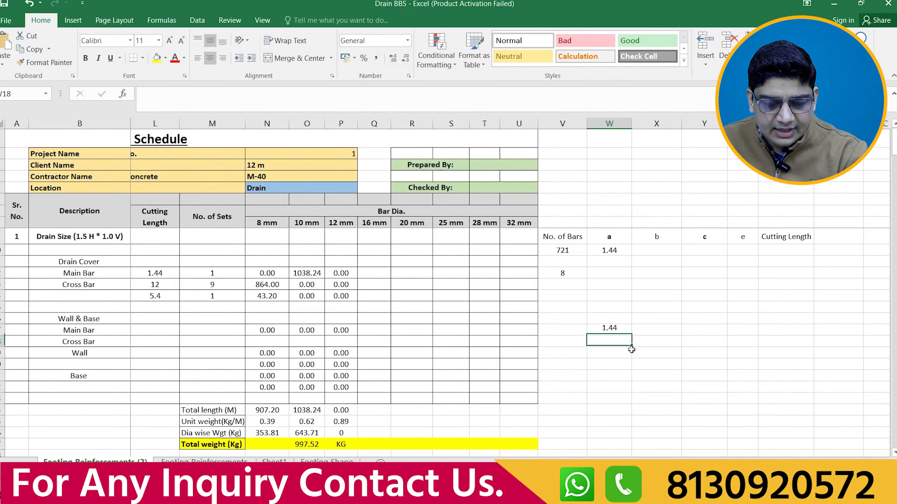
Step: Calculate dimension b of the wall and base main bar in X17 as =ROUND(1.15-0.03-0.03,2)
left_click(659, 330)
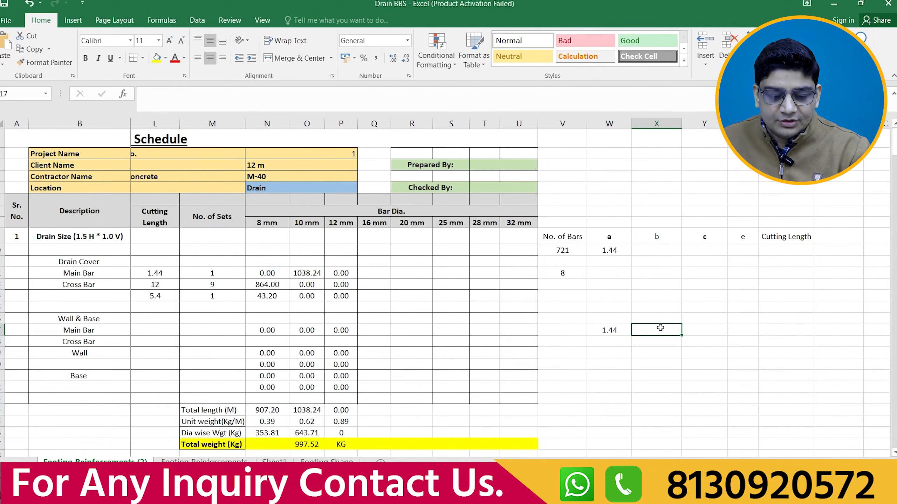
type("=ro")
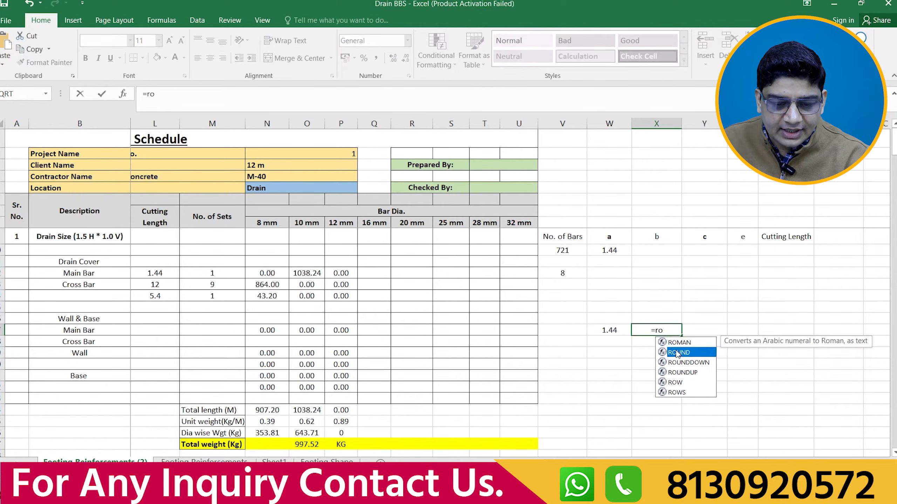
double_click(676, 352)
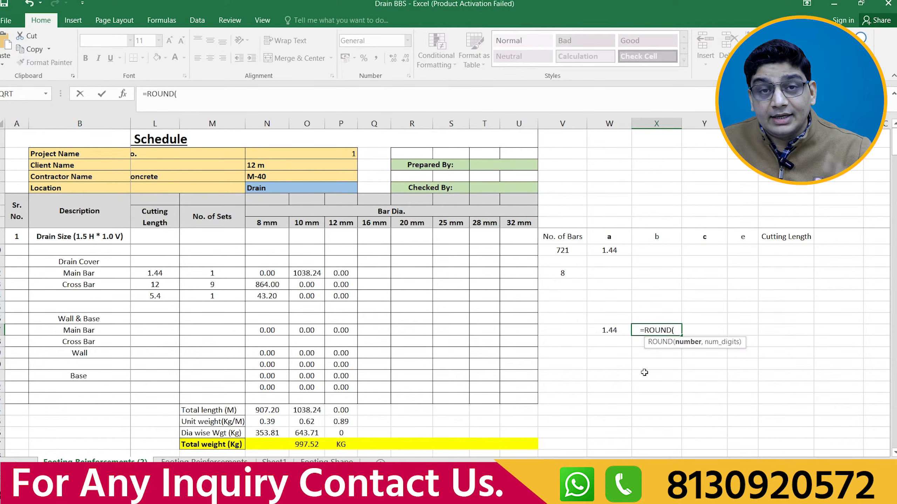
type("1.15-")
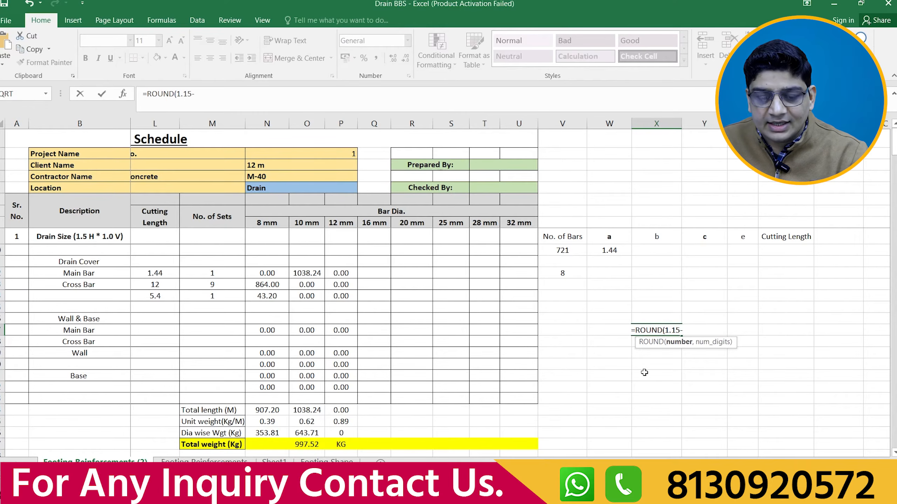
type("0")
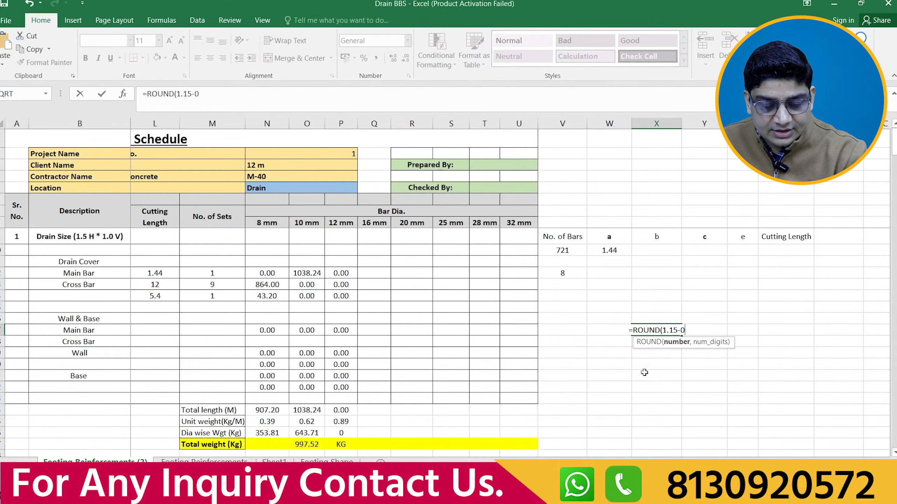
type(".03-0.03,2")
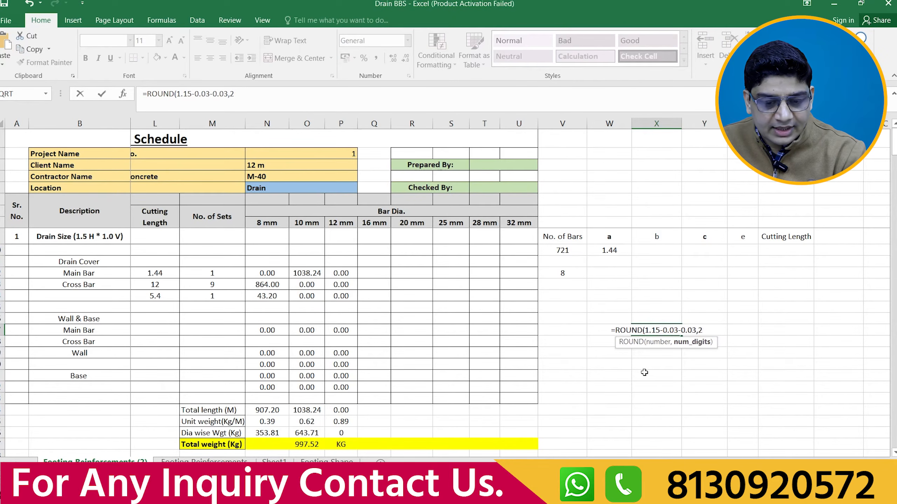
key("Return")
left_click(659, 331)
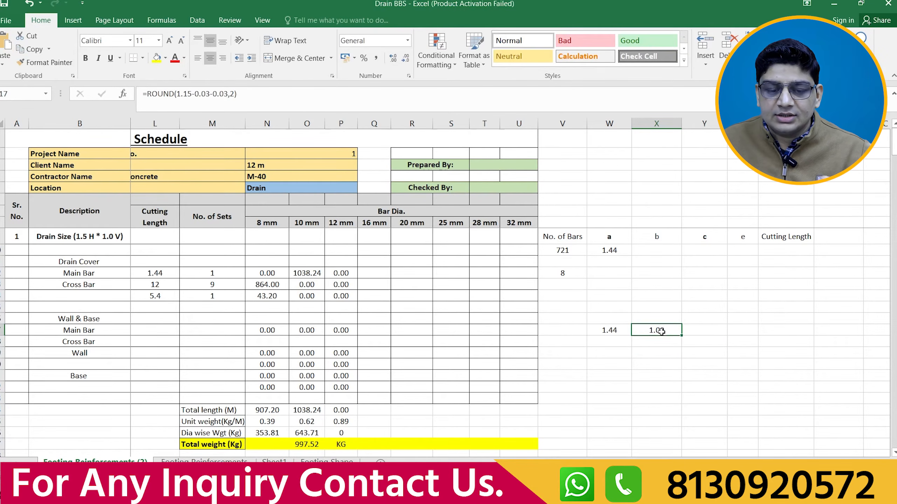
Step: Check segment c on the Footing Shape sheet and in the PDF section, and calculate dimension c in Y17 as =ROUND(.1-0.03-0.03,2)
left_click(701, 330)
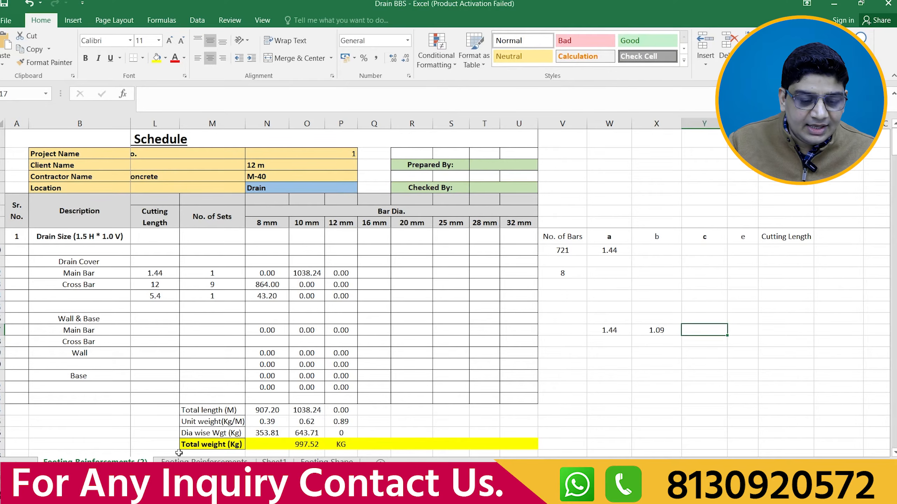
left_click(318, 461)
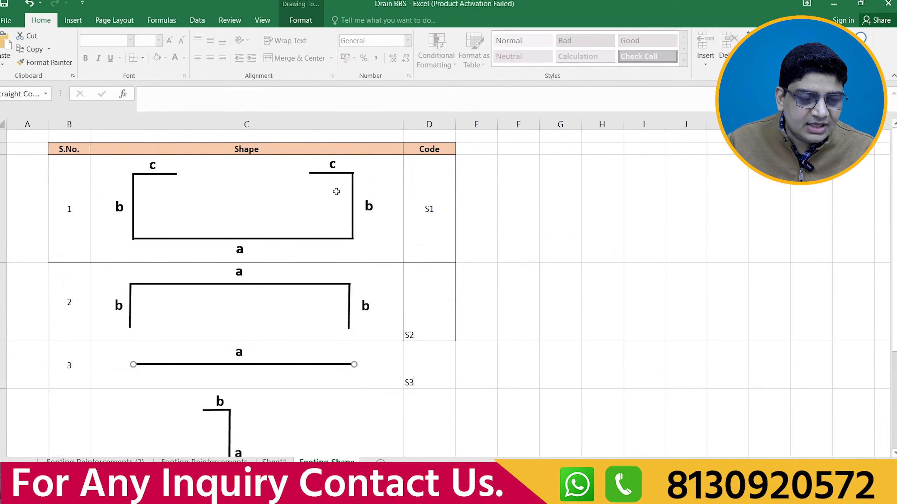
key("alt+Tab")
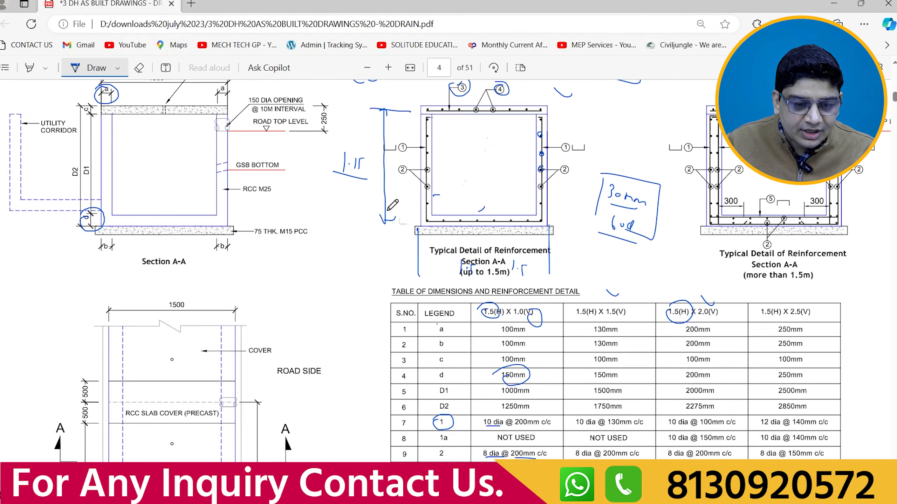
key("alt+Tab")
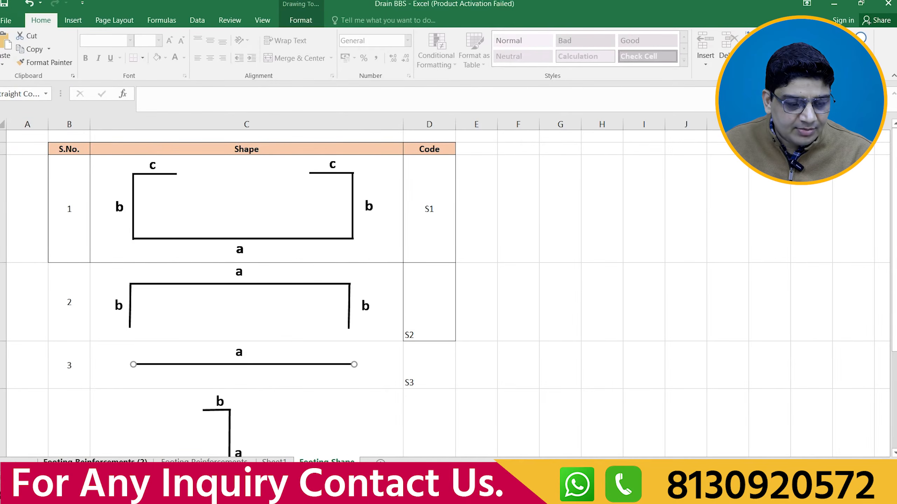
left_click(95, 462)
type("=ro")
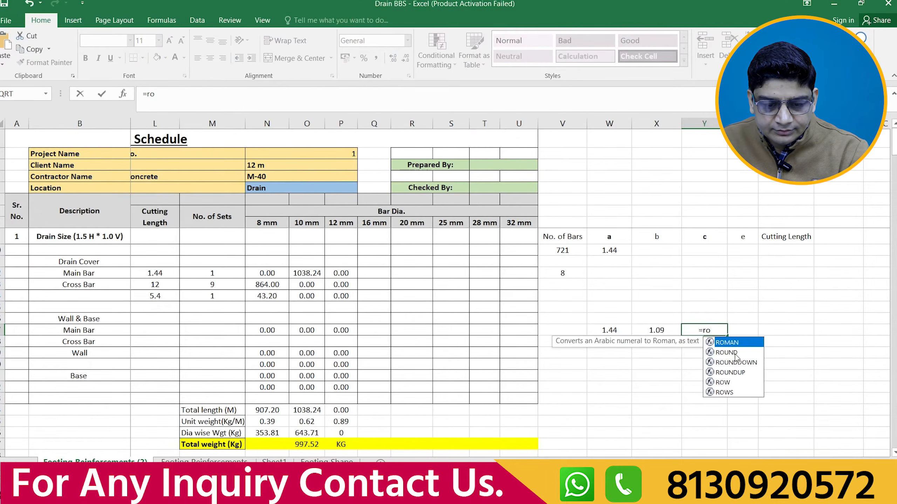
double_click(736, 353)
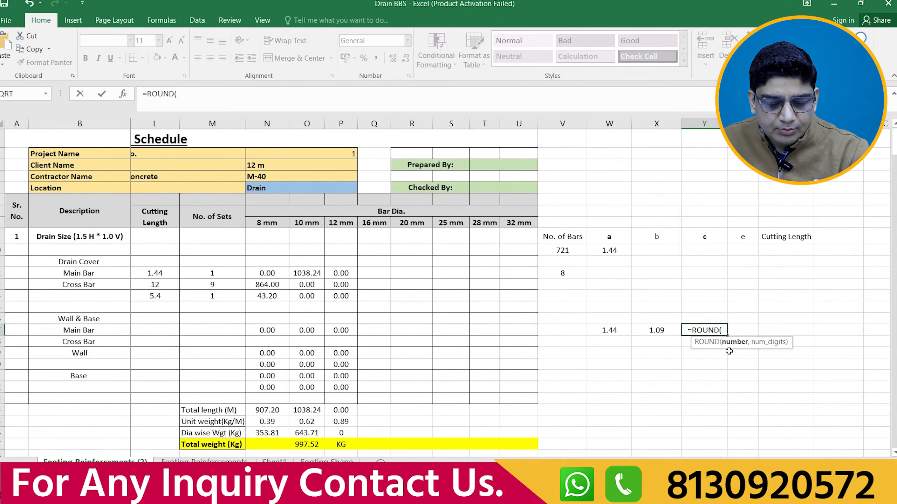
type(".1")
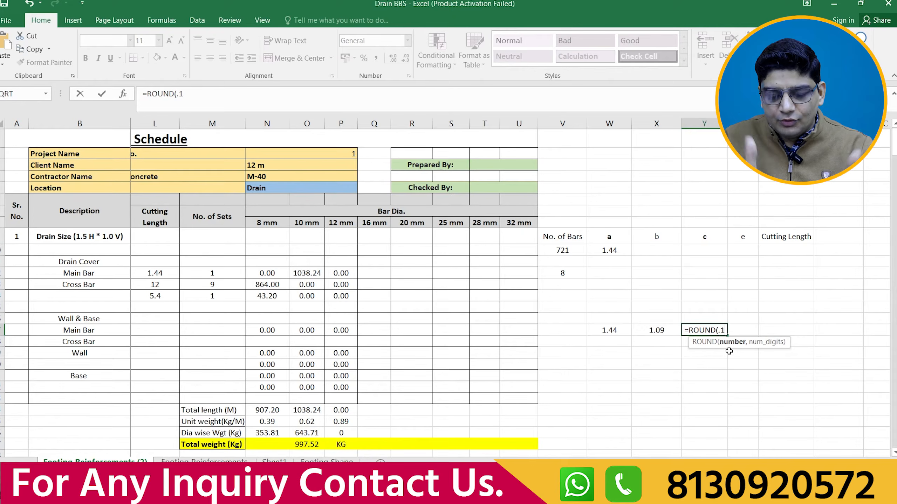
type("-0.03")
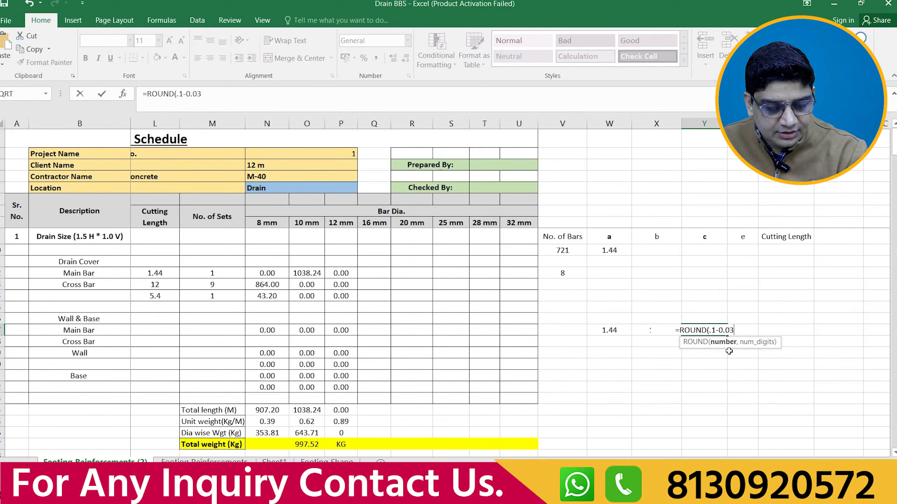
type("-0.0")
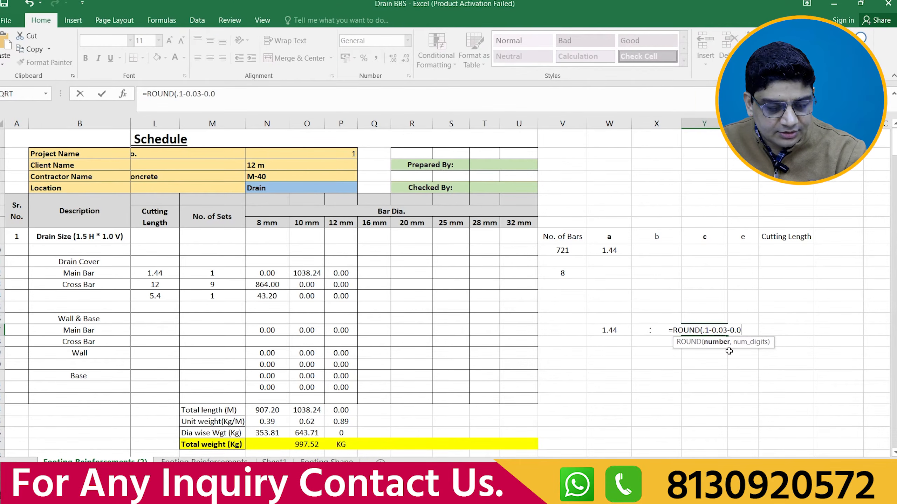
type("3,2)")
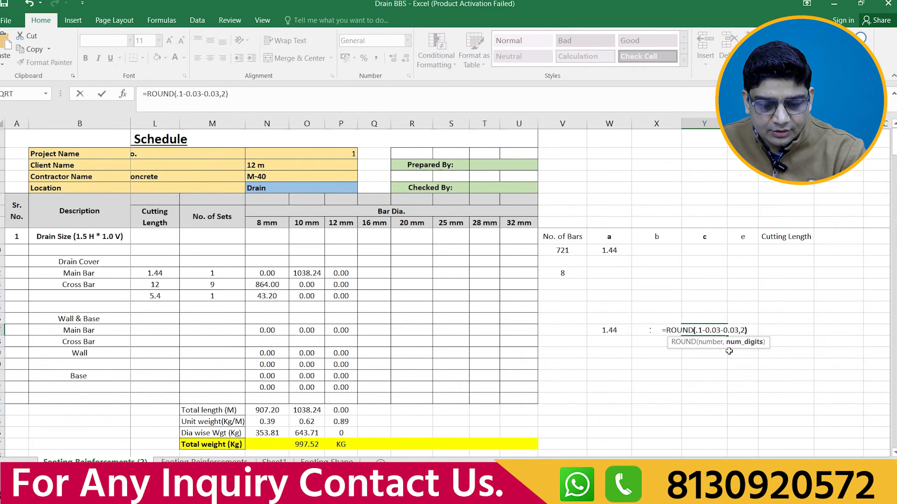
key("Return")
left_click(700, 329)
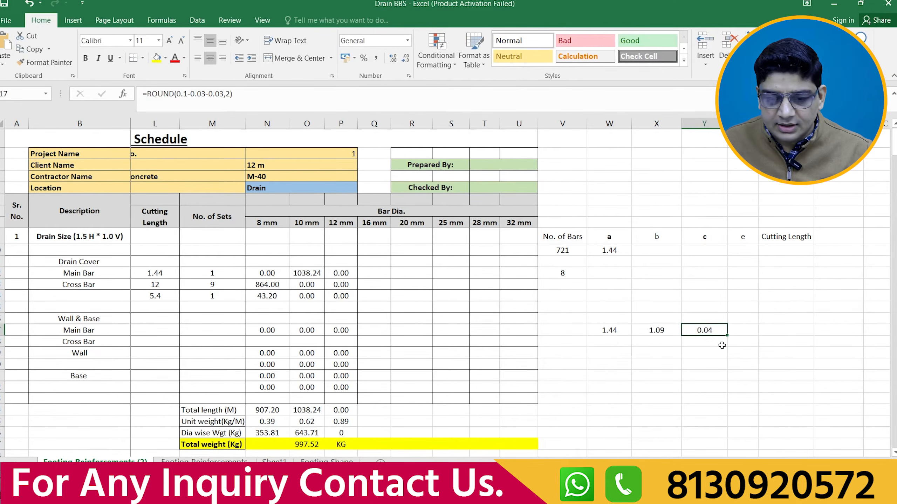
Step: Set the bar diameter of the wall and base main bar to 10 in C17
left_click_drag(682, 463, 682, 463)
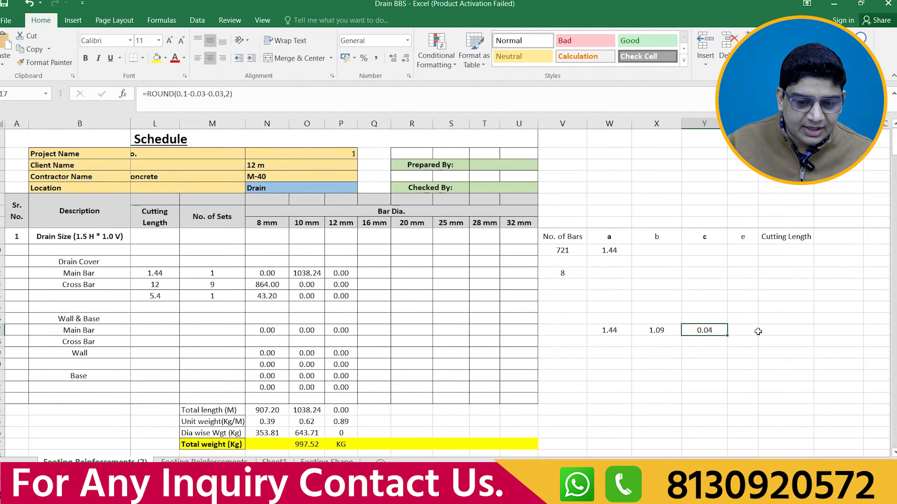
left_click_drag(683, 463, 650, 463)
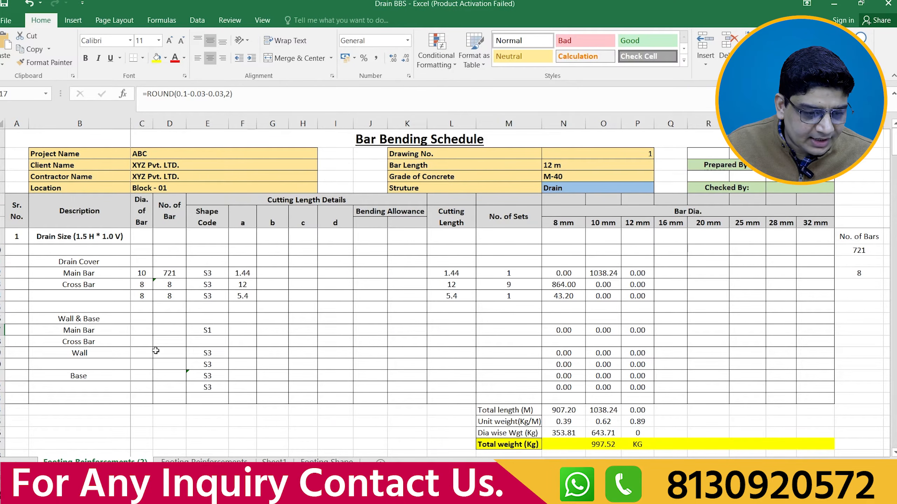
left_click(139, 330)
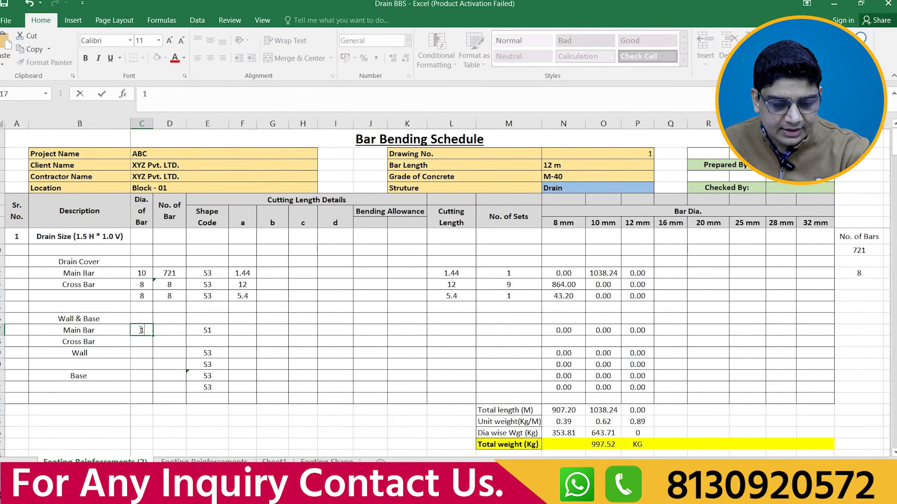
type("10")
key("Tab")
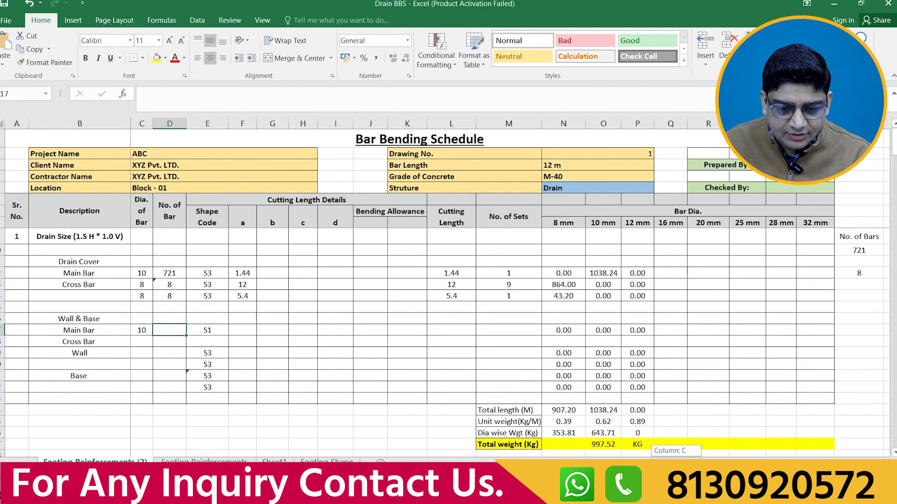
Step: Mark bar 1 and its 200mm spacing in the PDF, and calculate the wall and base main bar count in V17 as =ROUND(108/.2+1,0)
scroll(678, 448, "right", 5)
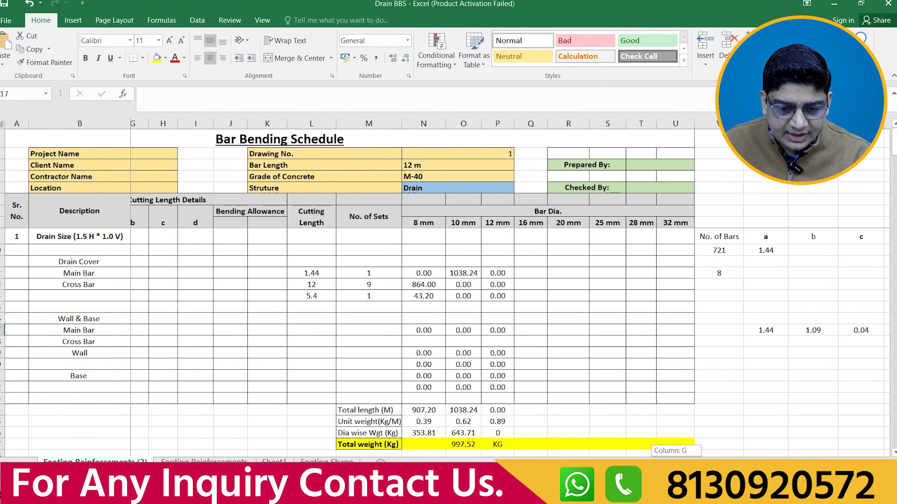
left_click(698, 250)
left_click(701, 332)
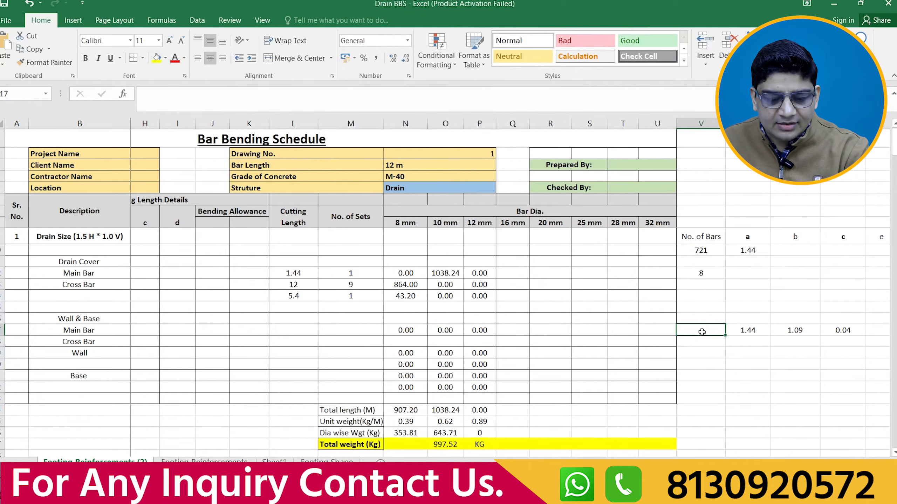
type("=ro")
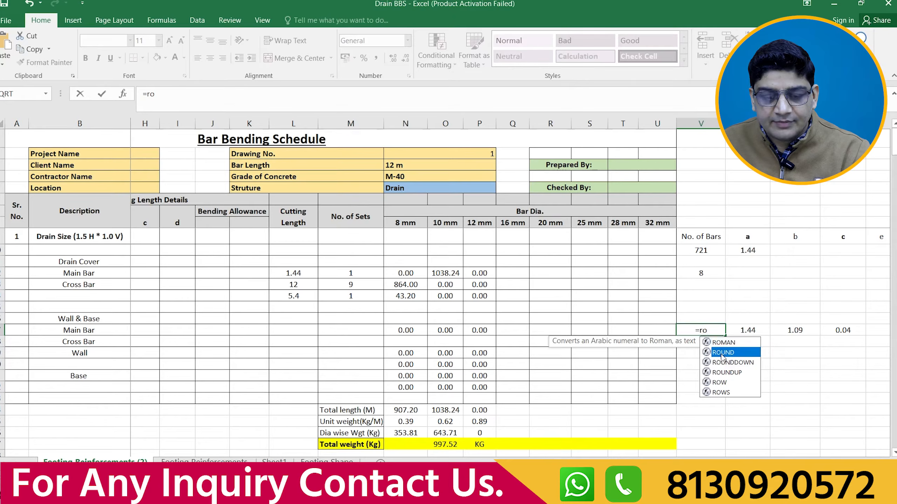
double_click(722, 353)
type("108/")
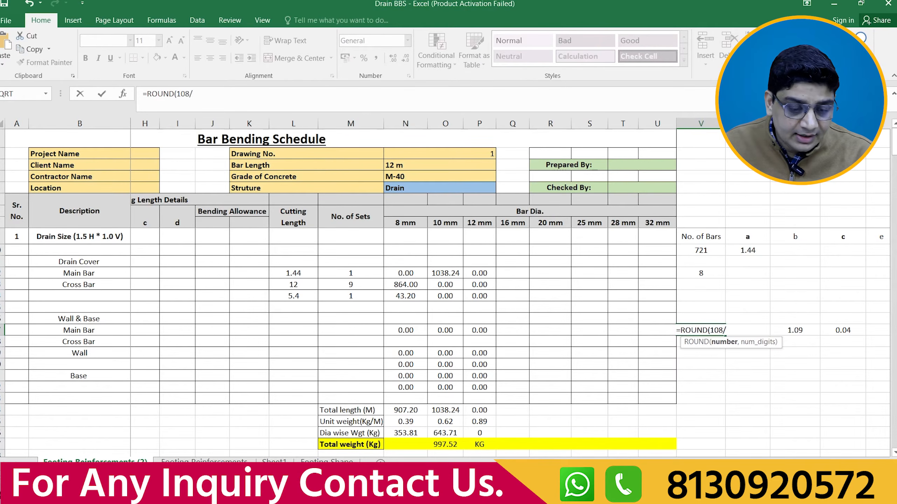
key("alt+Tab")
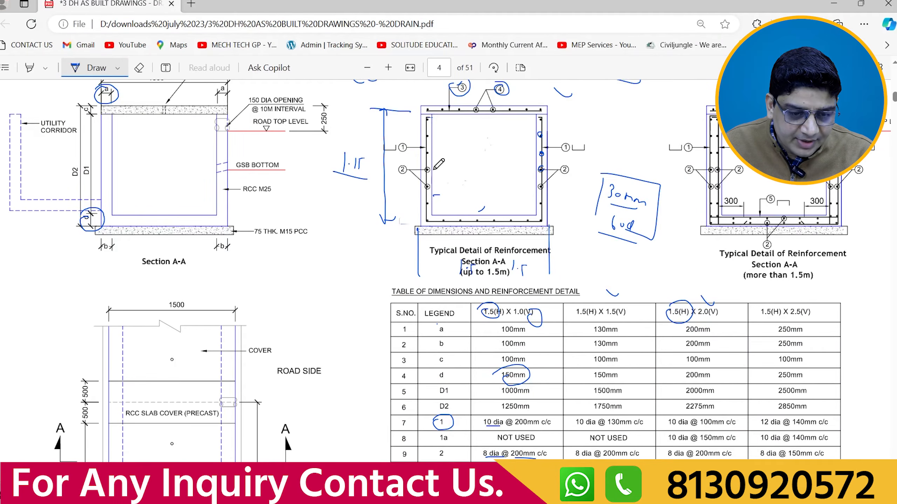
left_click_drag(388, 146, 403, 153)
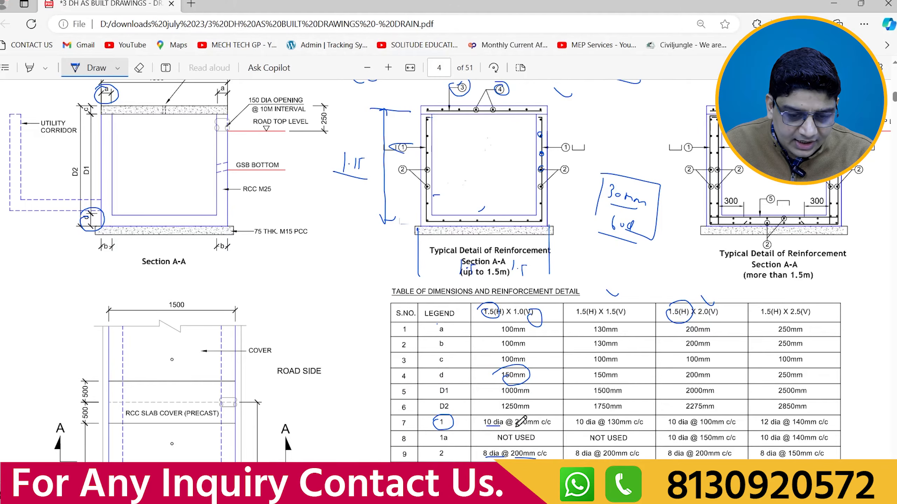
left_click_drag(518, 427, 544, 425)
key("alt+Tab")
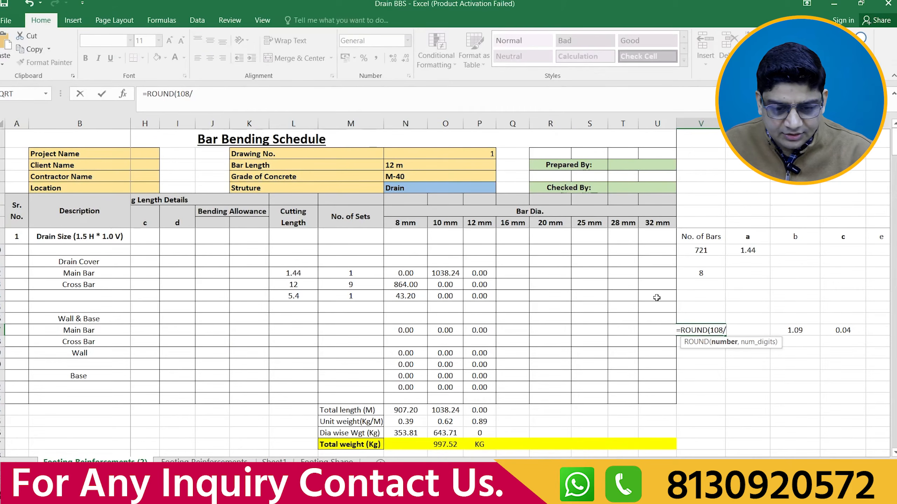
type(".2+")
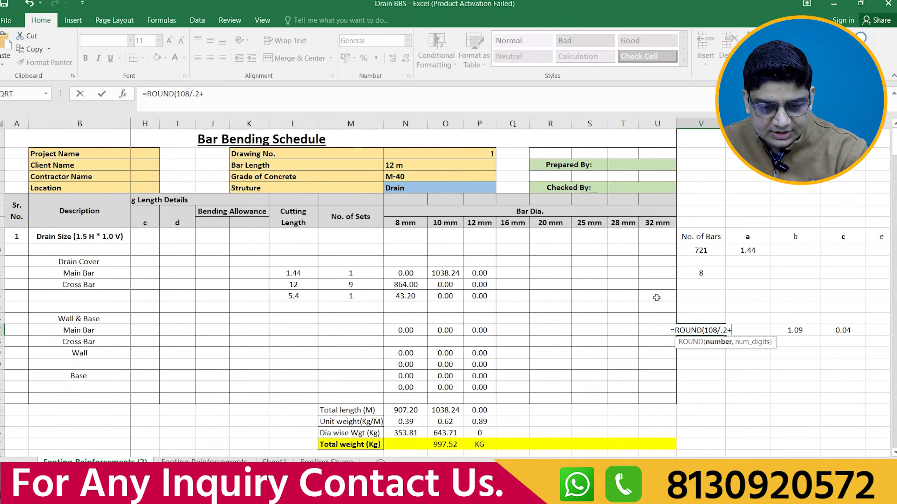
type("1,0)")
key("Return")
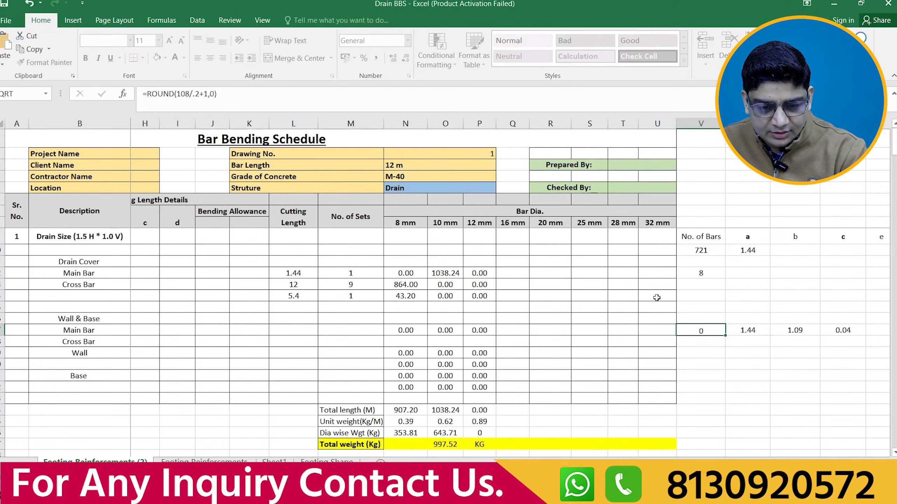
Step: Compare the bar count formulas of the cover main bar in V10 and the wall and base main bar in V17
left_click_drag(779, 446, 671, 456)
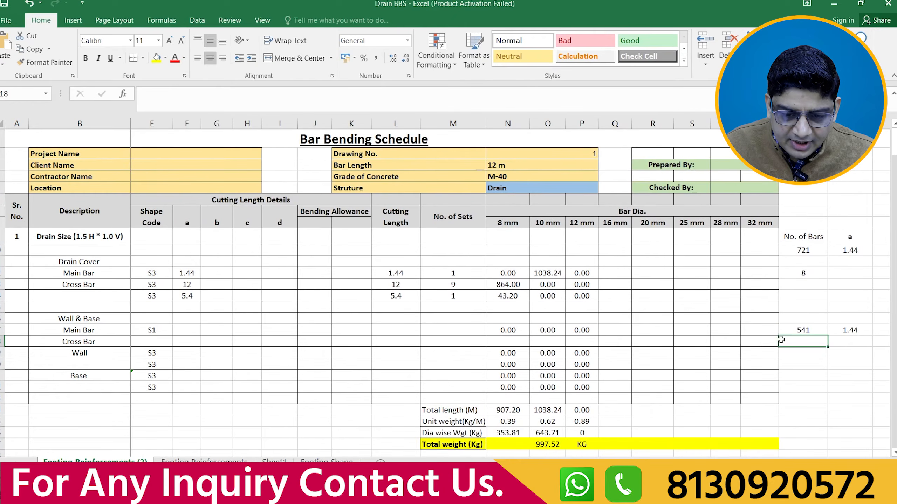
left_click(789, 332)
left_click(798, 251)
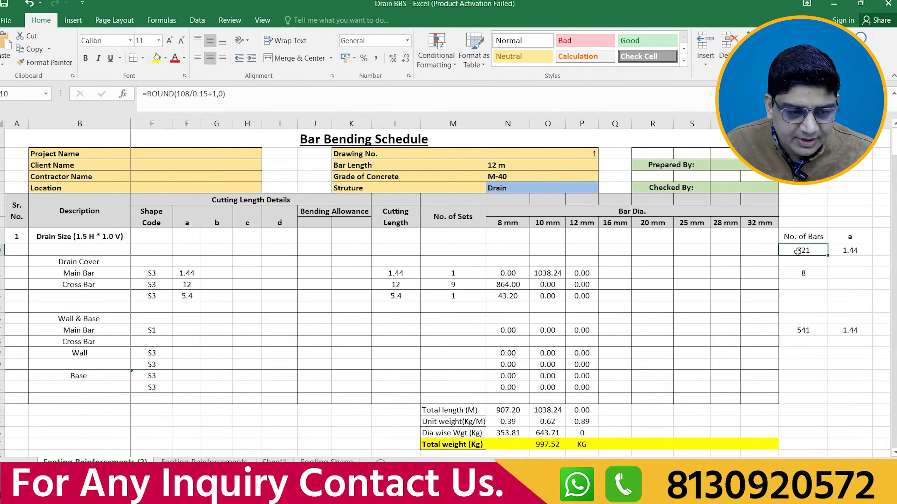
left_click(799, 328)
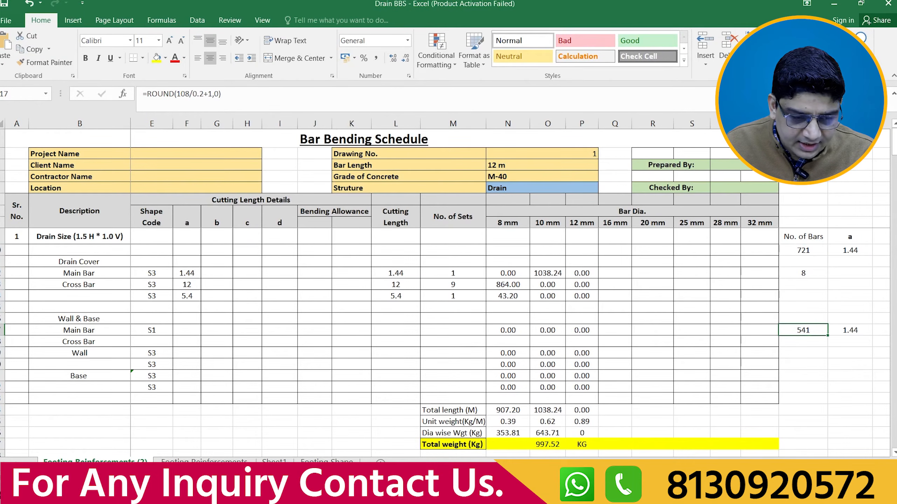
scroll(230, 298, "left", 2)
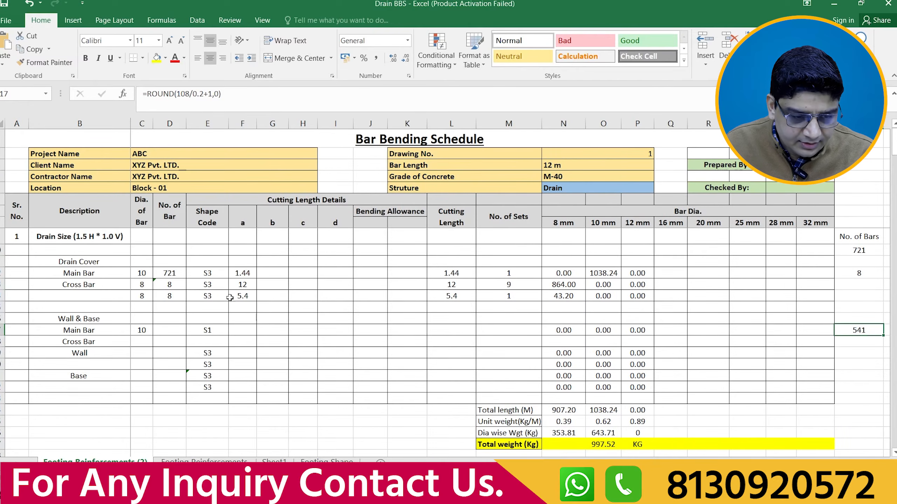
Step: Link the wall and base main bar's number of bars in D17 to the calculated count with =V17
left_click(179, 327)
type("=")
left_click(855, 331)
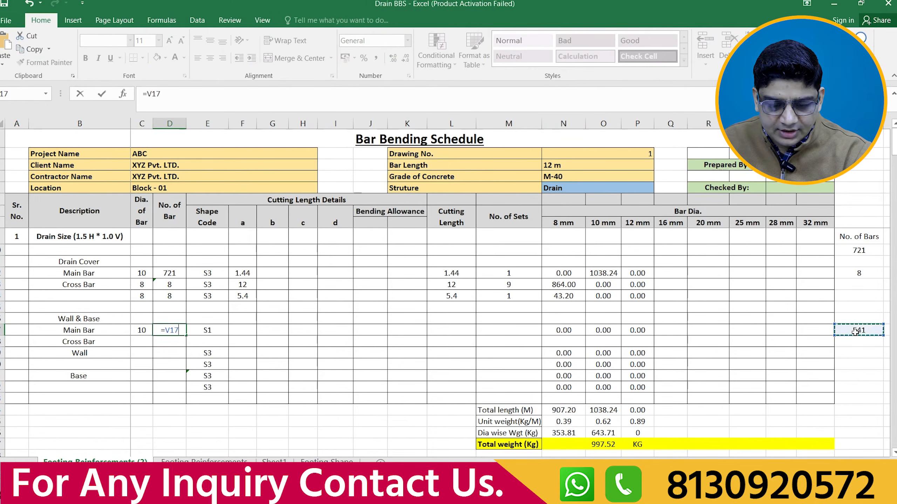
key("Return")
Step: Link dimensions a and b of the wall and base main bar in F17 and G17 to the calculated values in W17 and X17
left_click(242, 329)
type("=")
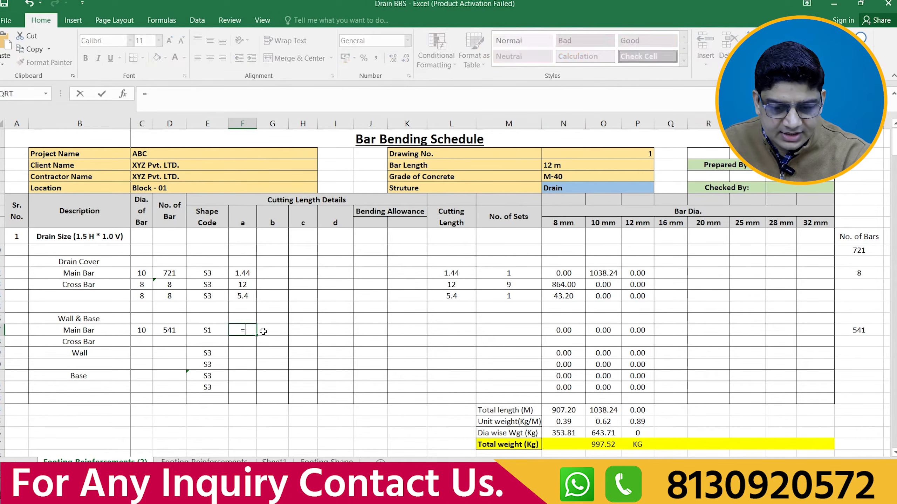
scroll(494, 295, "right", 4)
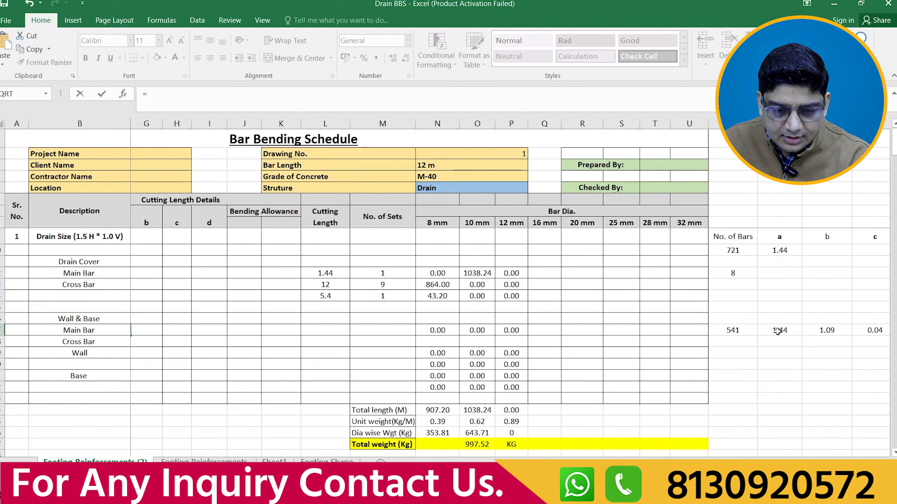
left_click(778, 331)
key("Return")
left_click(175, 333)
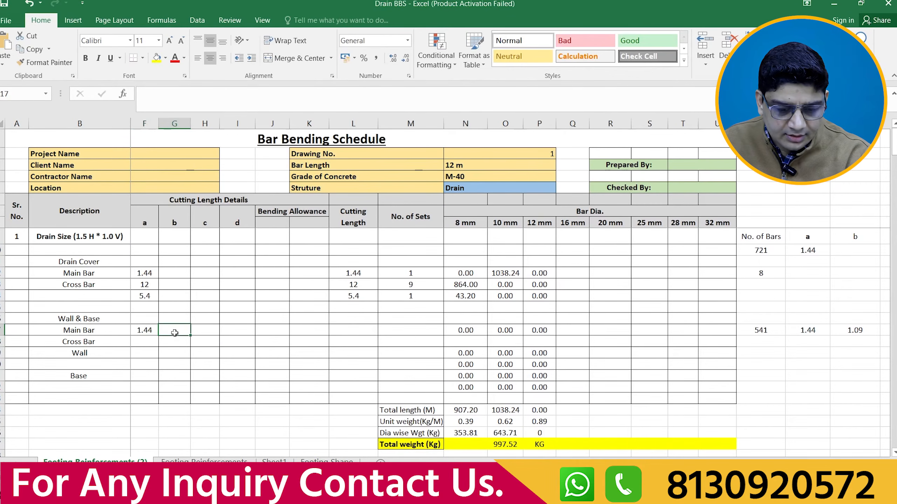
type("=")
left_click(850, 330)
key("Return")
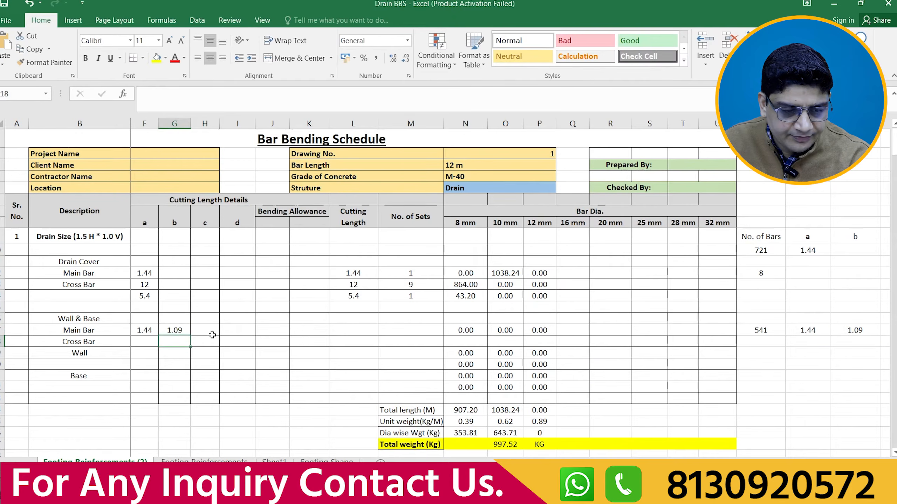
Step: Link dimension c of the wall and base main bar in H17 to the calculated value in Y17
left_click(213, 332)
type("=")
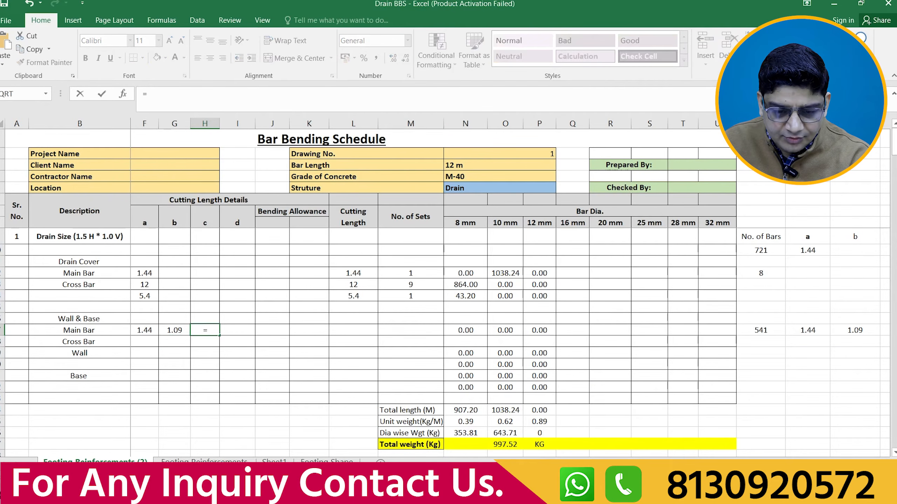
scroll(726, 401, "right", 3)
left_click(704, 331)
key("Return")
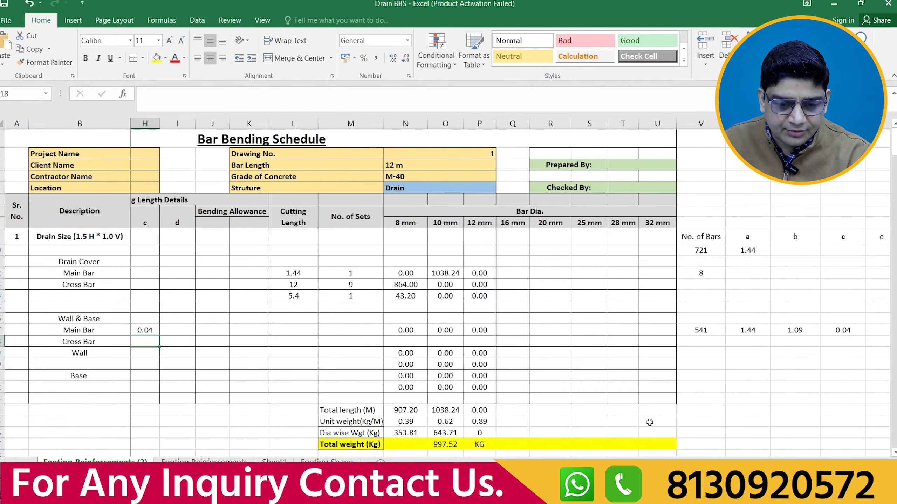
Step: Check the bends of shape S1 on the Footing Shape sheet and calculate the main bar's bending allowance in J17 as =ROUND(4*2*0.01,2)
scroll(649, 423, "left", 3)
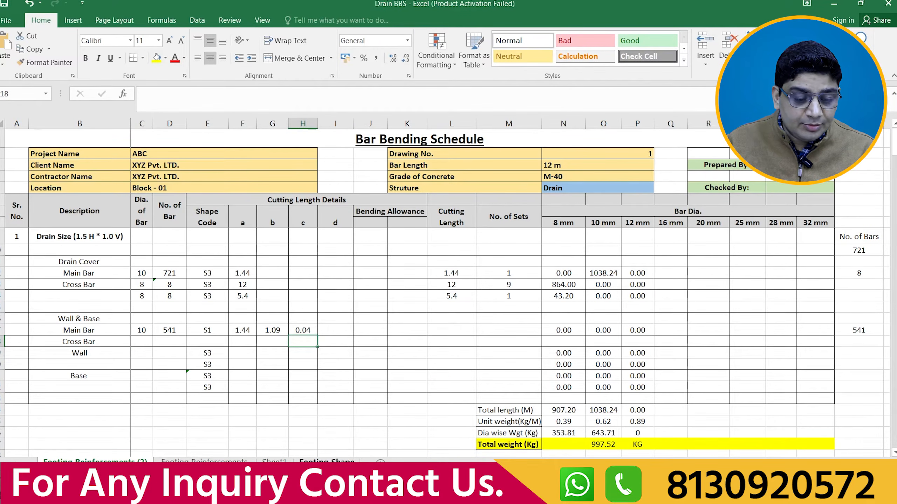
left_click(326, 462)
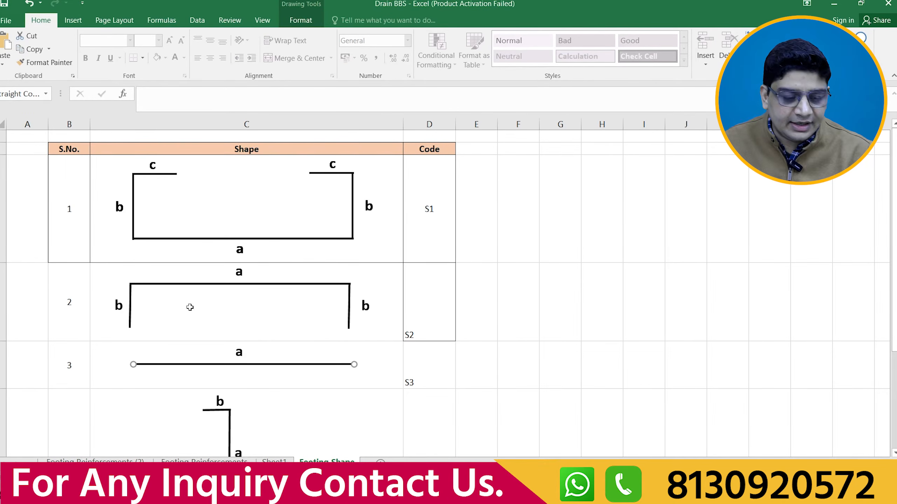
left_click(95, 461)
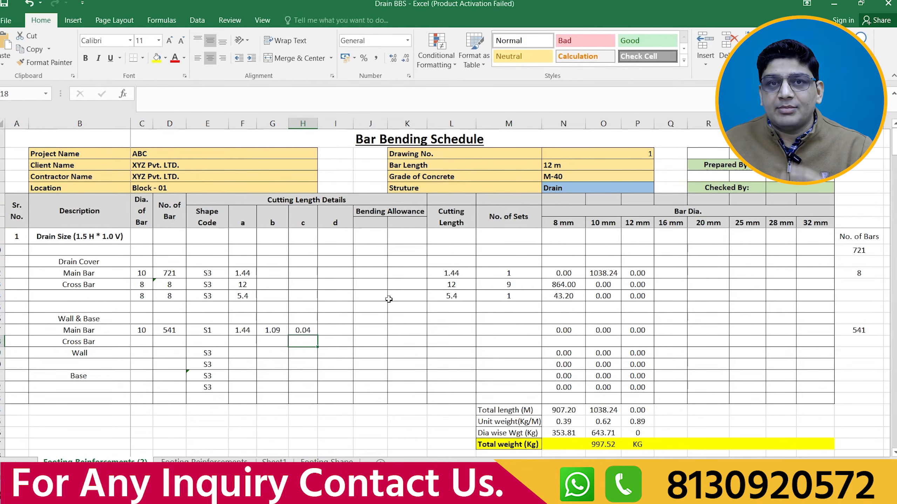
left_click(370, 331)
type("=ROUND(")
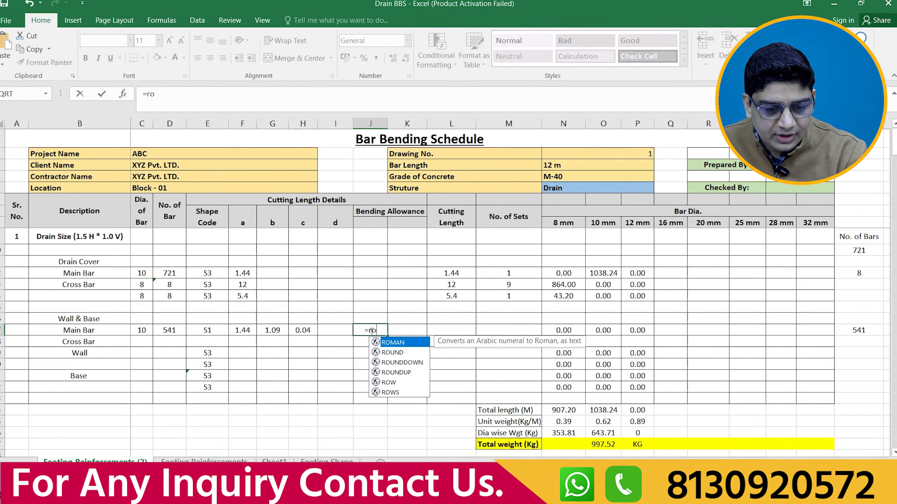
type("4")
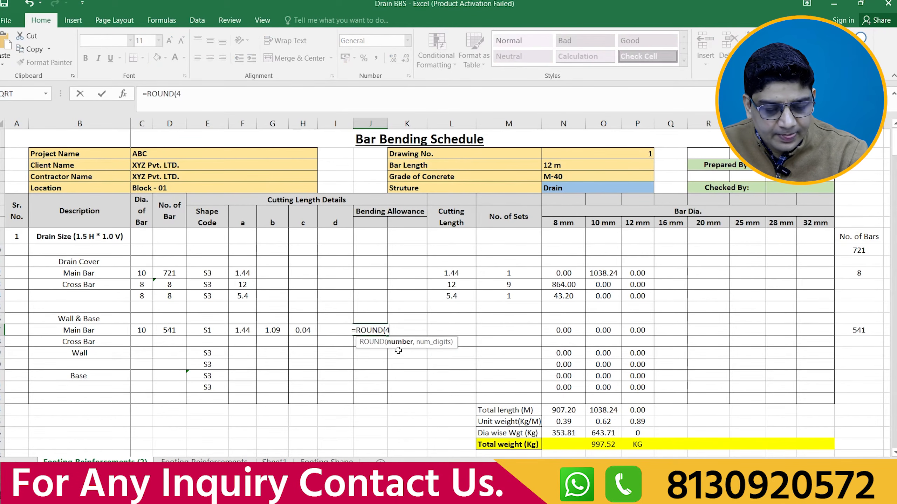
type("*")
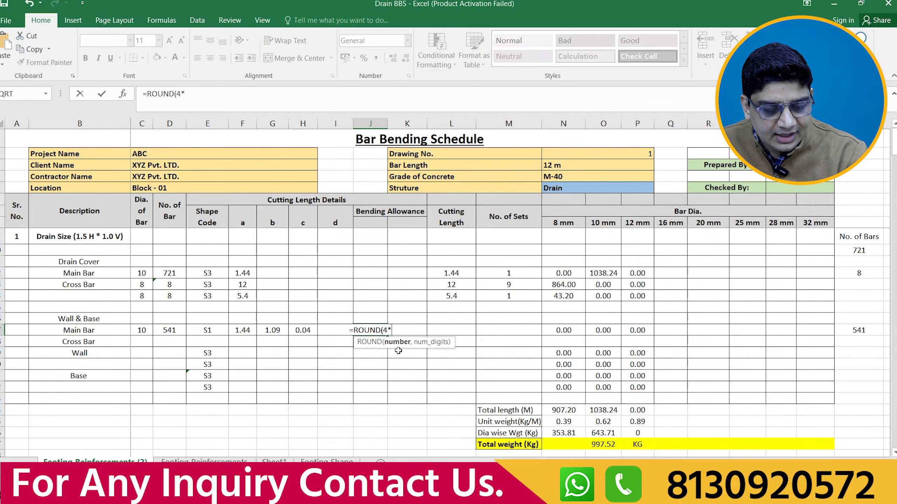
type("2*0")
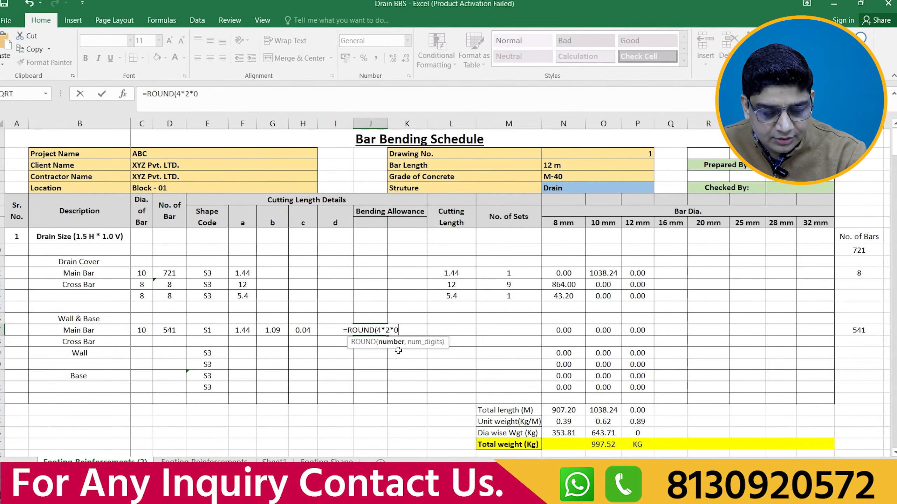
type(".01,2)")
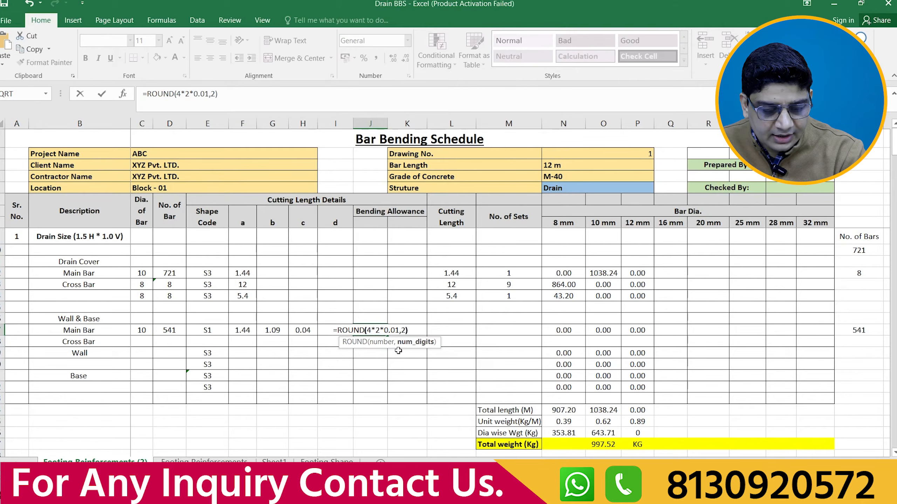
key("Return")
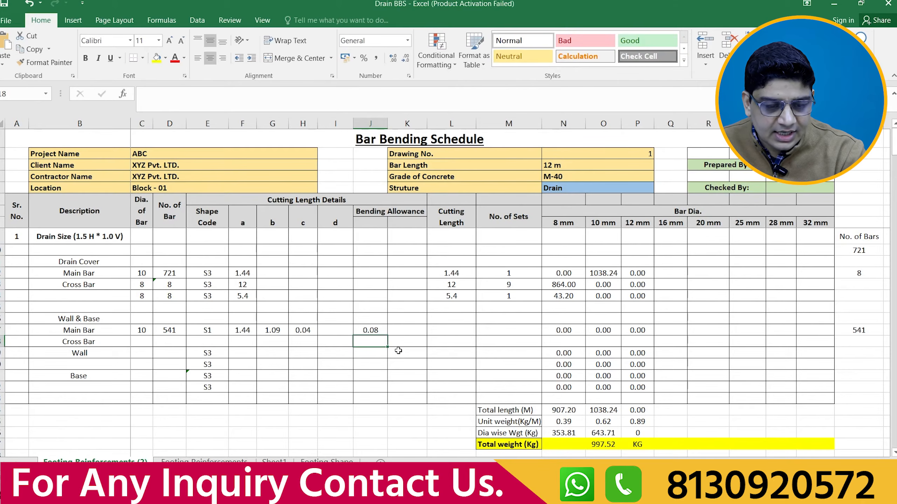
left_click(374, 330)
Step: Calculate the wall and base main bar's cutting length in L17 as =F17+G17+G17+H17+H17-J17
left_click(448, 329)
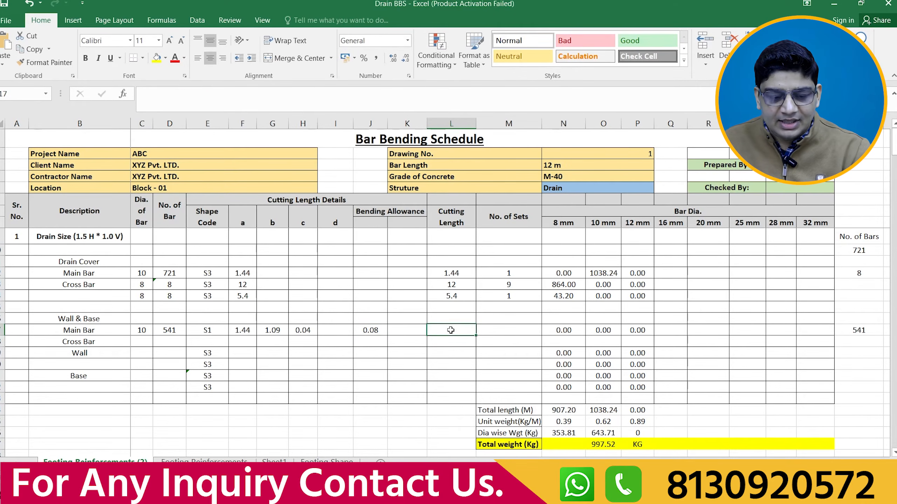
type("=")
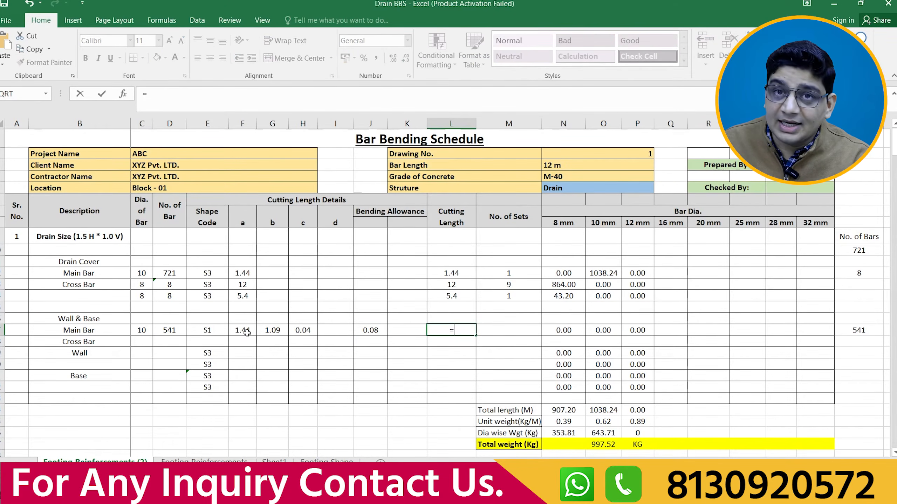
left_click(247, 332)
type("+")
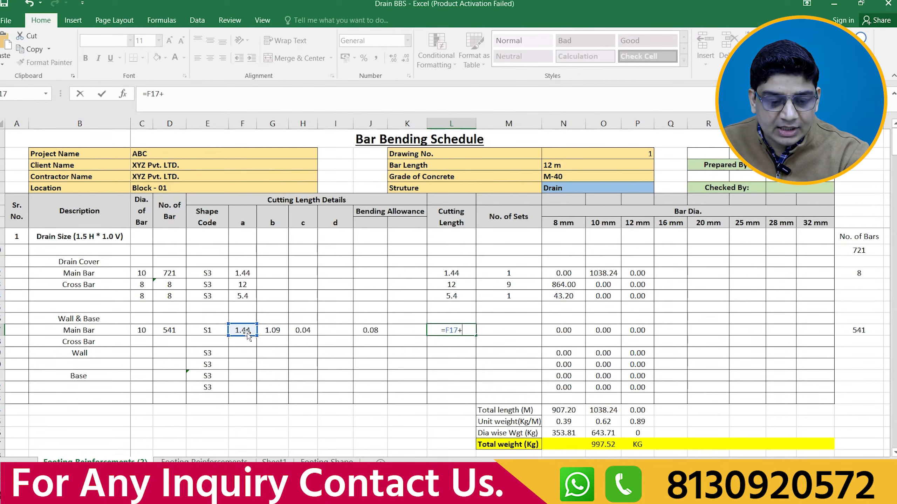
left_click(274, 328)
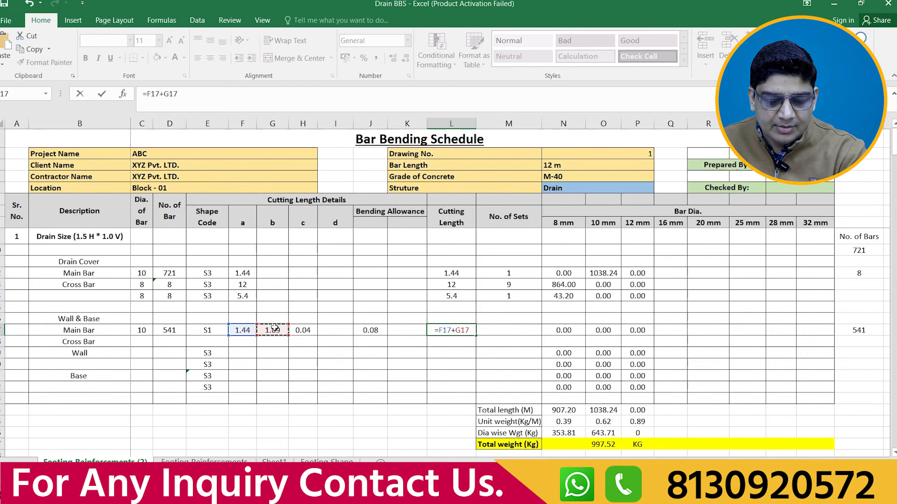
type("+")
left_click(272, 328)
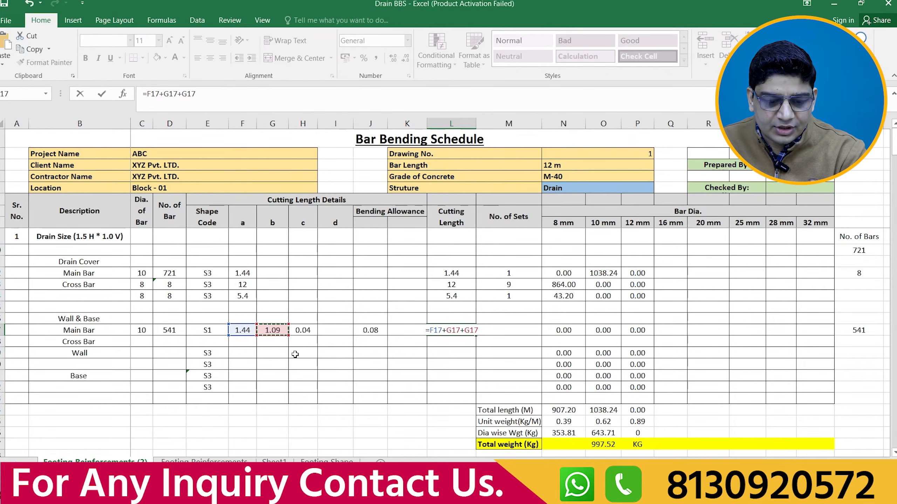
type("+")
left_click(304, 330)
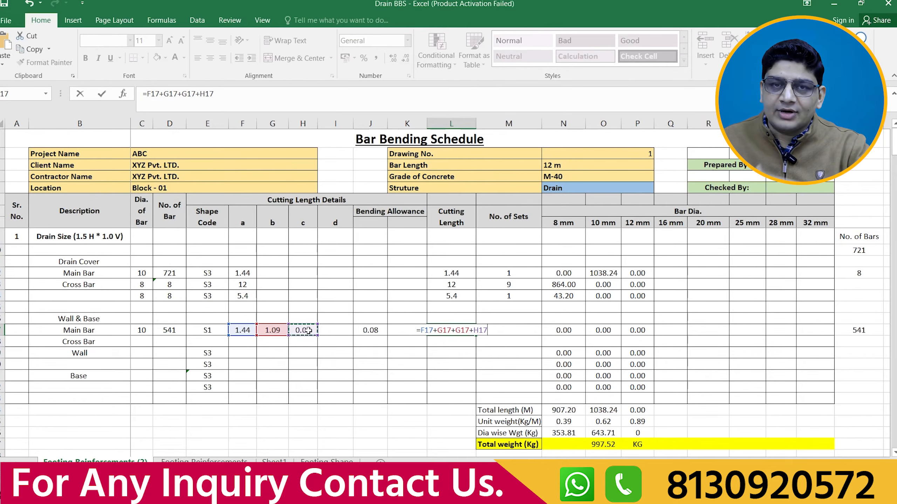
type("+")
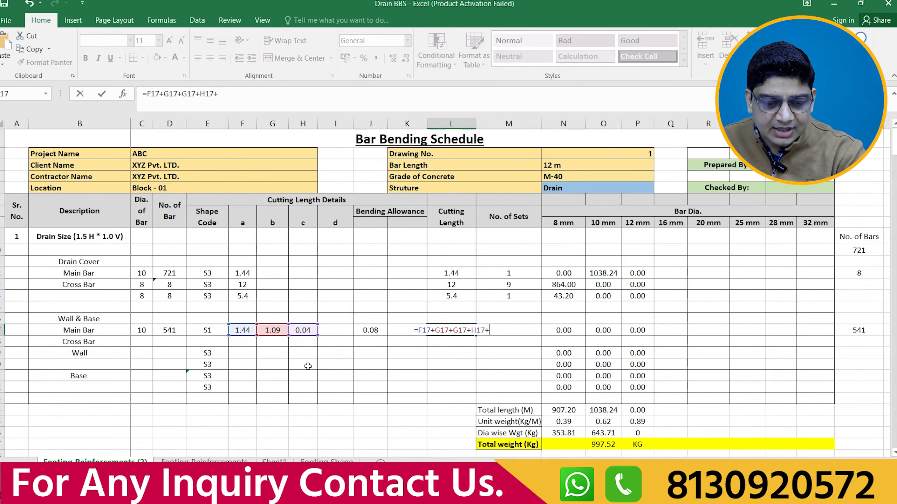
left_click(300, 332)
type("-")
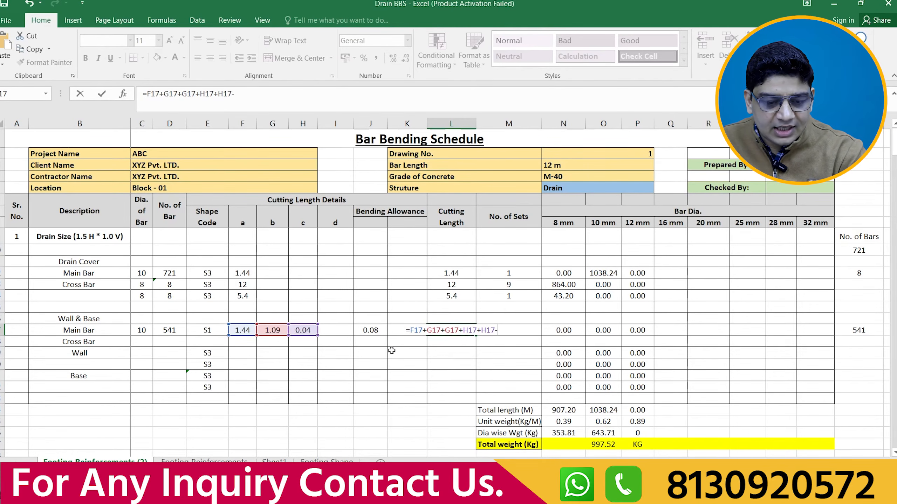
left_click(360, 329)
key("Return")
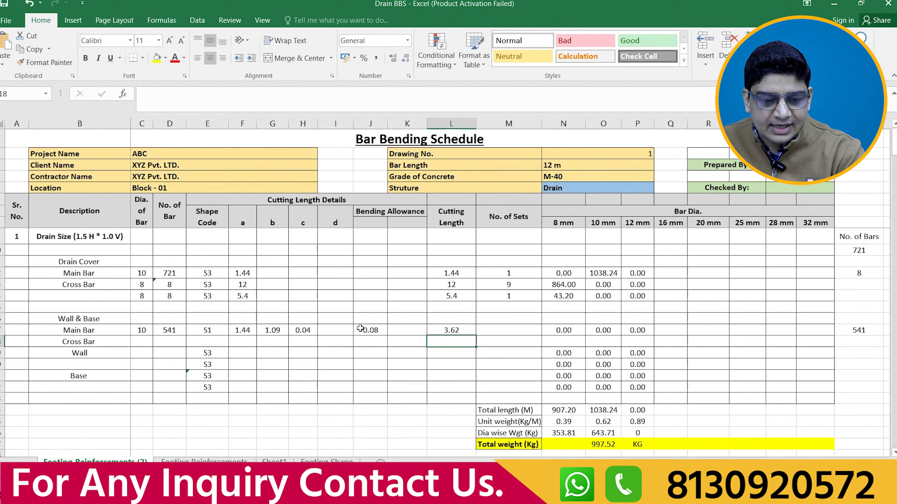
left_click(457, 328)
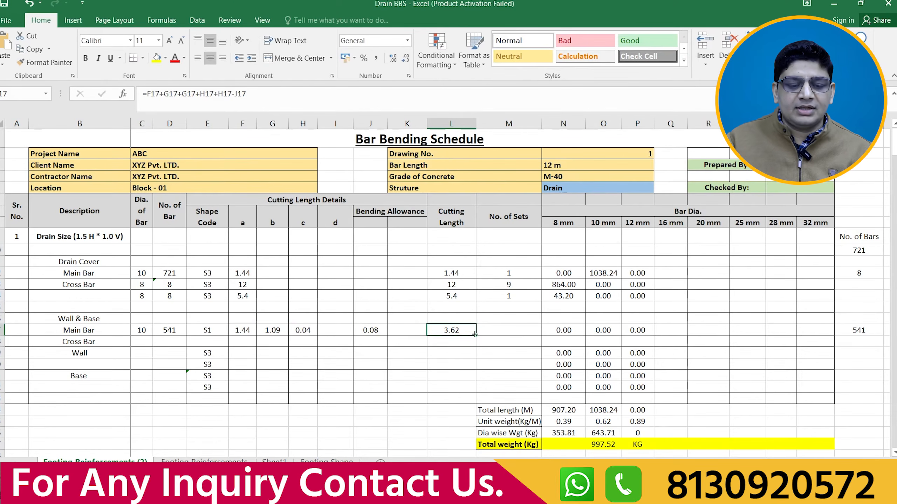
Step: Set the number of sets of the wall and base main bar to 1 in M17 and check its 10 mm length formula in O17
left_click(515, 330)
type("1")
left_click(511, 352)
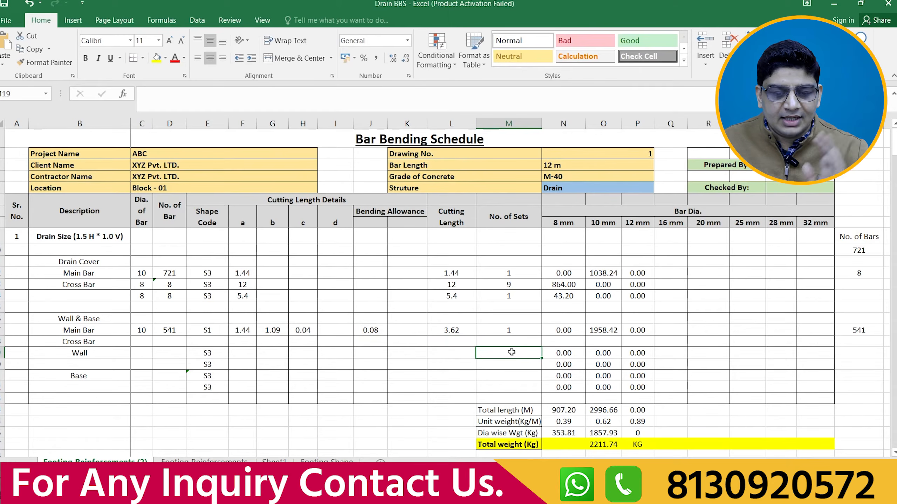
left_click(603, 331)
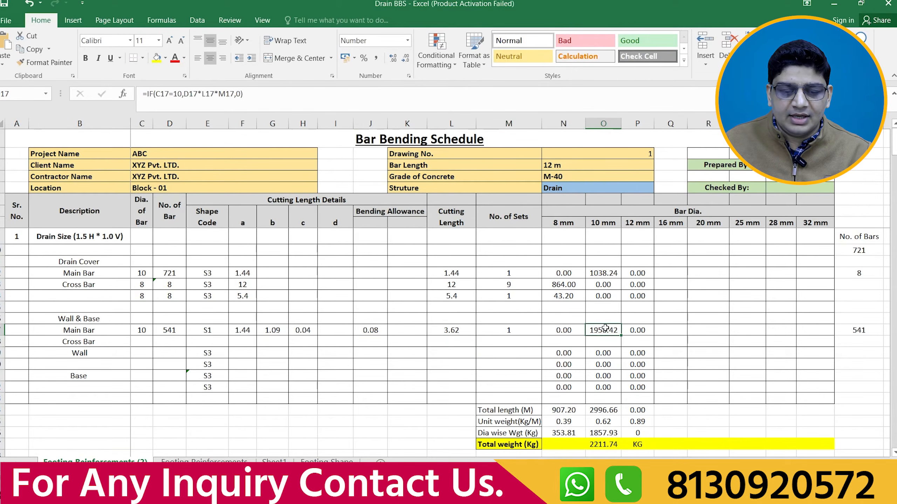
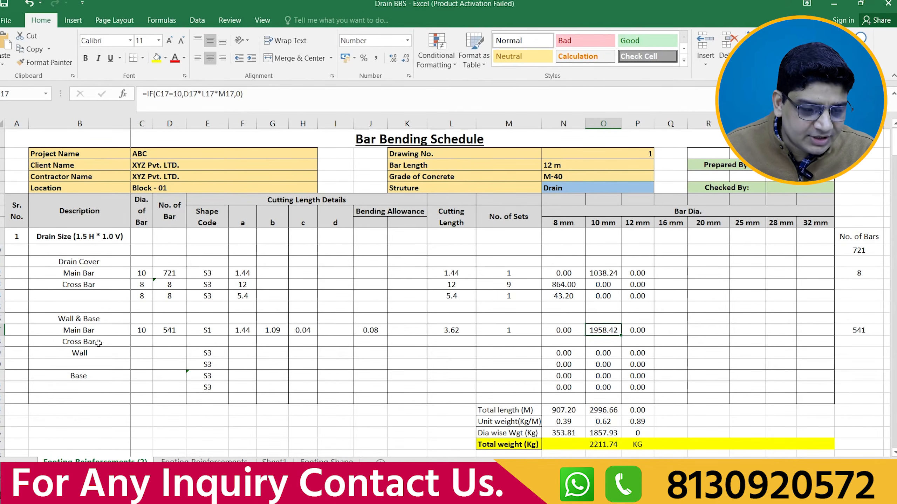
Step: Copy the two drain cover cross bar rows, C13:P14, into the wall cross bar rows starting at C19
left_click_drag(136, 283, 446, 291)
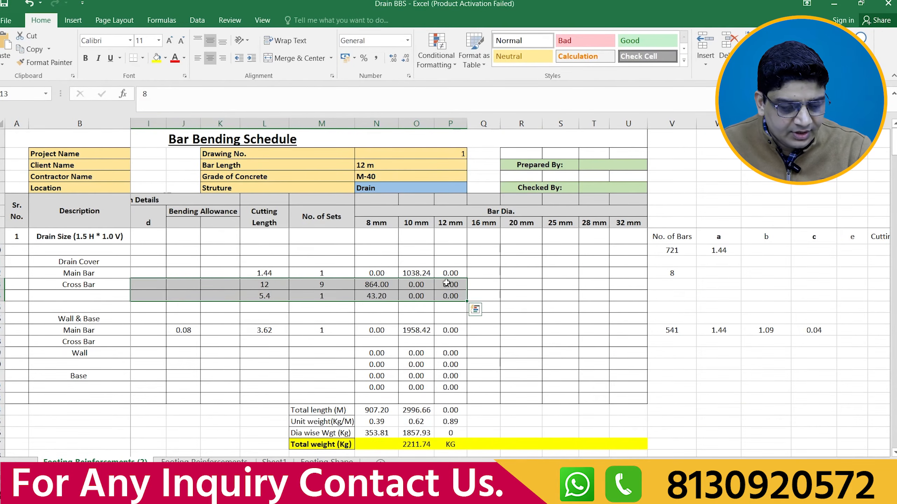
key("ctrl+c")
scroll(99, 397, "left", 3)
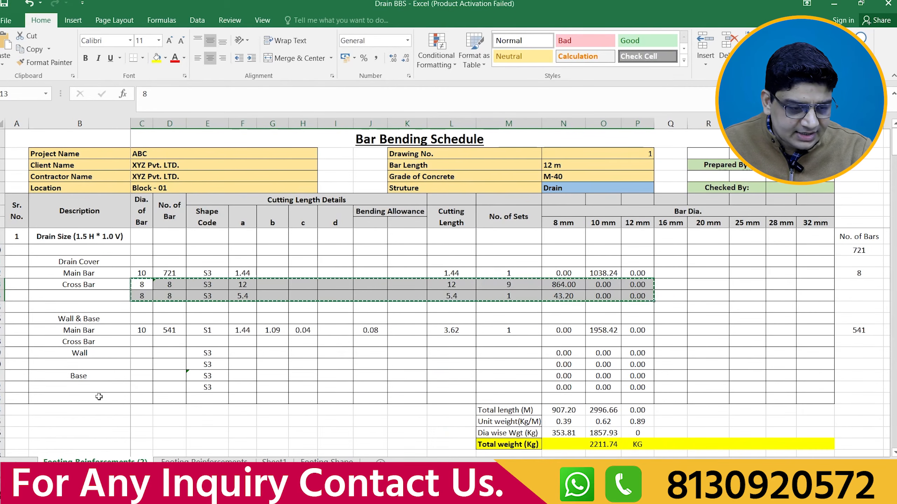
left_click(144, 350)
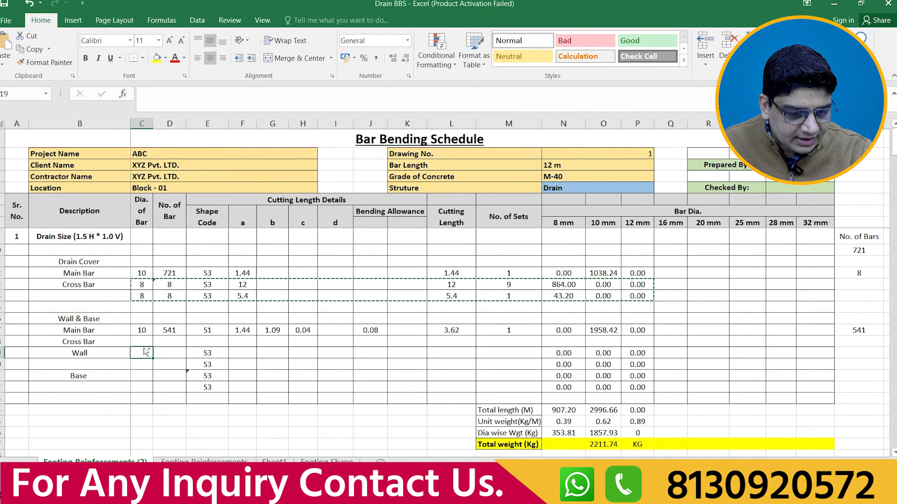
key("ctrl+v")
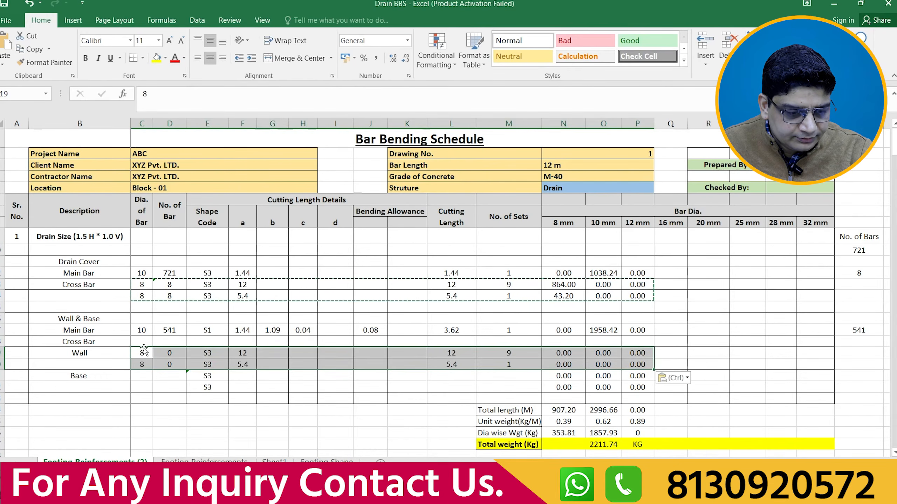
Step: Copy the second wall cross bar row, C20:P20, into the first base cross bar row starting at C21
left_click_drag(142, 364, 637, 366)
key("ctrl+c")
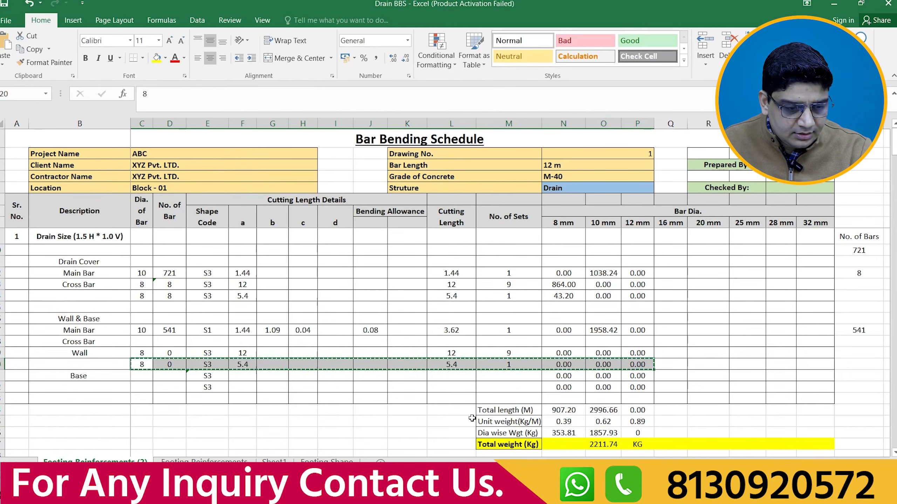
left_click(147, 373)
key("ctrl+v")
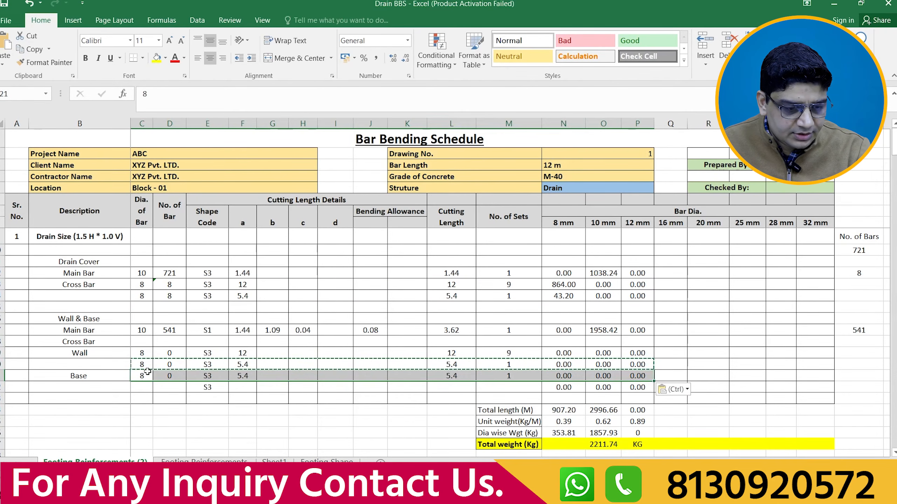
left_click_drag(142, 364, 653, 364)
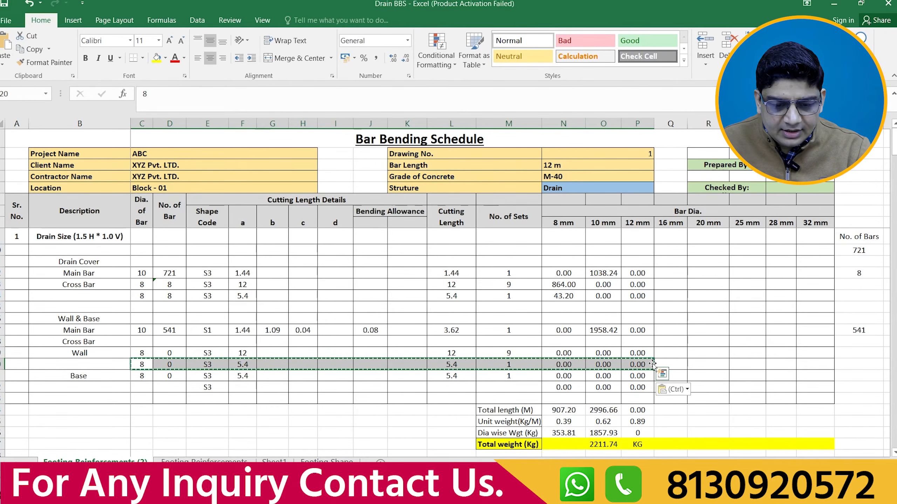
key("Delete")
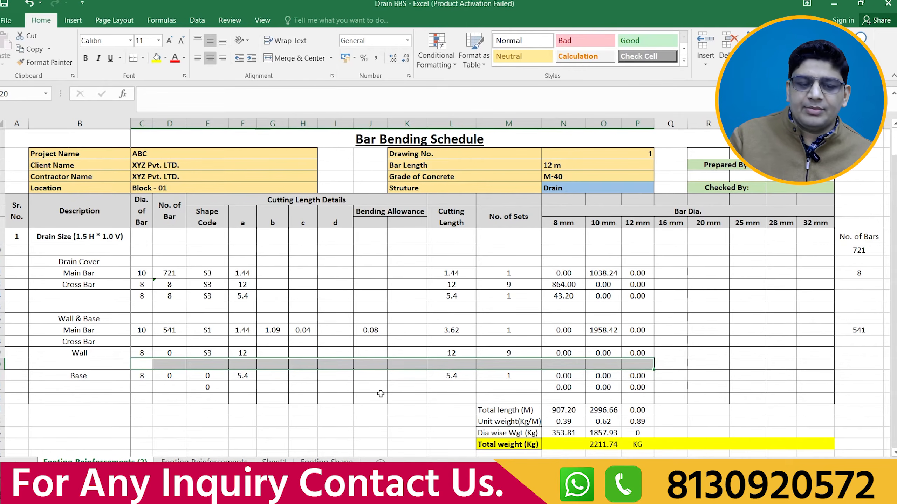
left_click(516, 353)
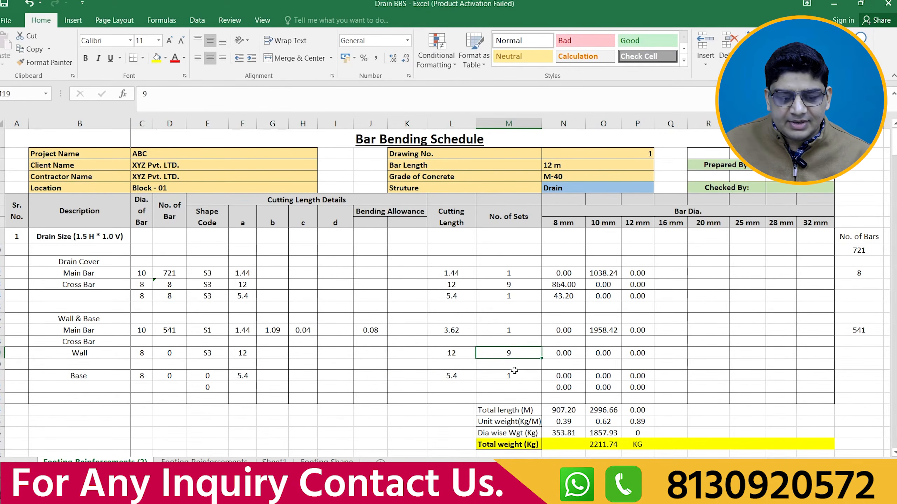
left_click(514, 375)
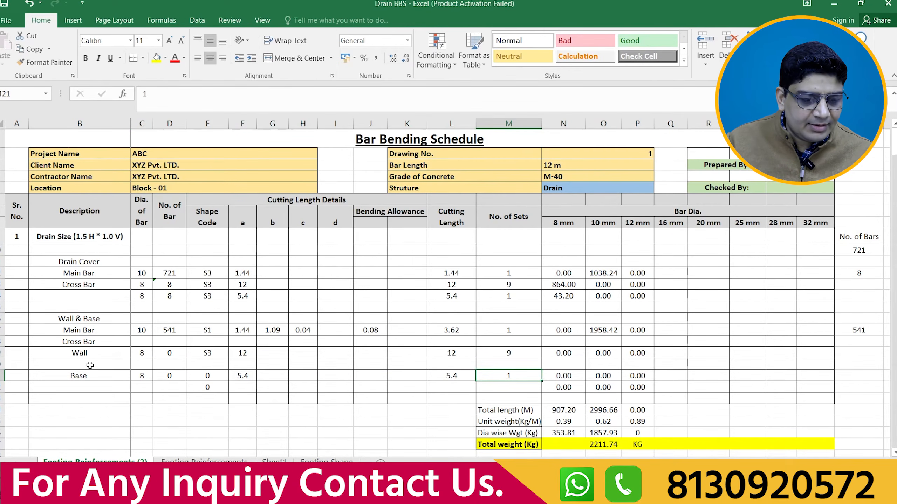
key("ctrl+z")
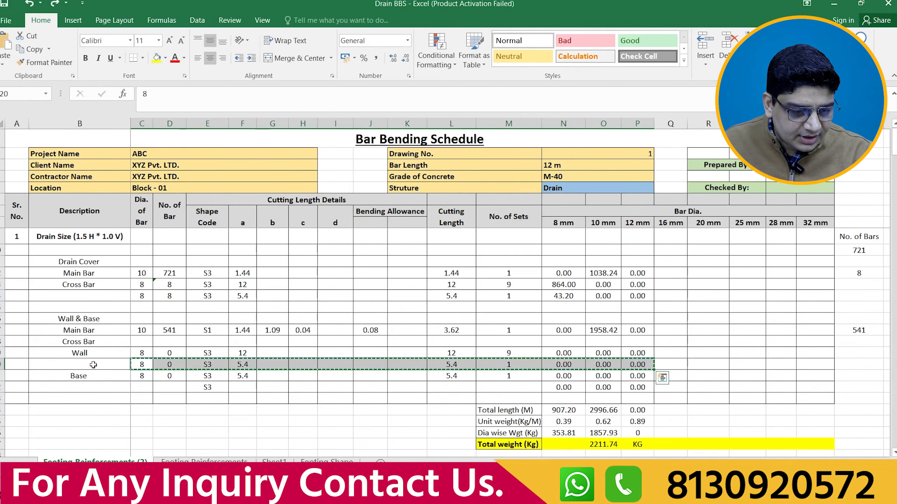
Step: Clear the first base cross bar row, C21:P21, and copy the two wall cross bar rows, C19:P20, into the base rows starting at C21
left_click(174, 388)
left_click_drag(141, 376, 634, 373)
key("Delete")
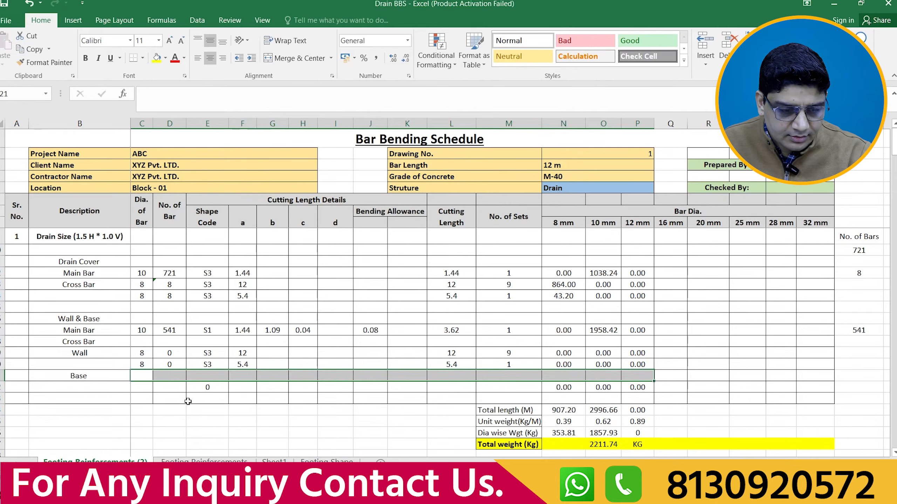
left_click(144, 373)
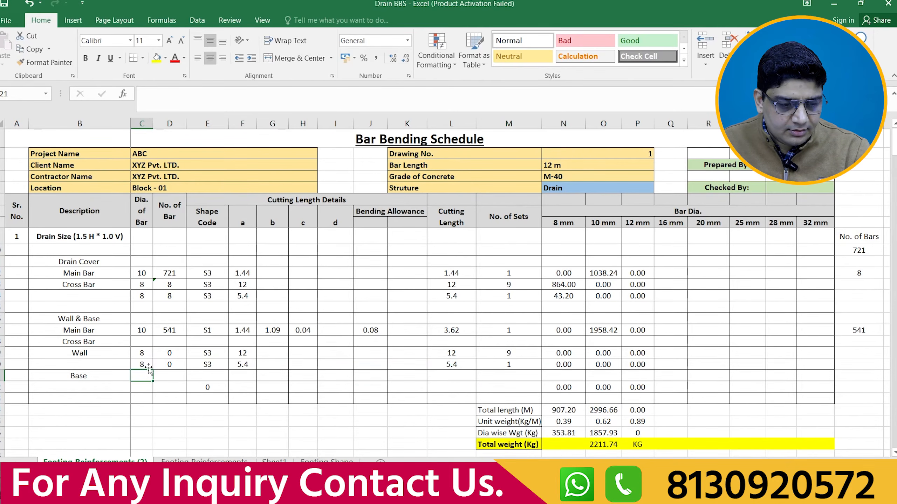
left_click_drag(143, 354, 636, 371)
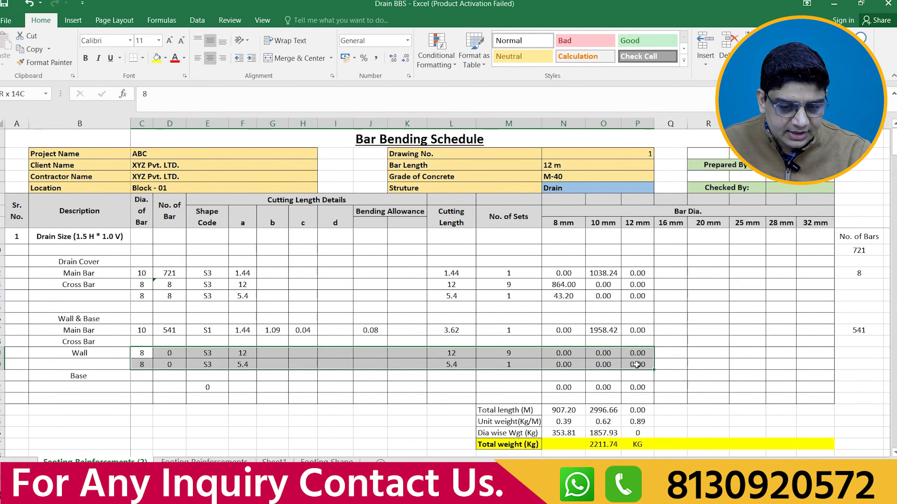
key("ctrl+c")
left_click(142, 377)
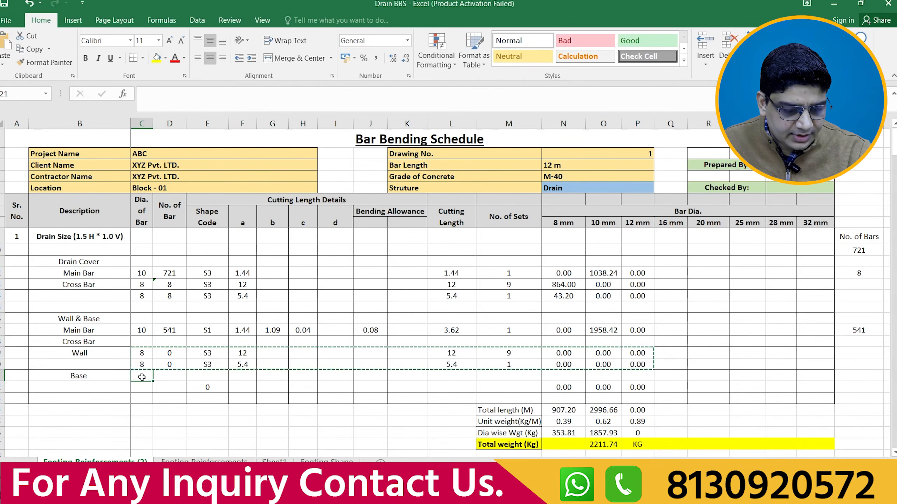
key("ctrl+v")
left_click_drag(195, 385, 242, 387)
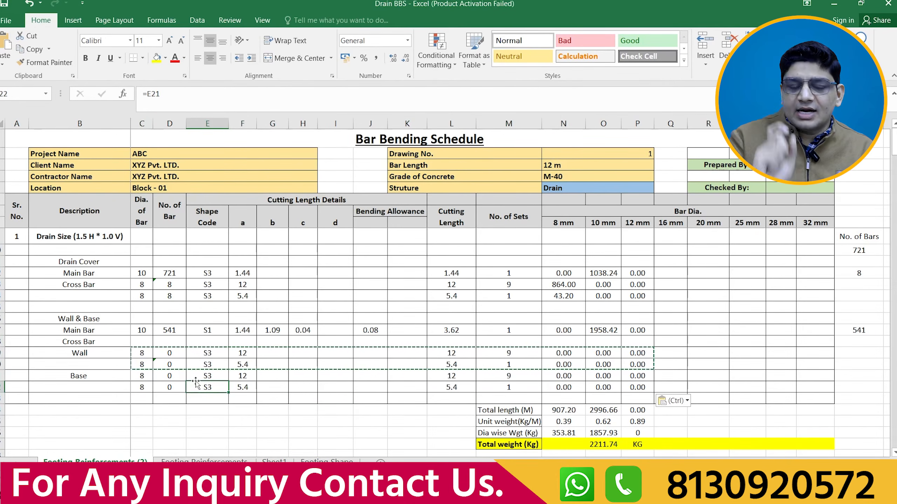
Step: Switch to the drain drawing PDF, circle bar mark 2 on the wall section, and check its spacing and the wall height
left_click(170, 353)
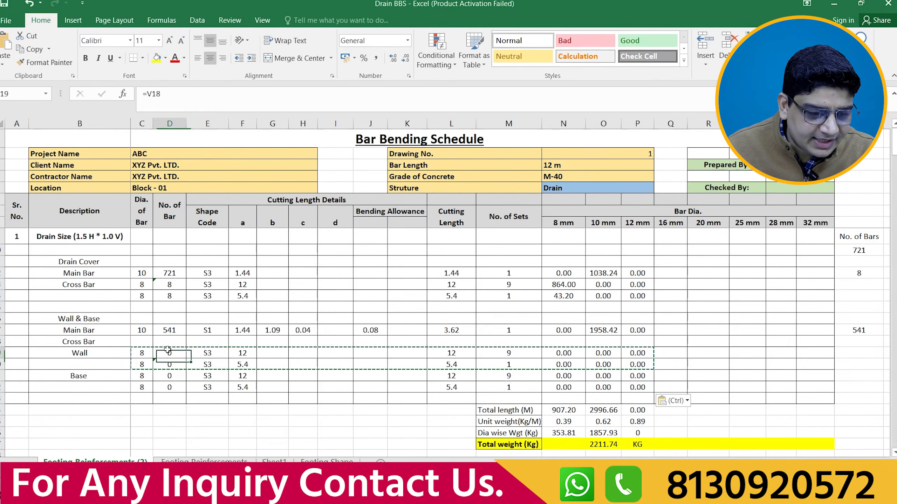
key("alt+Tab")
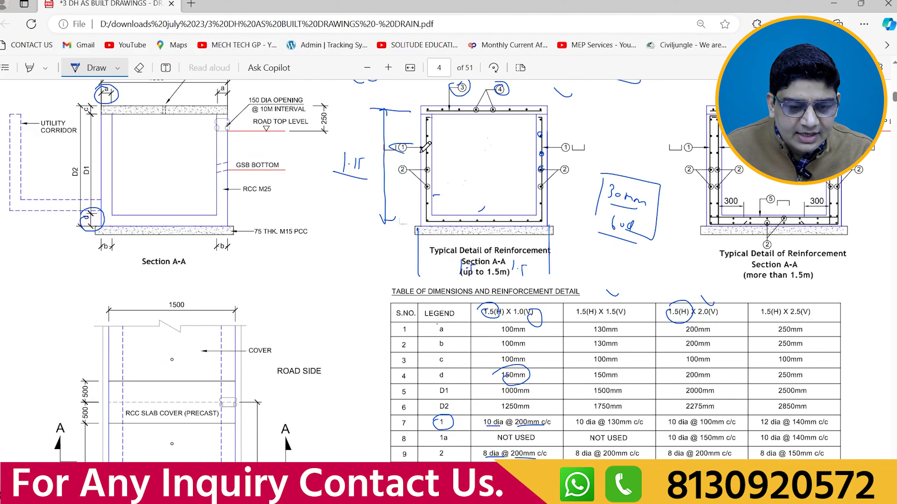
mouse_move(401, 162)
left_mouse_down()
mouse_move(397, 173)
mouse_move(409, 166)
left_mouse_up()
scroll(469, 332, "down", 2)
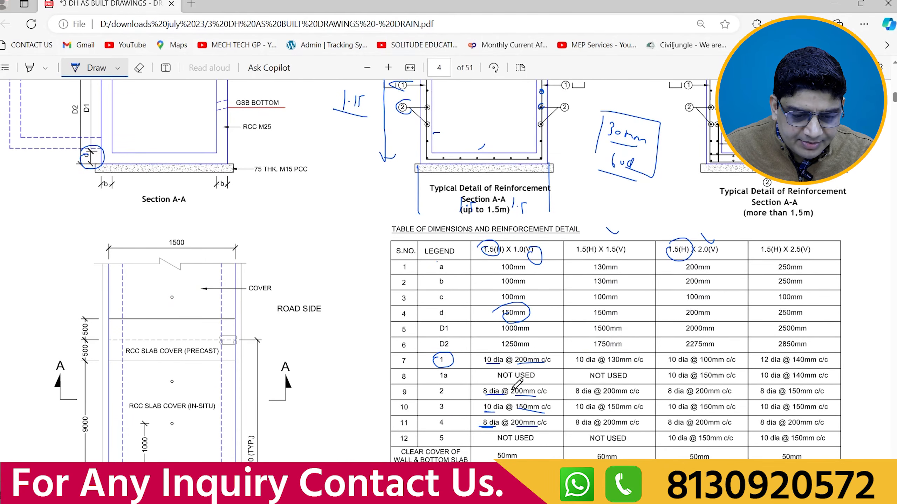
scroll(526, 384, "up", 2)
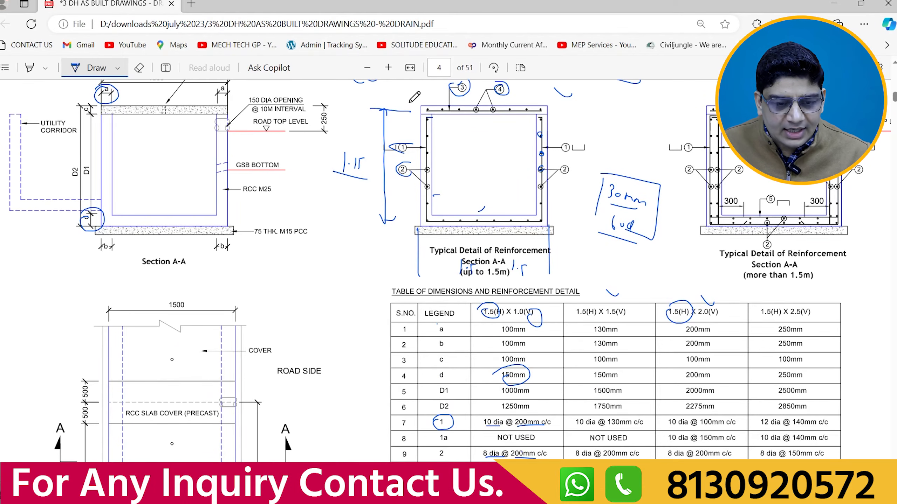
mouse_move(338, 143)
left_mouse_down()
mouse_move(363, 150)
mouse_move(328, 166)
mouse_move(344, 141)
left_mouse_up()
key("alt+Tab")
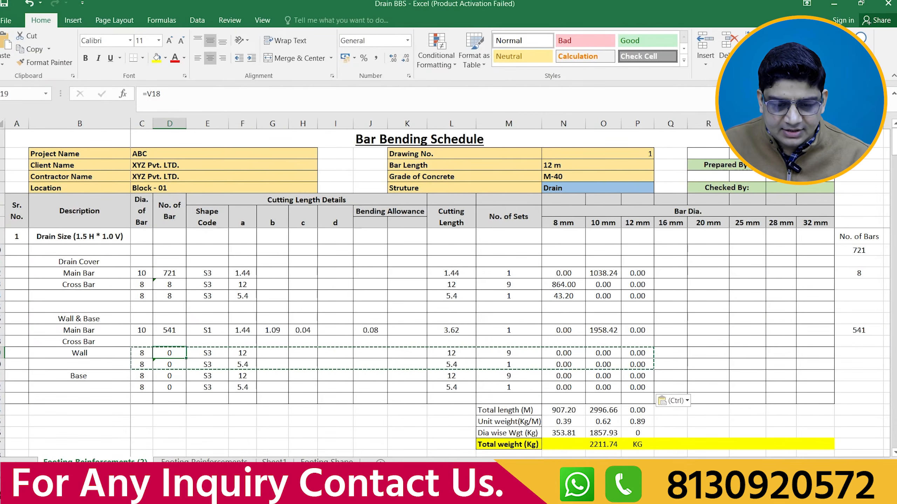
Step: Calculate the number of wall cross bars in V19 of the Drain BBS workbook as =ROUND((1.15-0.03-0.03)/.2+1,0)
left_click_drag(745, 462, 786, 461)
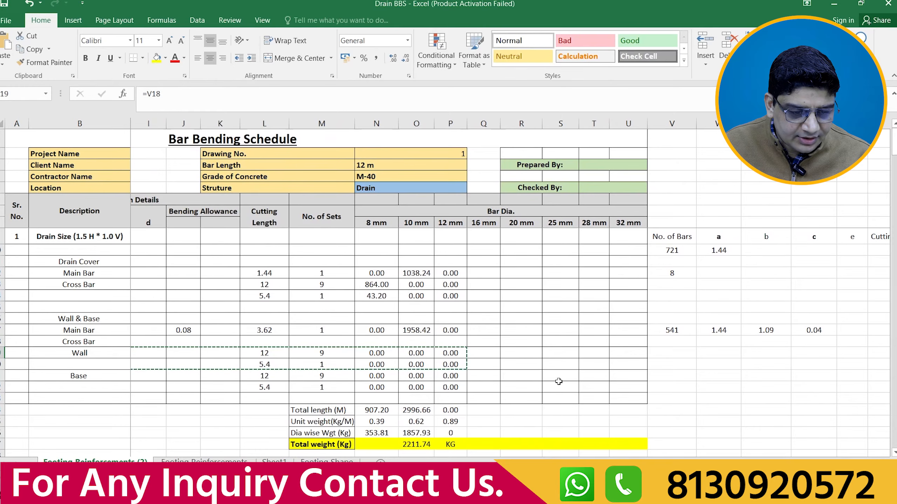
left_click(670, 351)
type("=ro")
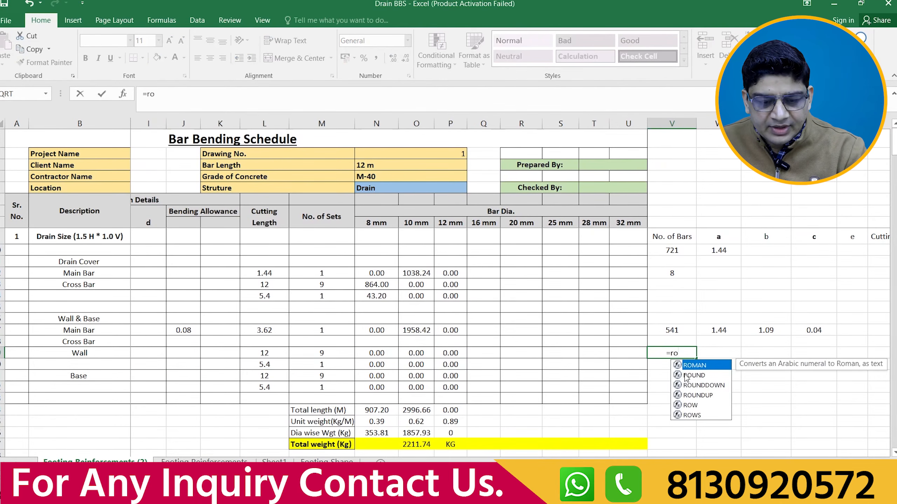
double_click(686, 376)
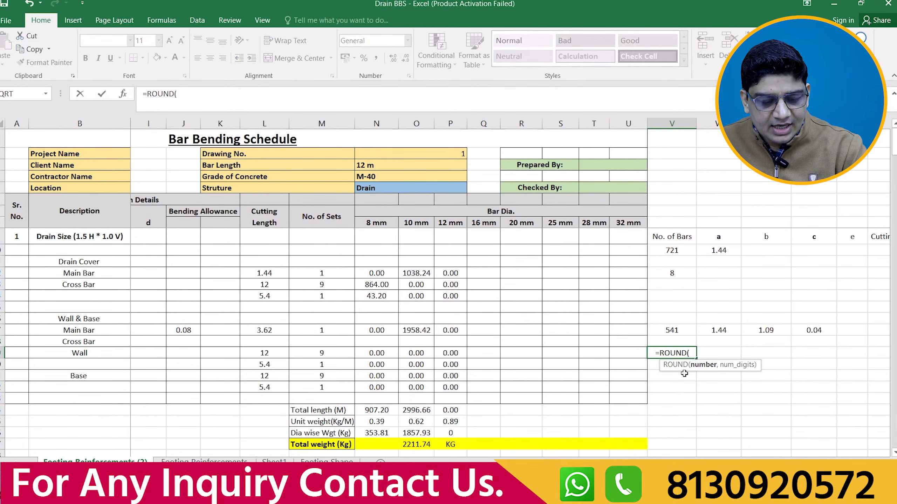
type("1")
key("BackSpace")
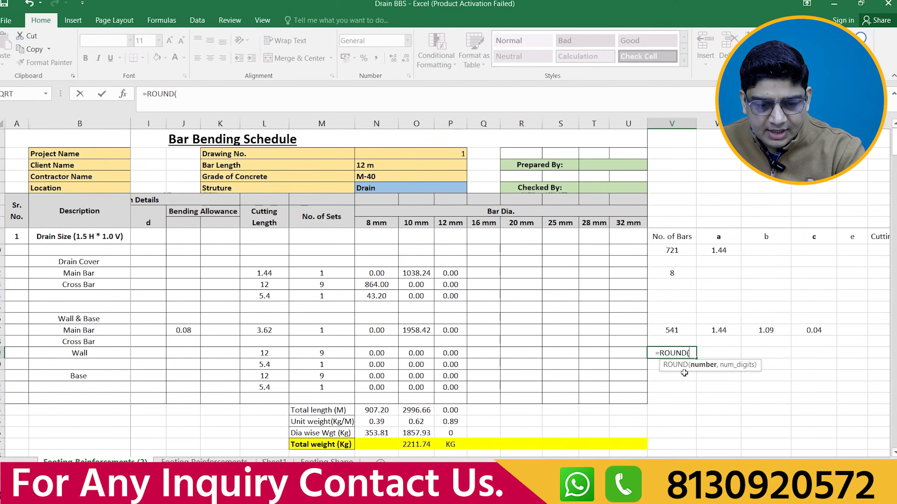
type("(1")
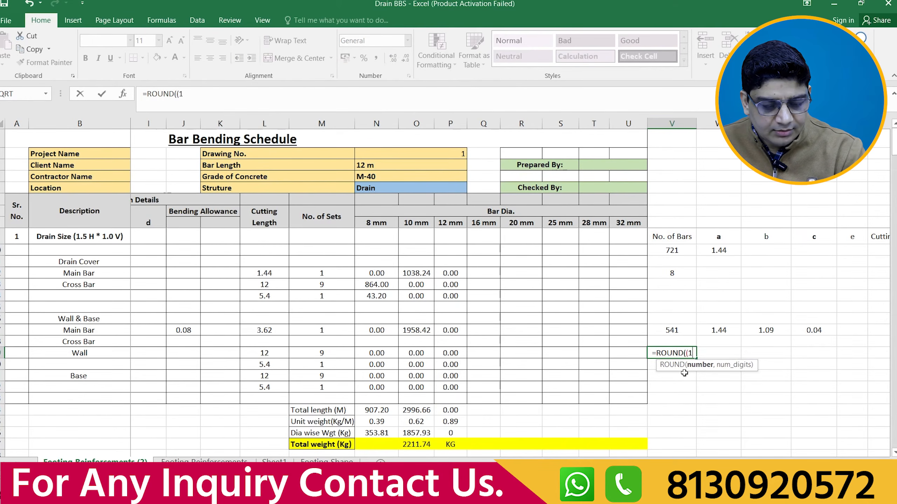
type(".15-")
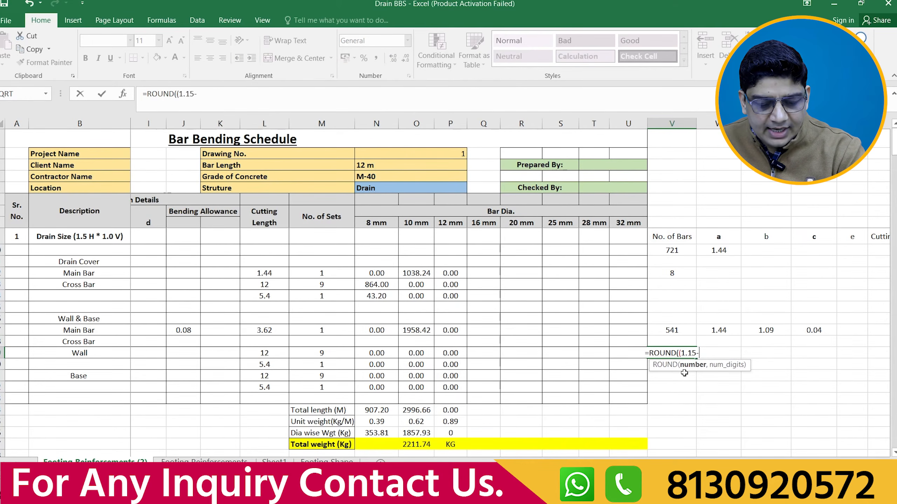
type("0.03-")
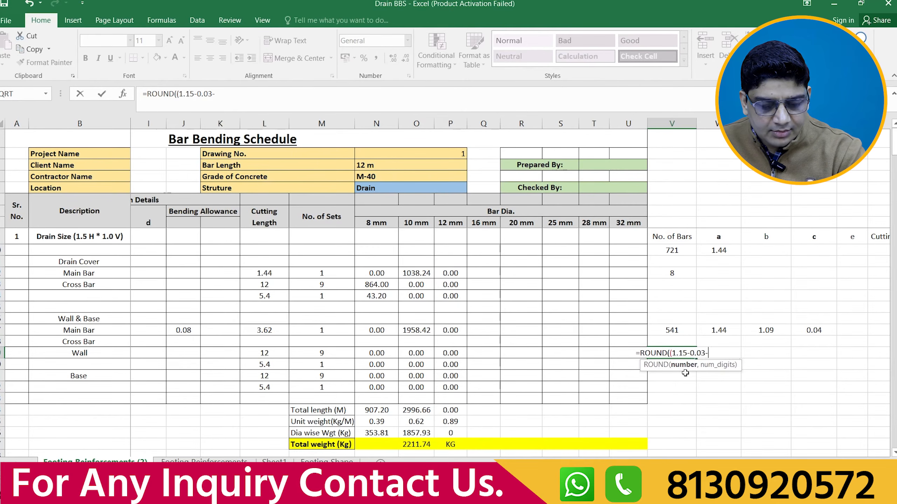
type("0.03")
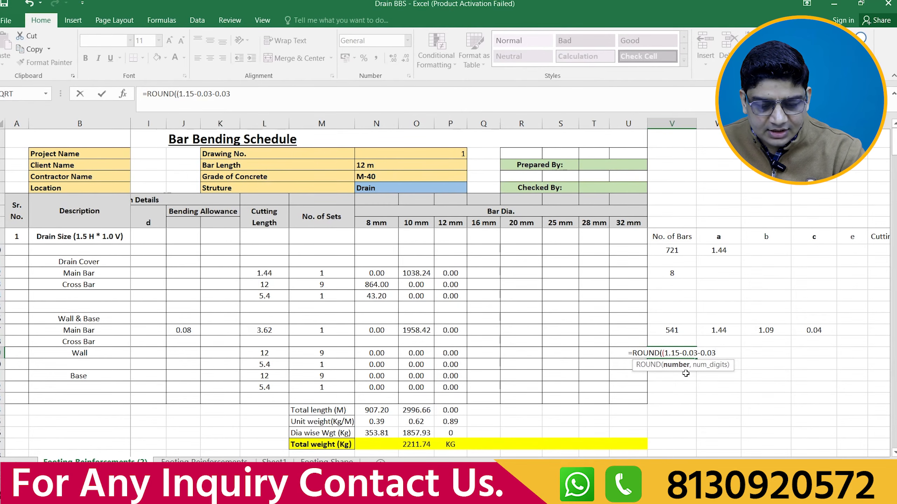
type(")/")
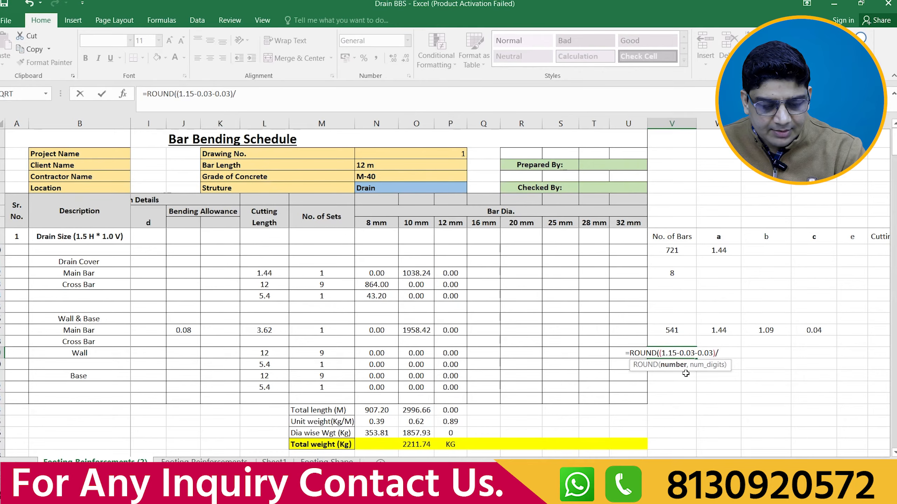
type(".2+")
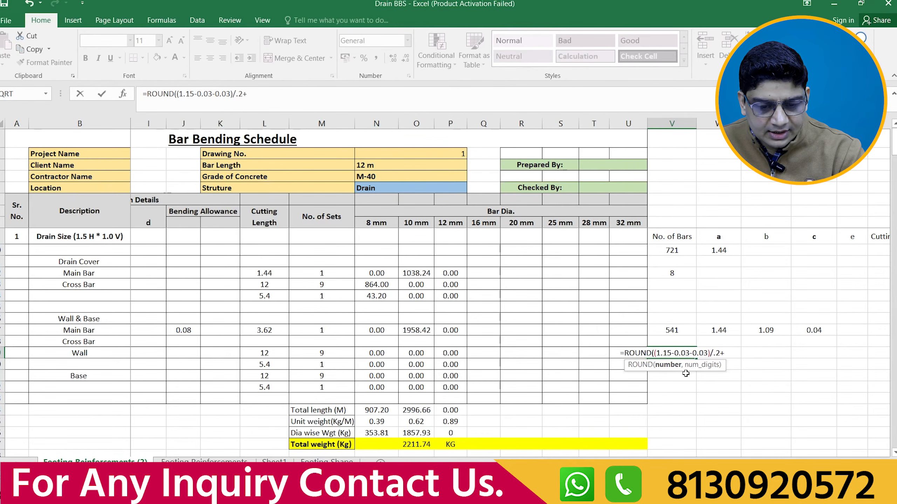
type("1,0)")
key("Return")
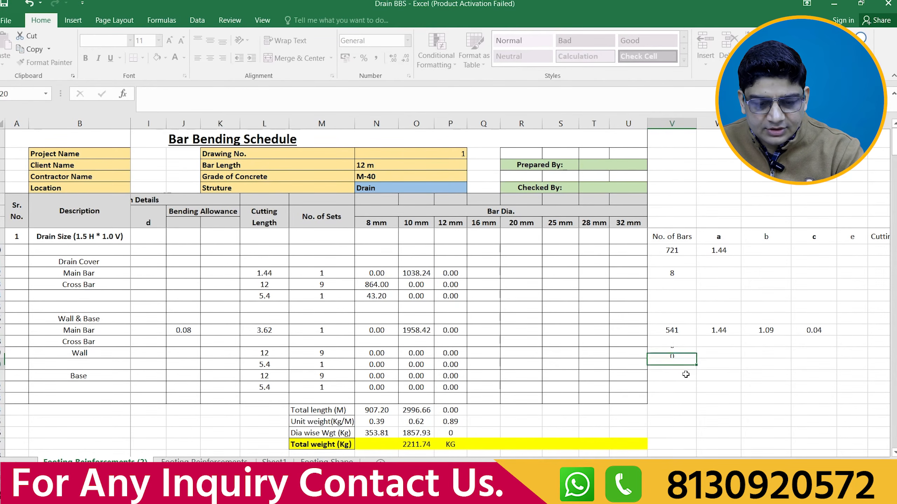
Step: Link the number of bars for both wall cross bar rows, D19 and D20, to the calculated count with =V19
scroll(300, 385, "left", 6)
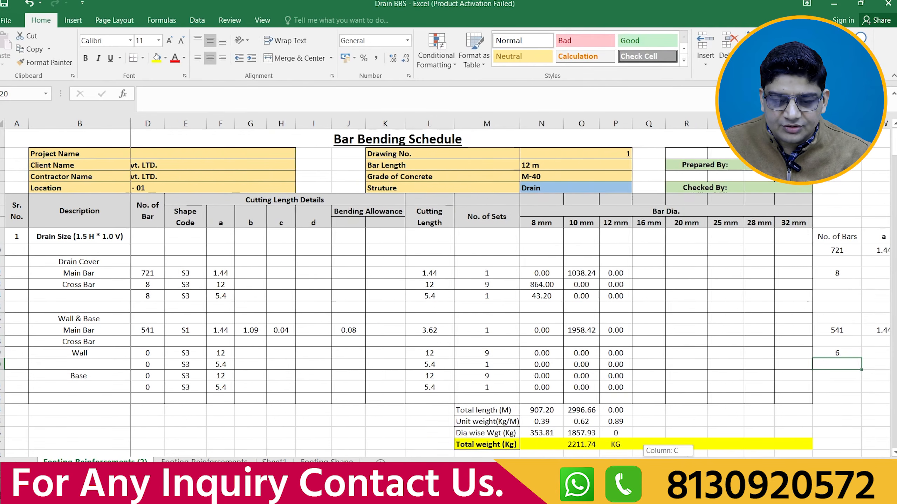
left_click(167, 352)
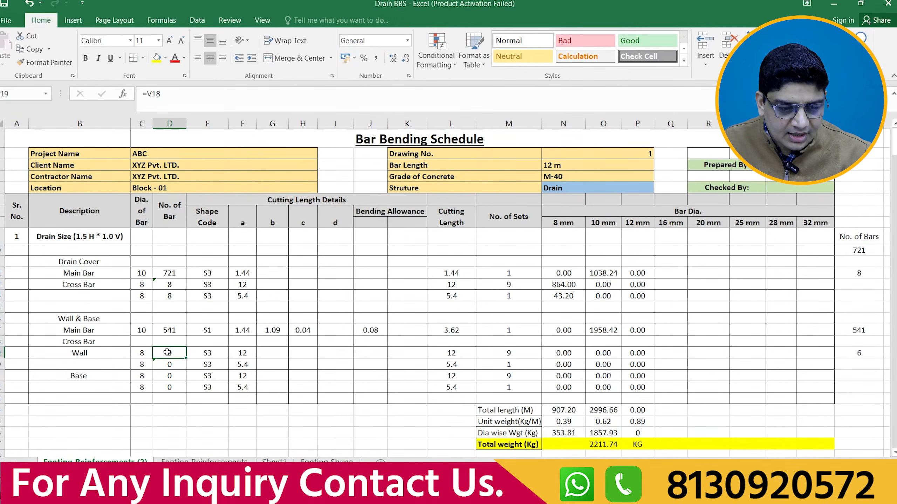
type("=")
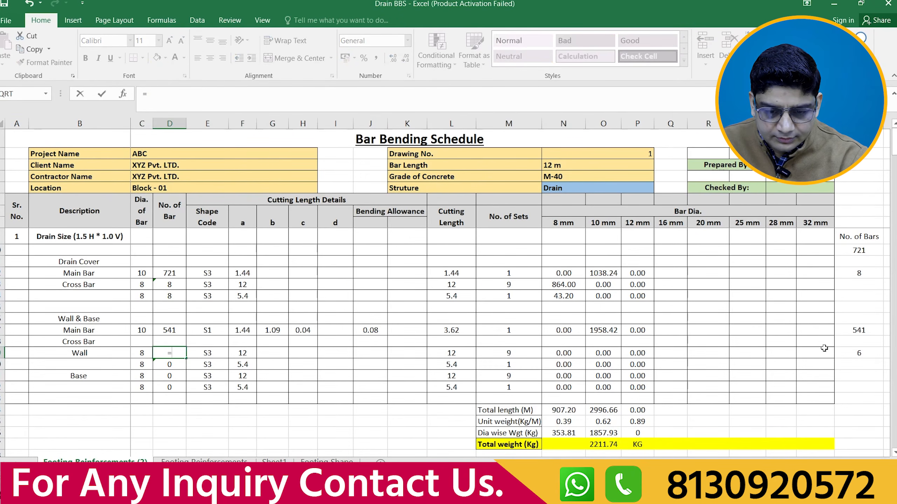
left_click(851, 353)
key("Return")
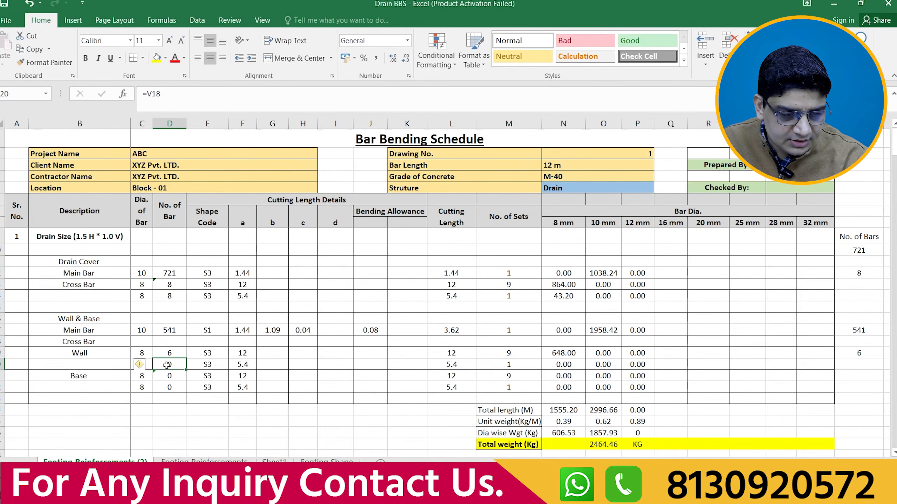
type("=")
left_click(854, 352)
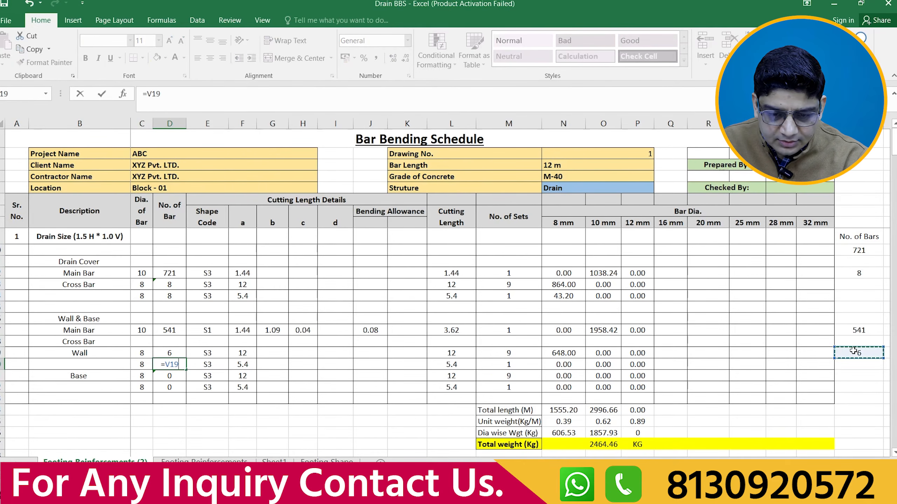
key("Return")
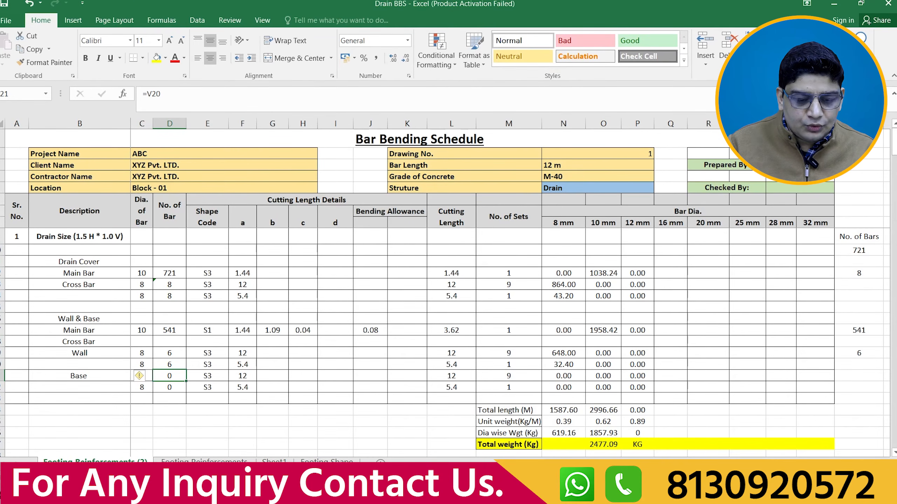
Step: Switch to the drain drawing PDF and circle the cross bars on both walls of the up-to-1.5m reinforcement section
key("alt+Tab")
mouse_move(448, 126)
left_mouse_down()
mouse_move(420, 120)
mouse_move(427, 211)
mouse_move(438, 156)
left_mouse_up()
mouse_move(579, 129)
left_mouse_down()
mouse_move(551, 117)
mouse_move(529, 191)
mouse_move(571, 118)
left_mouse_up()
key("alt+Tab")
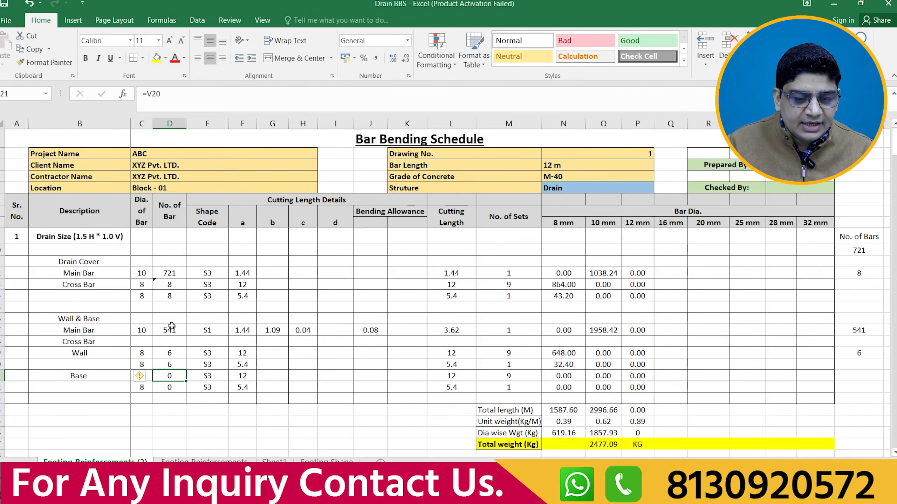
Step: Double the number of wall cross bars in D19 and D20 of the Drain BBS workbook with =2*V19
left_click(165, 354)
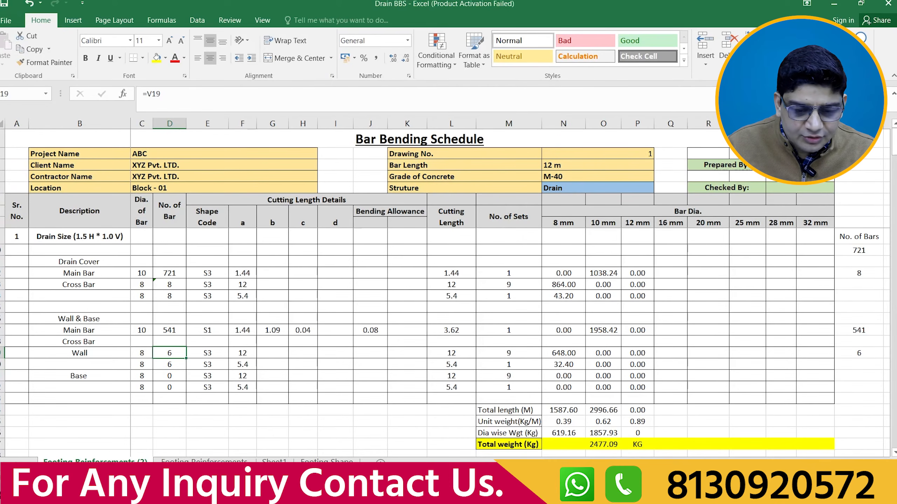
mouse_move(602, 462)
left_mouse_down()
mouse_move(616, 462)
mouse_move(602, 462)
left_mouse_up()
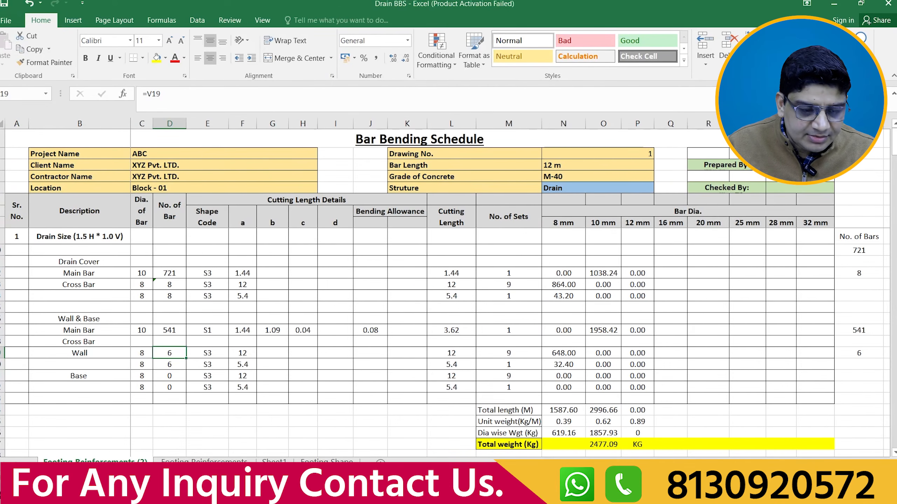
type("=")
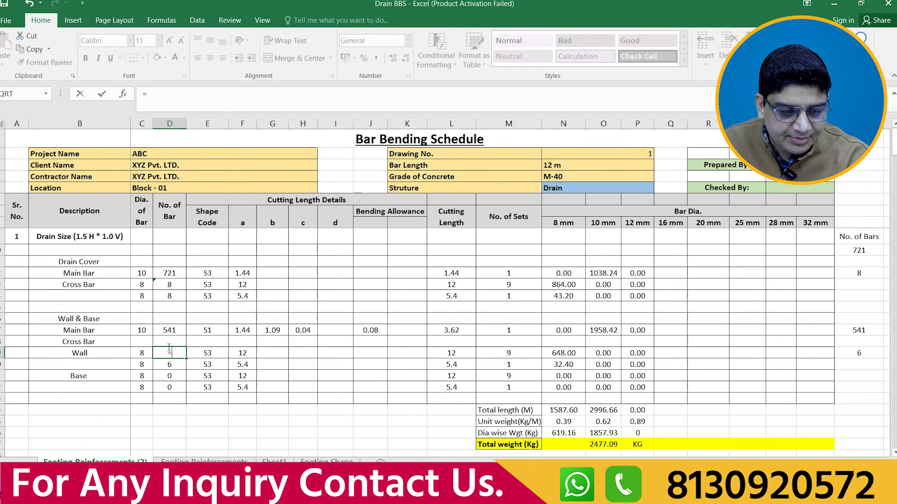
type("2*")
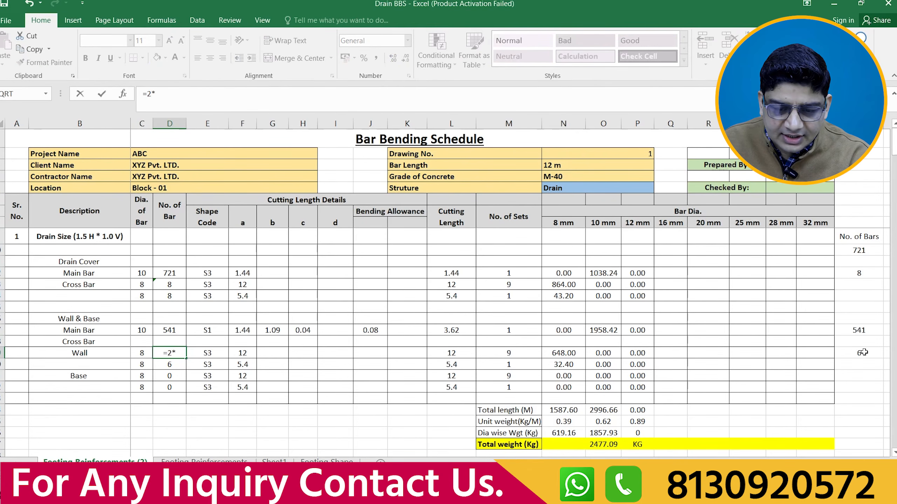
left_click(863, 352)
key("Return")
type("=2*")
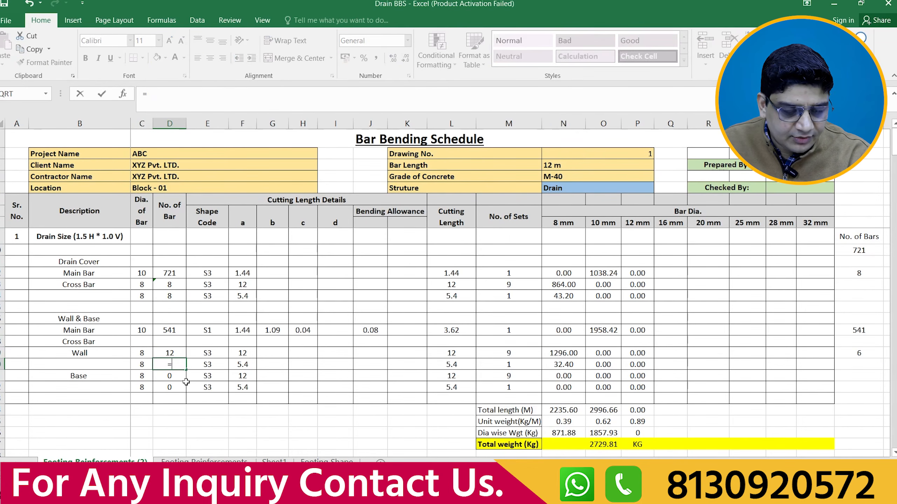
left_click(847, 364)
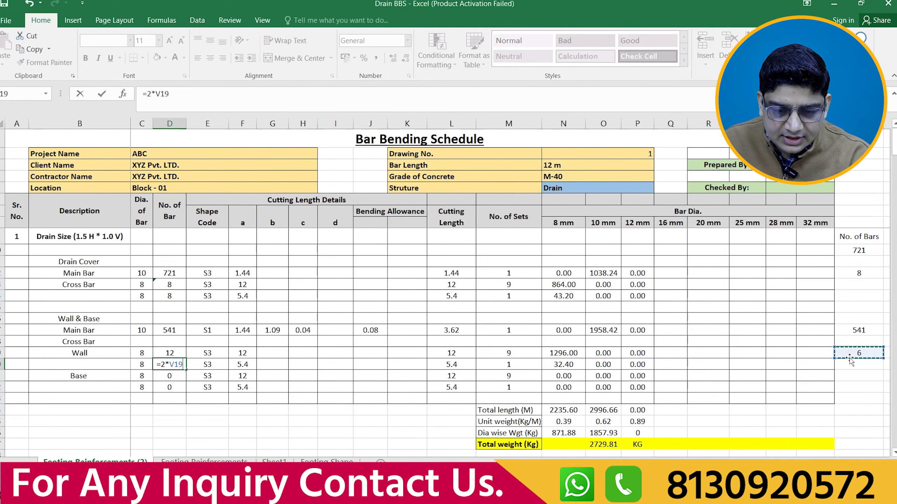
key("Return")
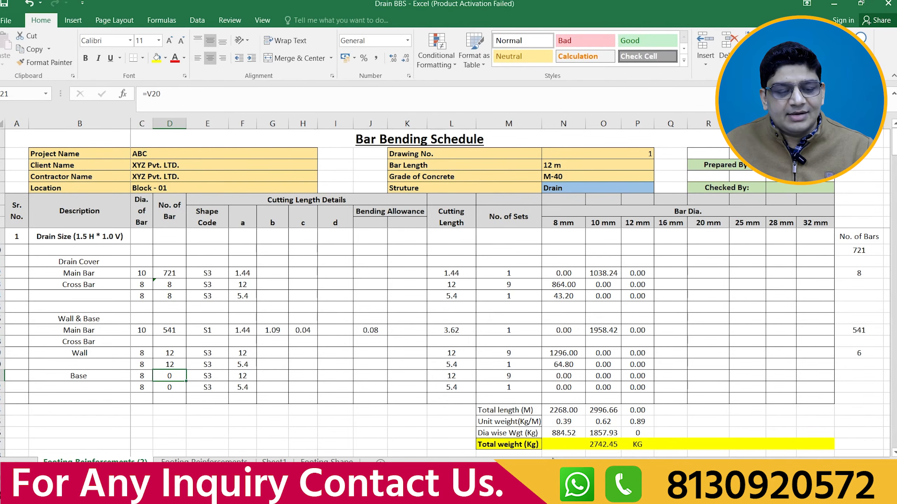
Step: Switch to the drain drawing PDF, erase the circle around the left wall, and mark that wall's individual cross bars
left_click(432, 497)
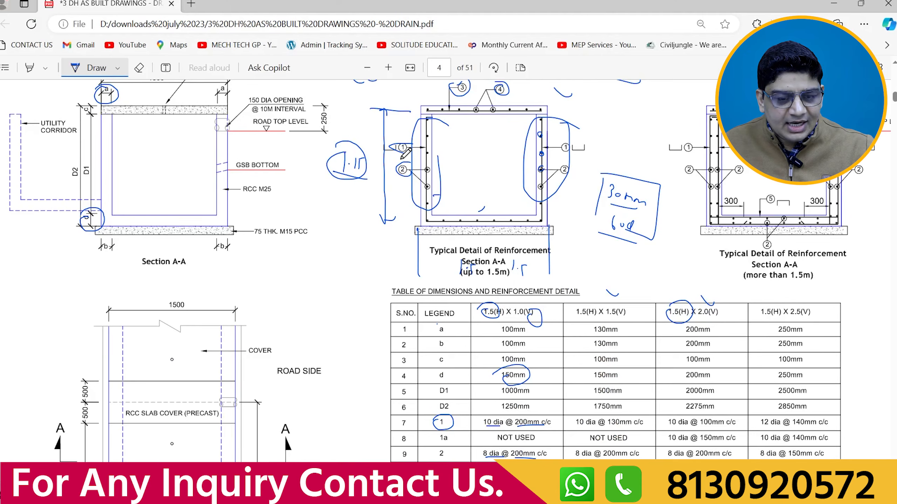
left_click(139, 68)
mouse_move(431, 158)
left_mouse_down()
mouse_move(423, 140)
mouse_move(403, 171)
left_mouse_up()
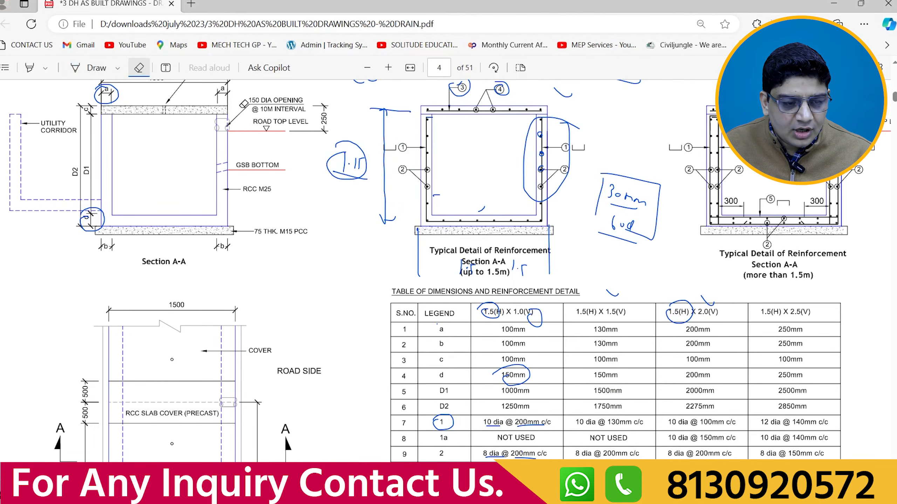
left_click(79, 68)
left_click_drag(428, 120, 428, 155)
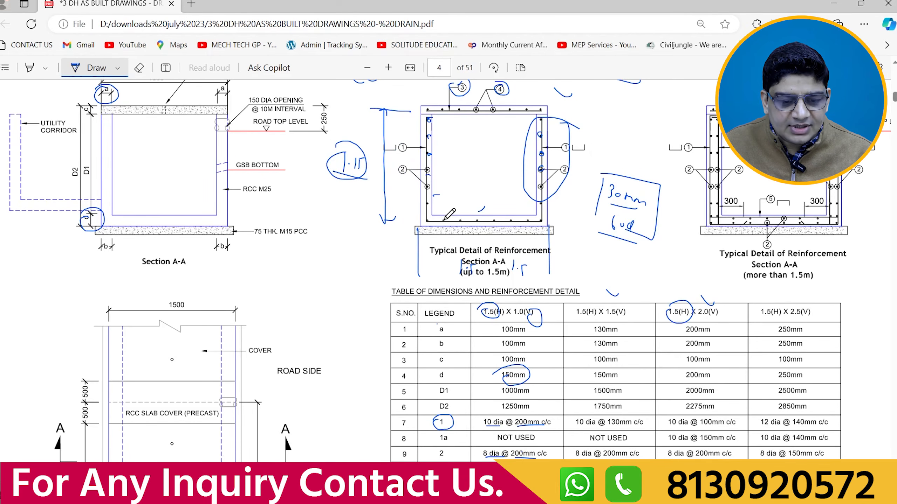
Step: Mark the base cross bars and both corner bars on the section, and circle the handwritten 1.5 base width
left_click_drag(443, 219, 463, 221)
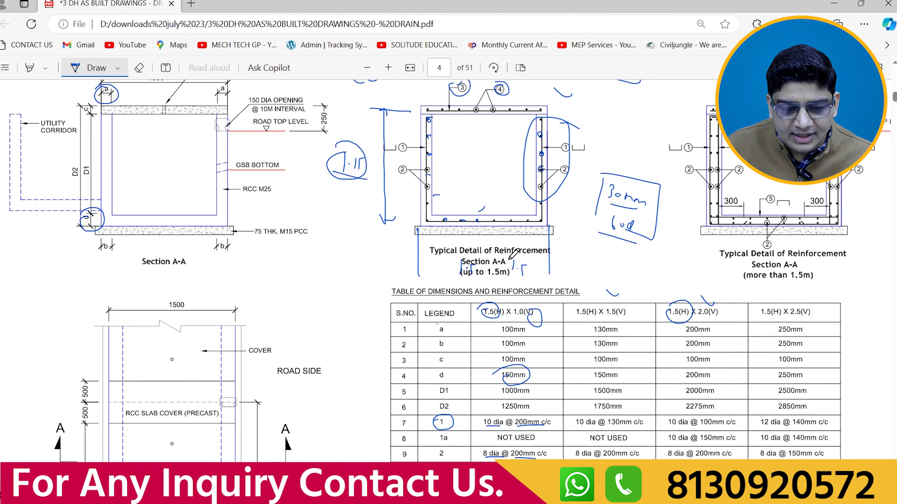
mouse_move(514, 254)
left_mouse_down()
mouse_move(531, 274)
mouse_move(515, 255)
left_mouse_up()
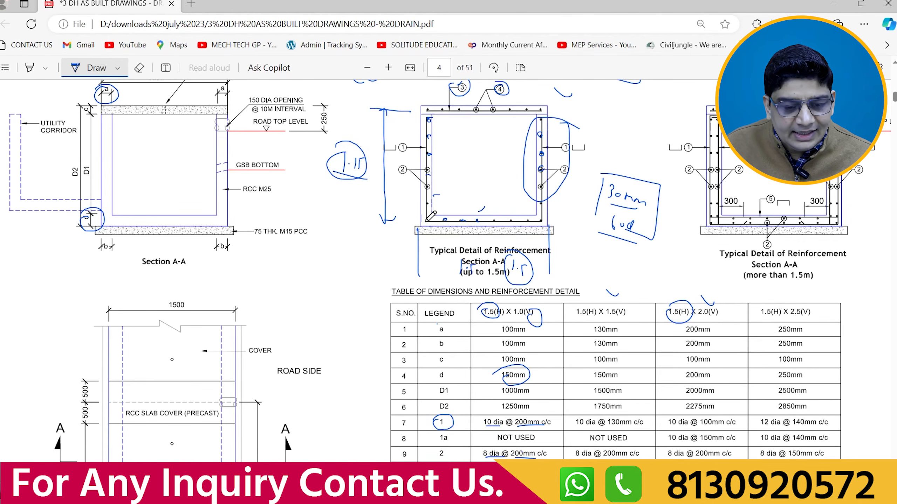
left_click_drag(429, 216, 423, 220)
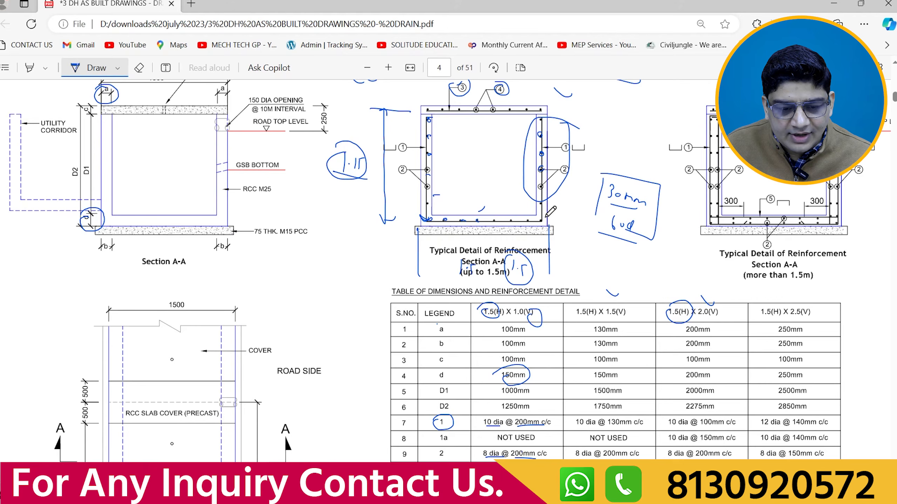
left_click_drag(536, 214, 539, 219)
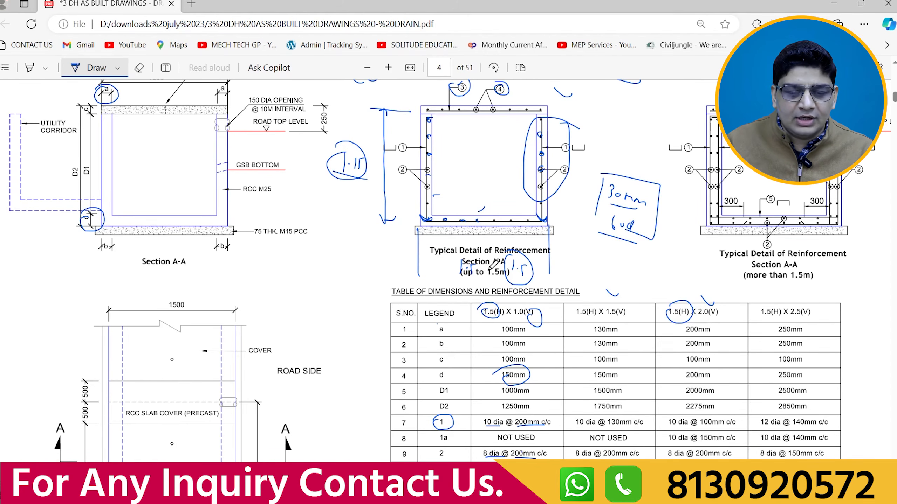
Step: Calculate the number of base cross bars in V21 of the Drain BBS workbook as =ROUND(1.44/.2-1,0)
key("alt+Tab")
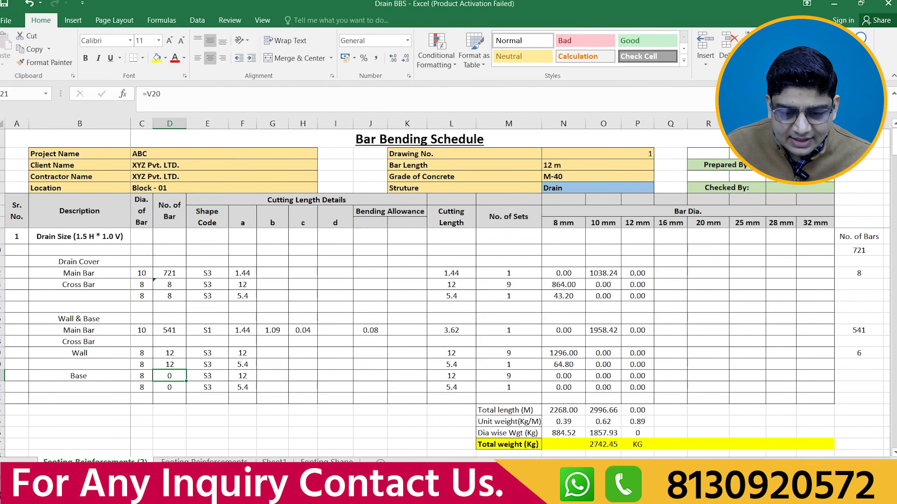
scroll(743, 407, "right", 3)
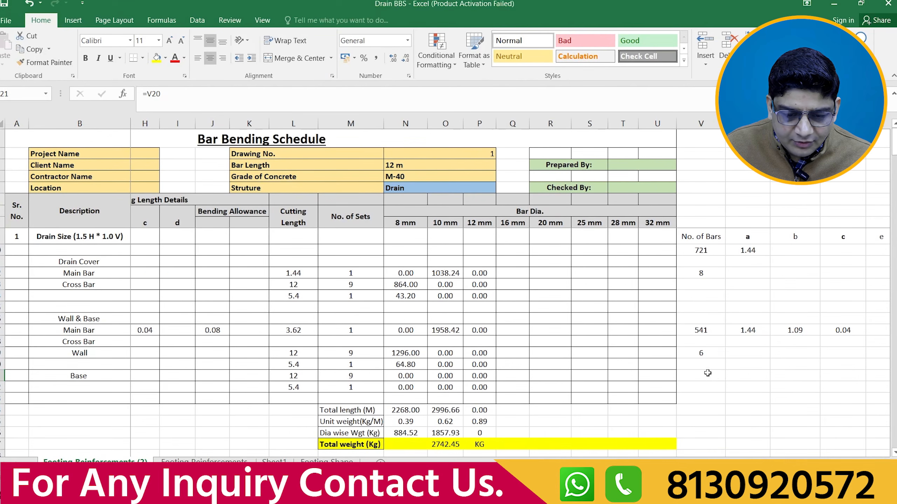
left_click(707, 373)
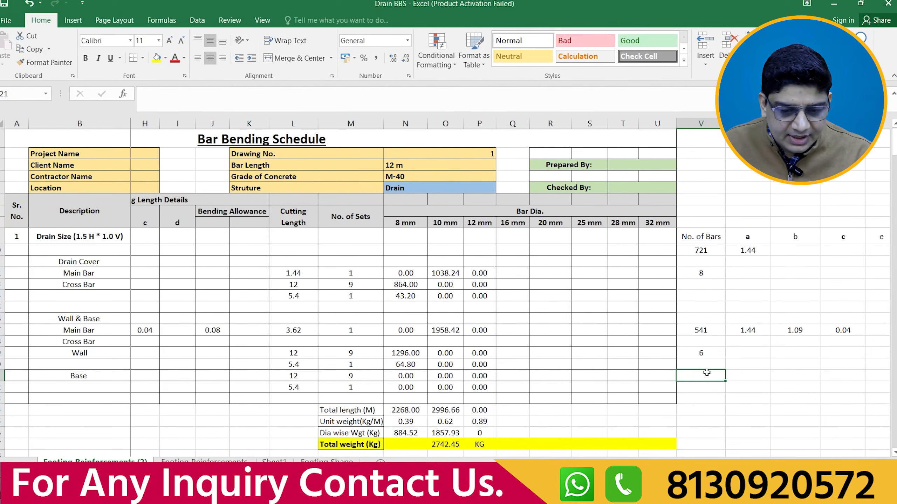
type("=ro")
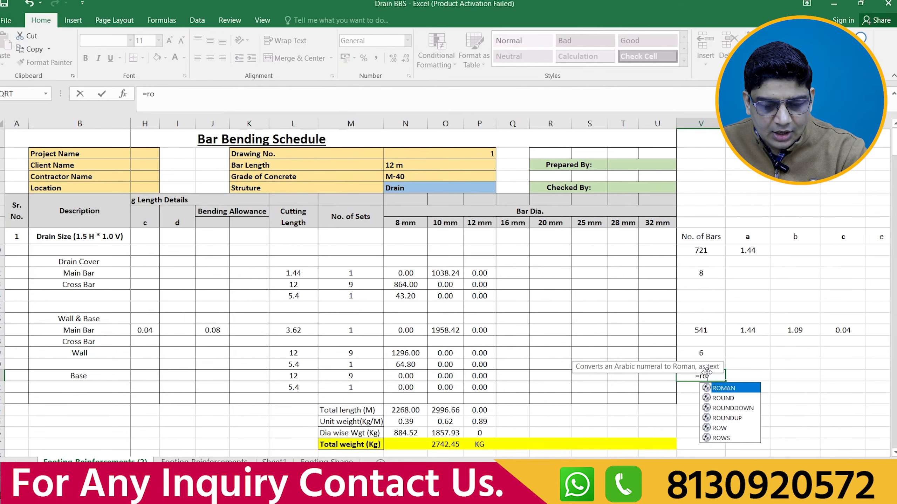
double_click(724, 398)
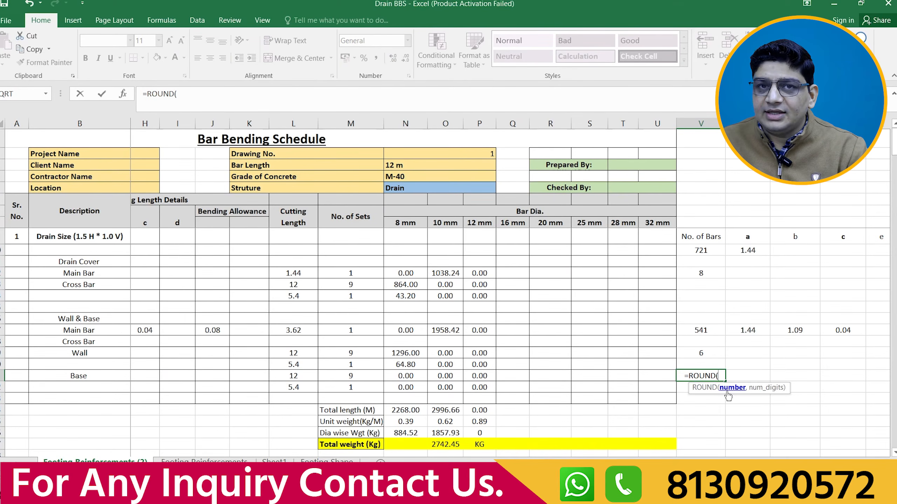
type("1")
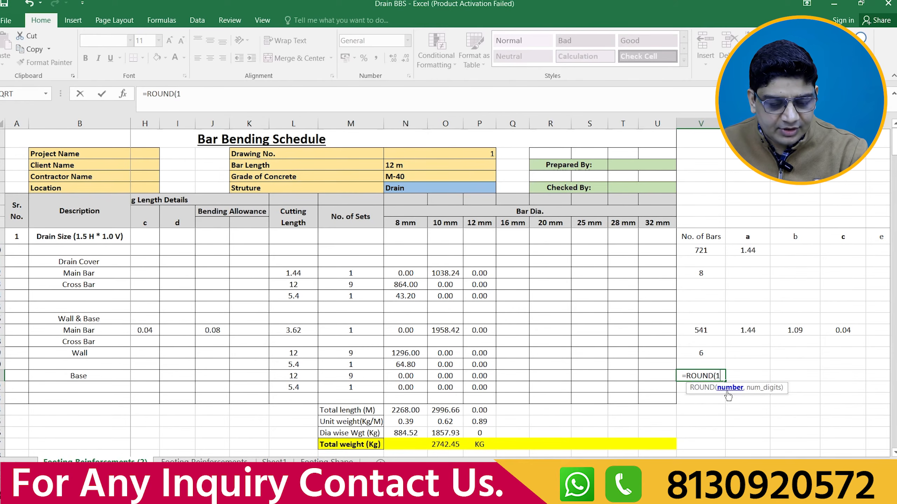
type(".44/")
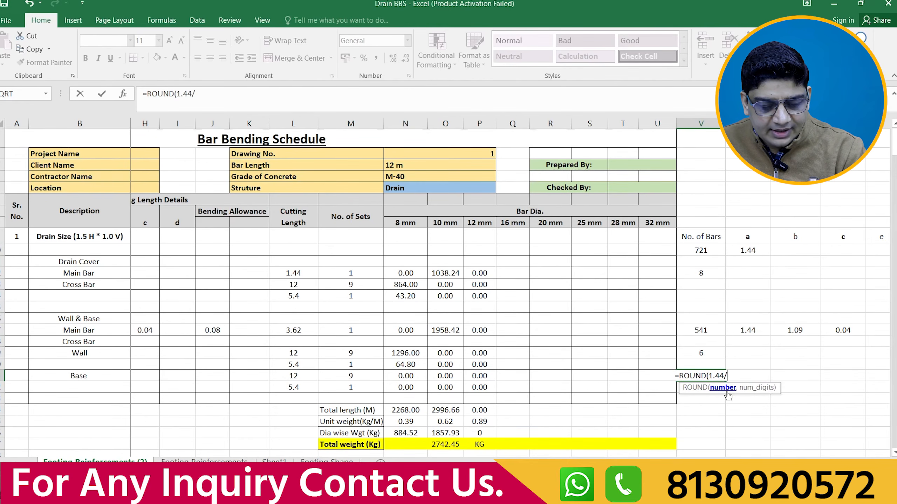
type(".2-")
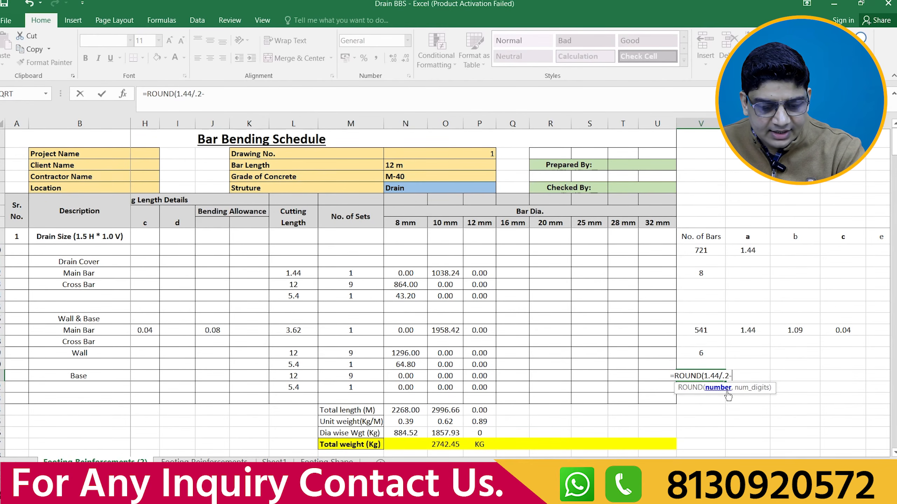
type("1,0)")
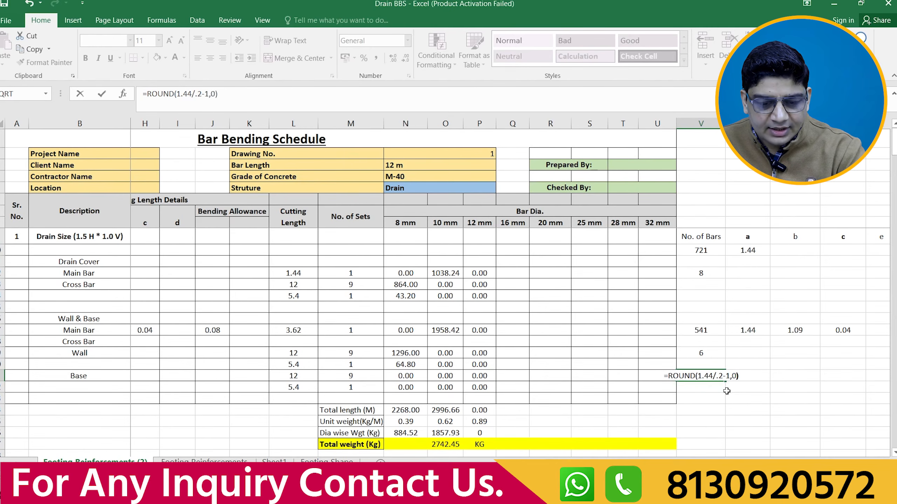
key("Return")
scroll(804, 376, "left", 3)
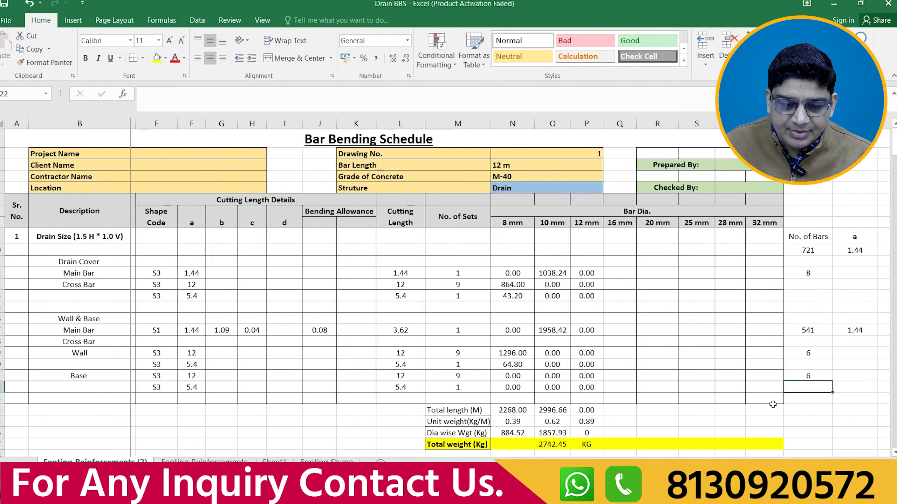
left_click(804, 375)
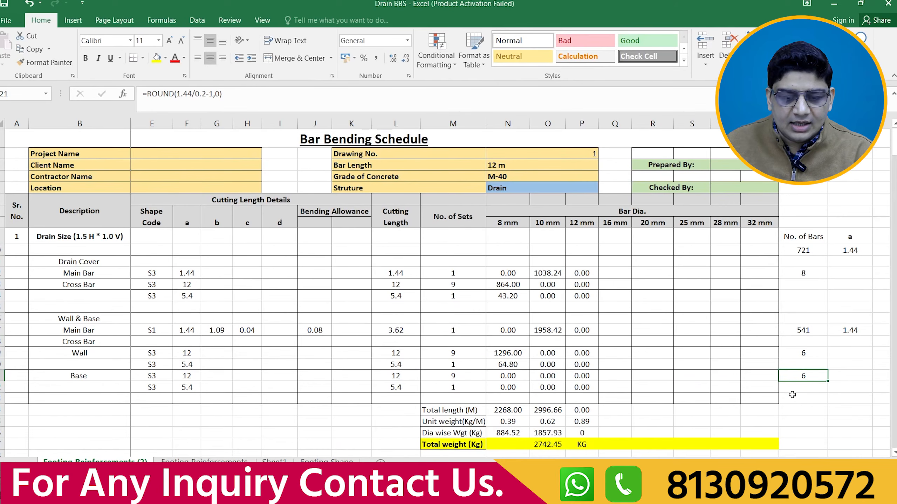
left_click_drag(755, 462, 727, 463)
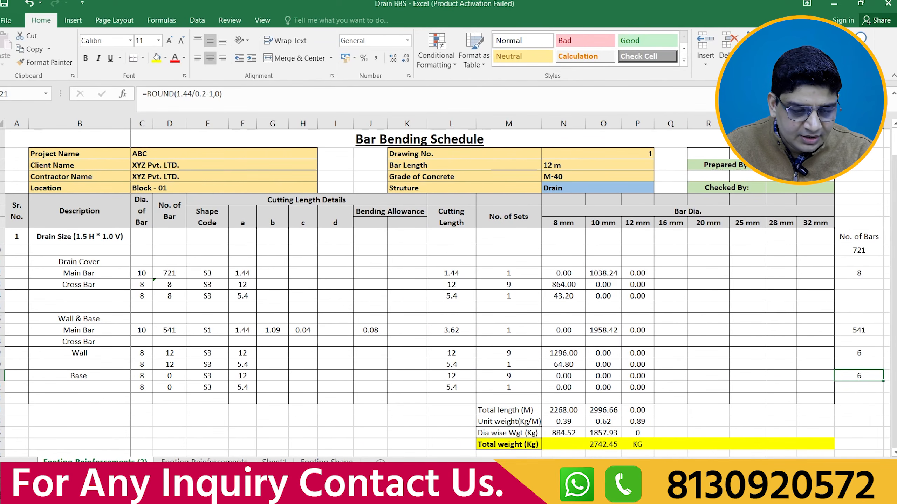
Step: Link C21 and C22 in the two base cross bar rows to the calculated bar count with =V21
left_click(142, 376)
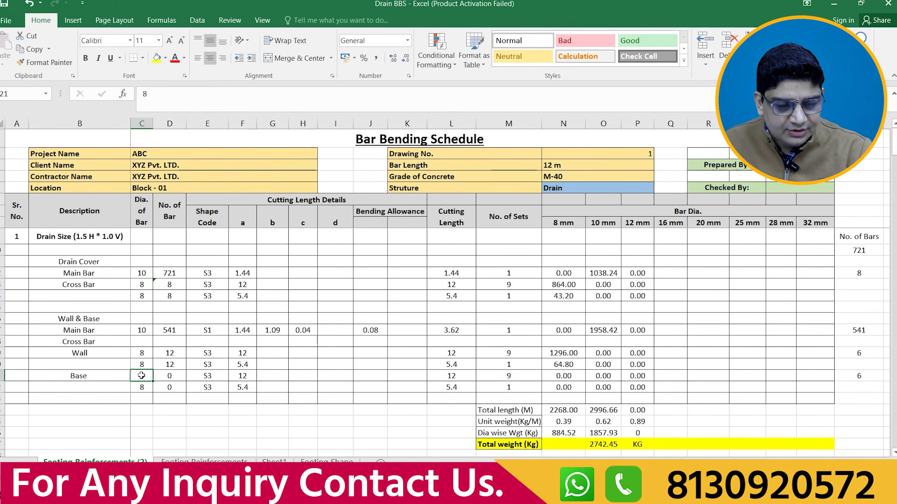
type("=")
left_click(853, 375)
key("Return")
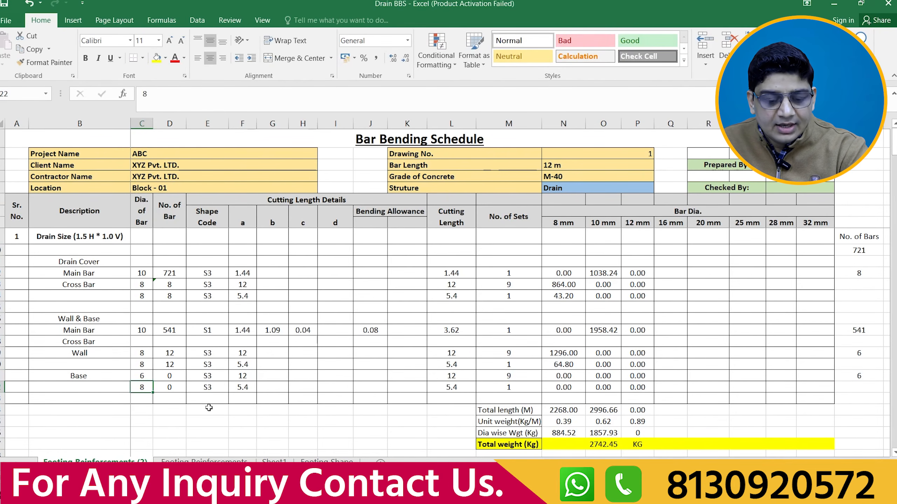
type("=")
left_click(851, 376)
key("Return")
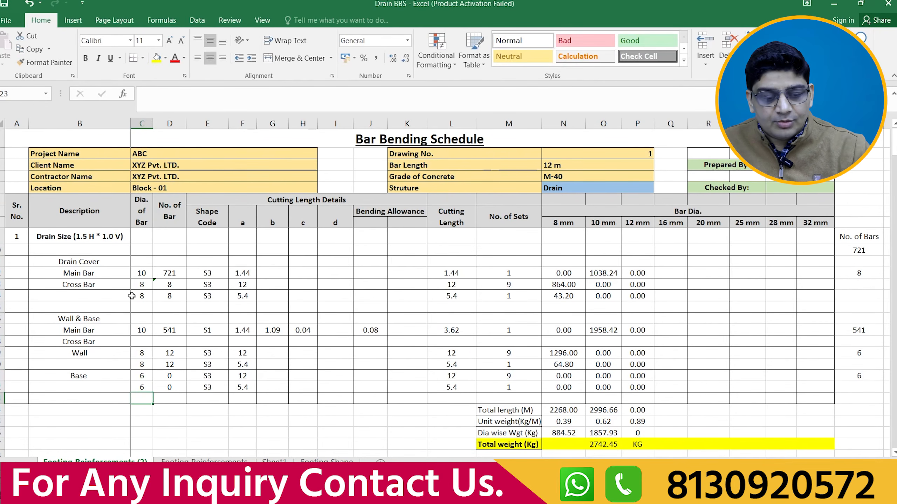
Step: Switch to the drain drawing PDF, mark more of the base cross bars, and circle the cross bars on both walls
key("alt+Tab")
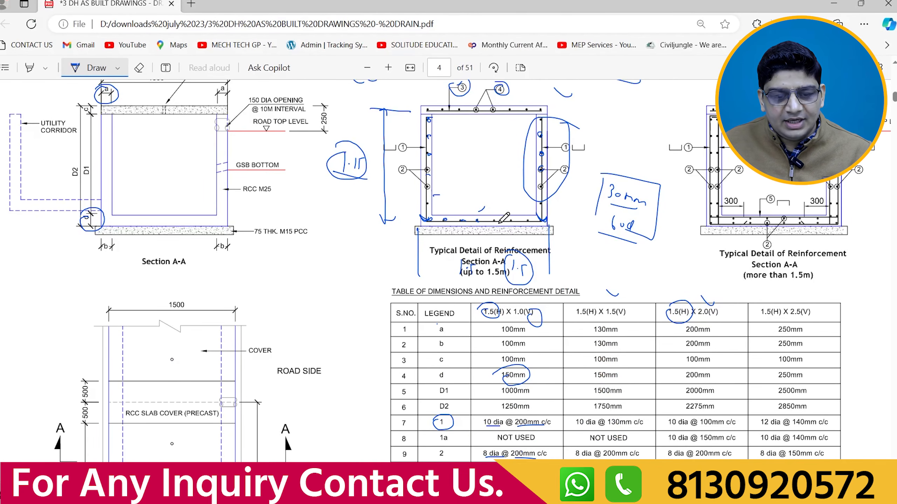
left_click_drag(500, 222, 465, 204)
left_click_drag(511, 220, 498, 209)
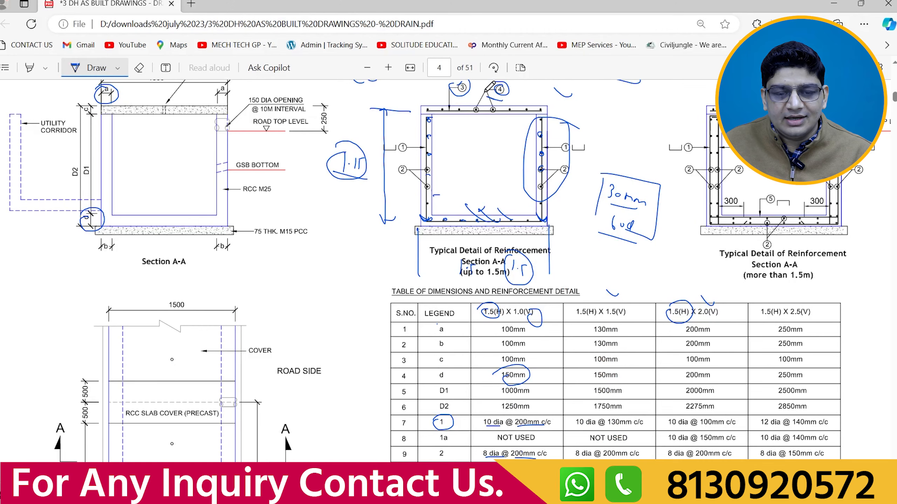
mouse_move(425, 140)
left_mouse_down()
mouse_move(411, 150)
mouse_move(435, 185)
mouse_move(437, 141)
left_mouse_up()
left_click_drag(545, 139, 538, 145)
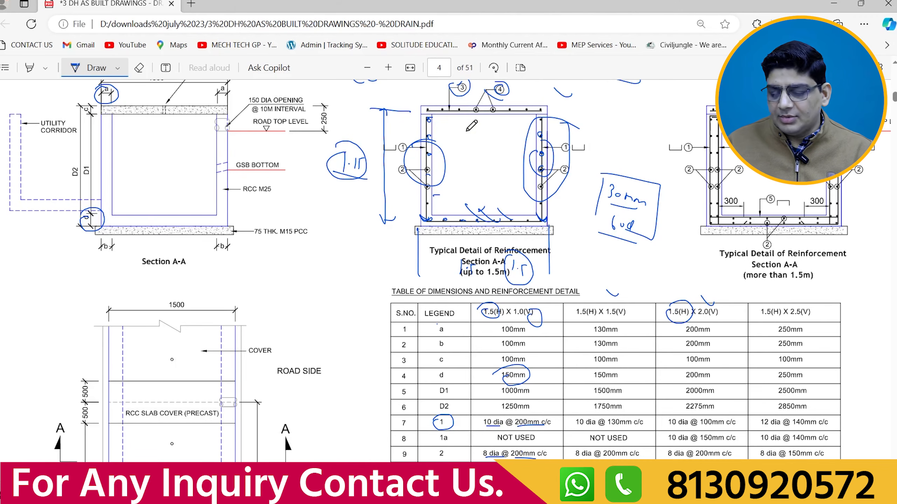
Step: Return to the Drain BBS workbook and inspect the 8 mm total length formula in N24
key("alt+Tab")
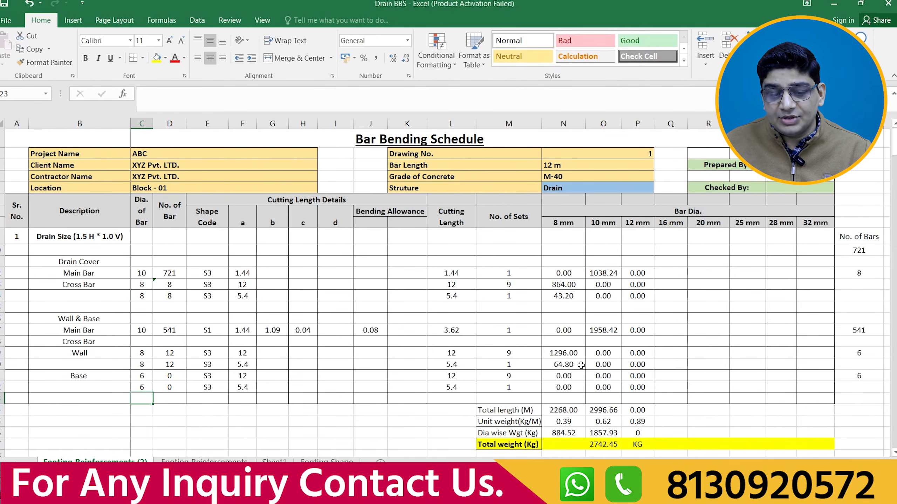
scroll(579, 365, "down", 1)
left_click(562, 374)
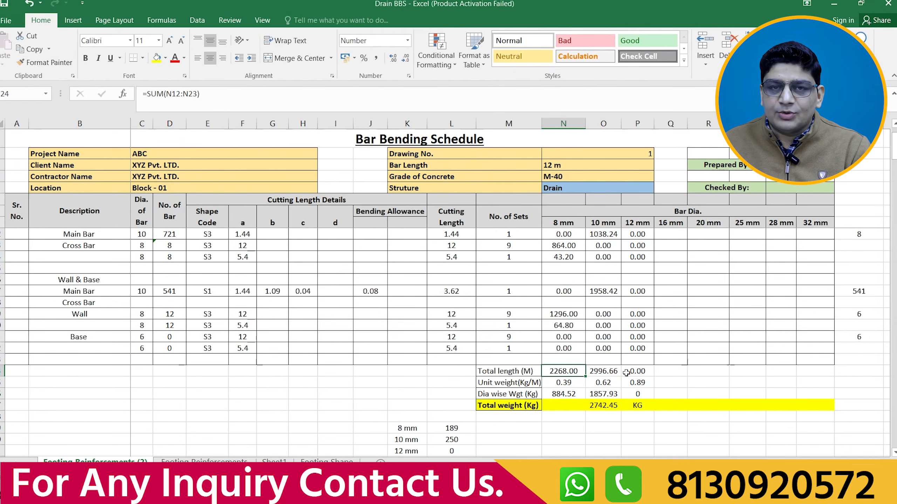
Step: Review the unit weight row, the 8 mm dia-wise weight formula in N26, and the total weight formula in O27
left_click(576, 385)
left_click(617, 380)
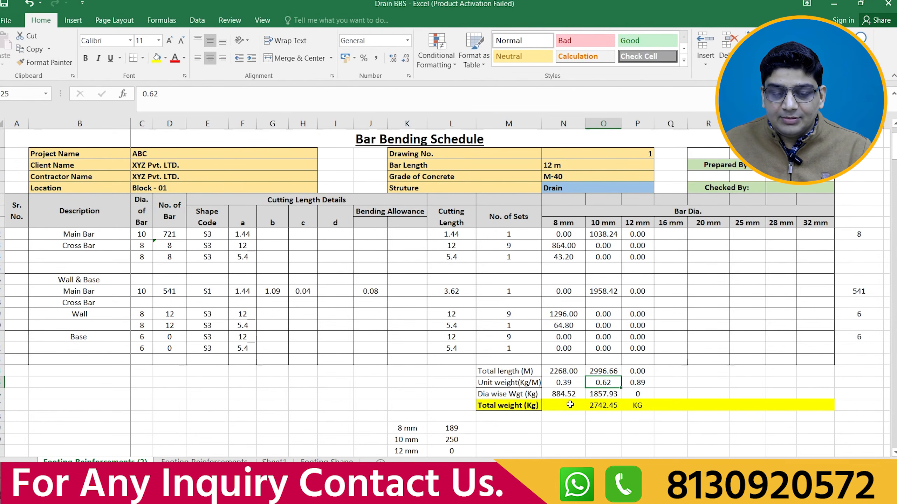
left_click(566, 396)
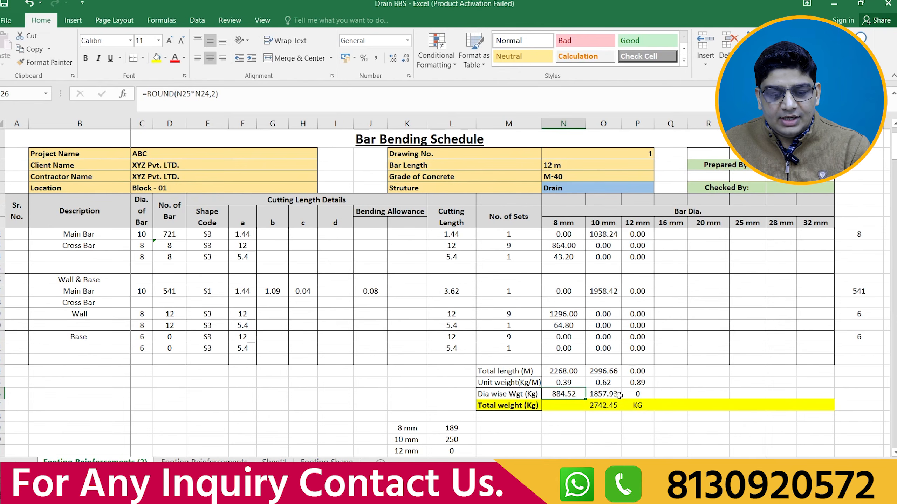
left_click(514, 406)
left_click(604, 406)
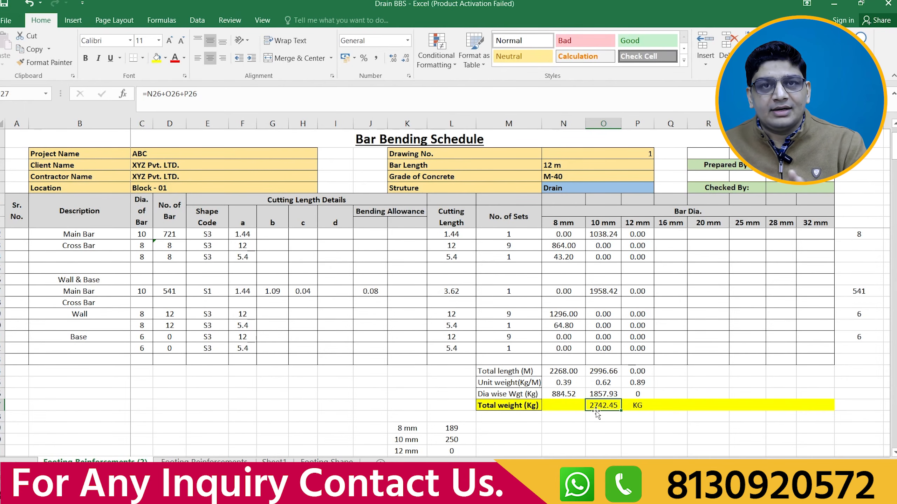
scroll(586, 420, "down", 1)
scroll(578, 386, "up", 2)
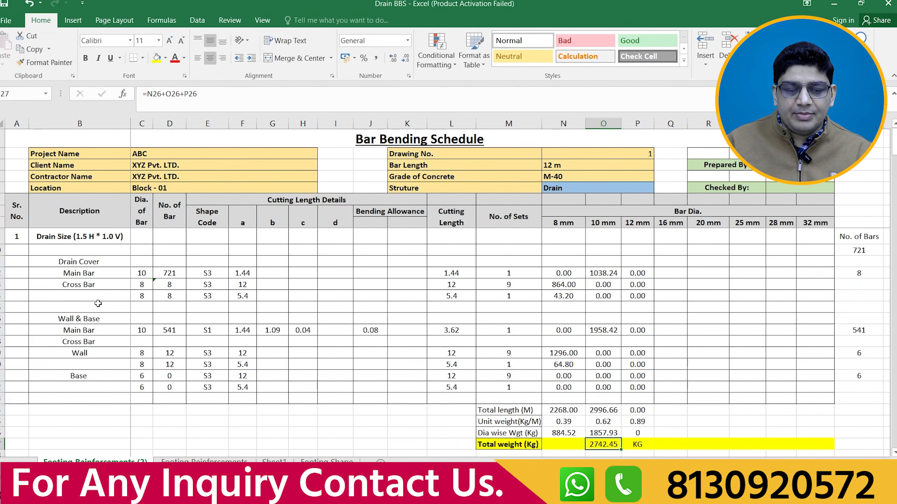
Step: Look up the drain cover main bar's shape code S3 on the Footing Shape sheet, and return to the schedule
left_click(209, 277)
left_click(326, 461)
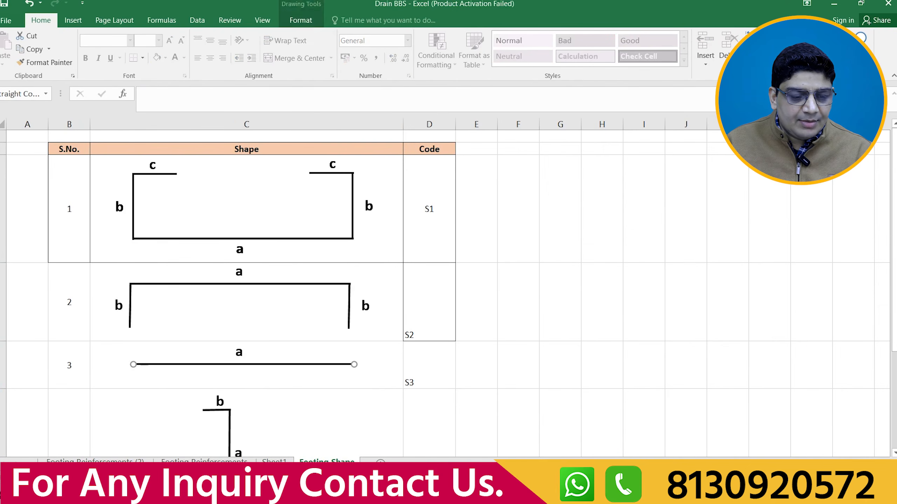
scroll(296, 309, "down", 3)
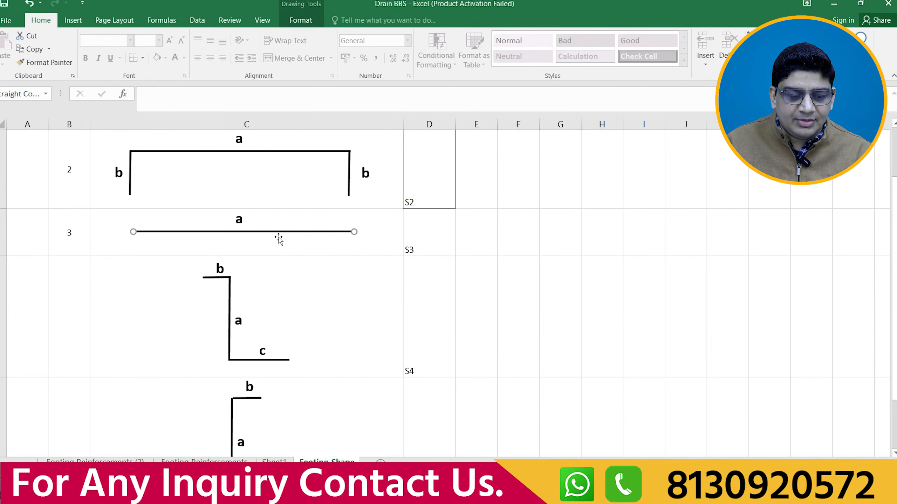
left_click(95, 461)
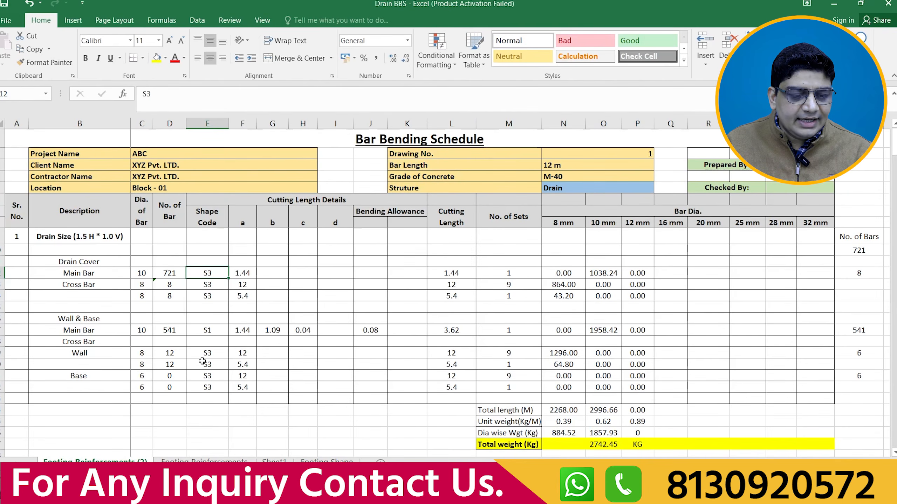
Step: Check the wall and base main bar's shape code S1 against the Footing Shape sheet, and return to the schedule
left_click(220, 330)
left_click(327, 461)
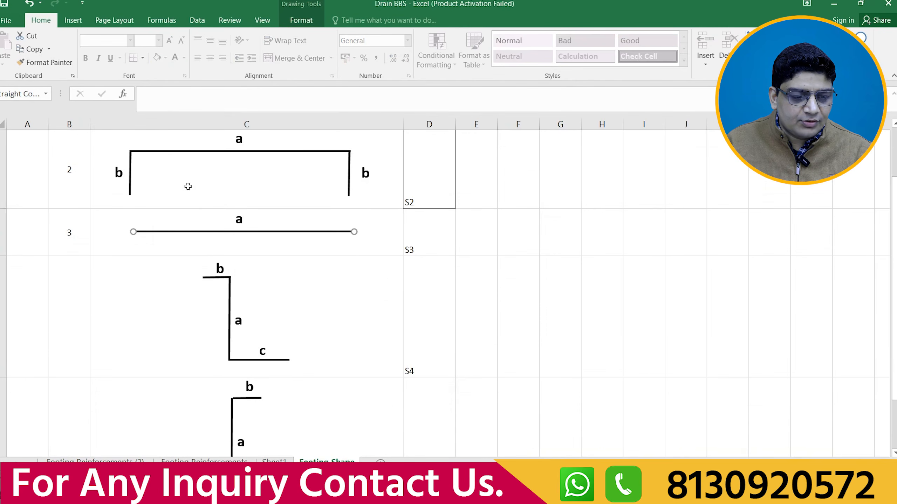
scroll(188, 187, "up", 3)
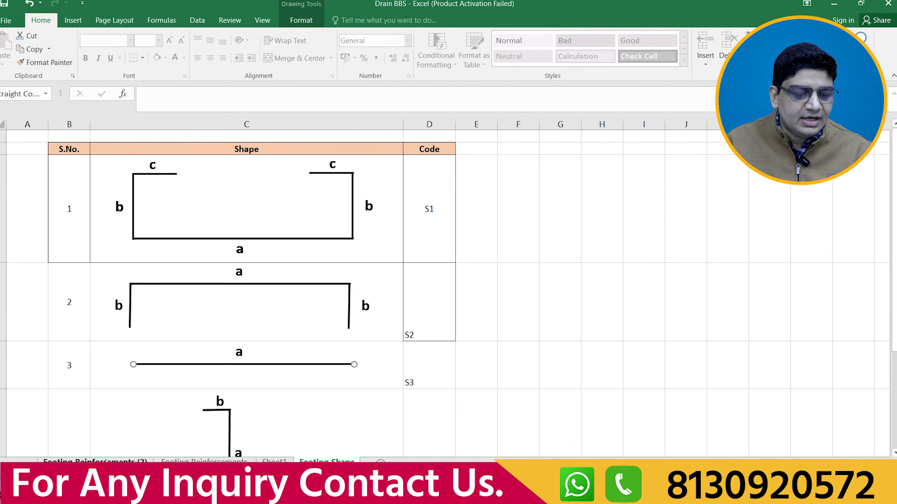
left_click(105, 461)
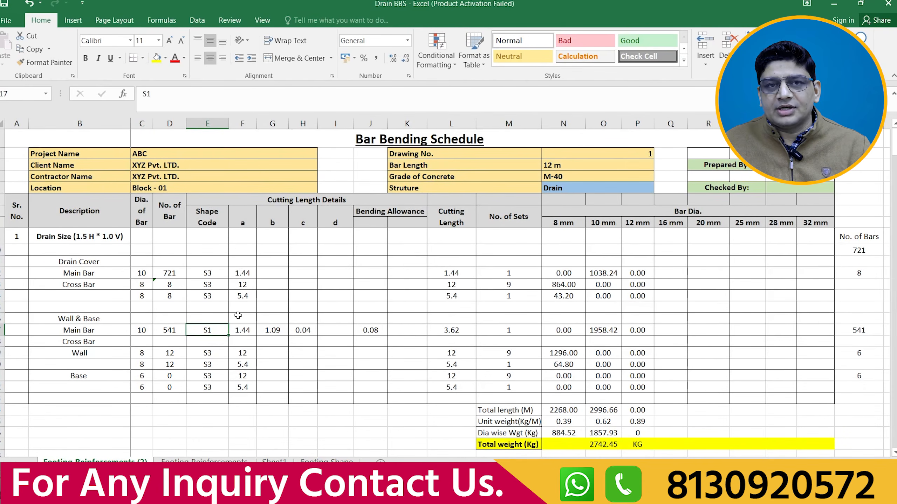